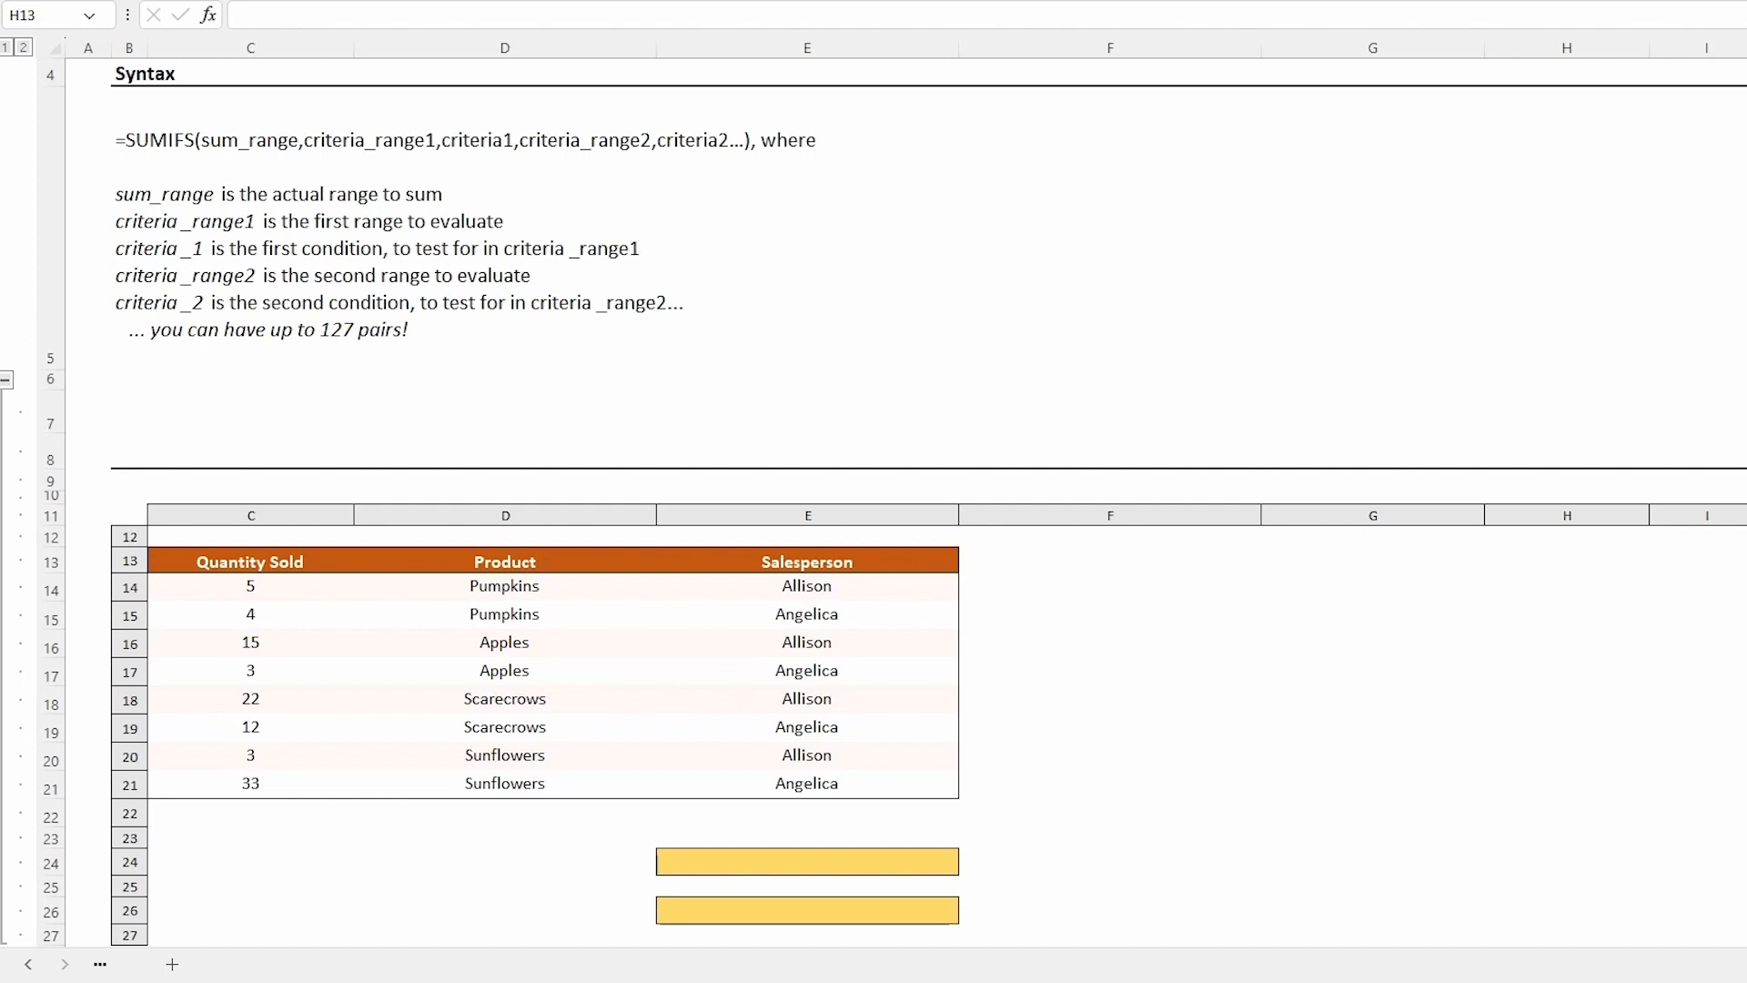
# - Start a SUMIFS formula in the yellow cell E24
pyautogui.click(699, 863)
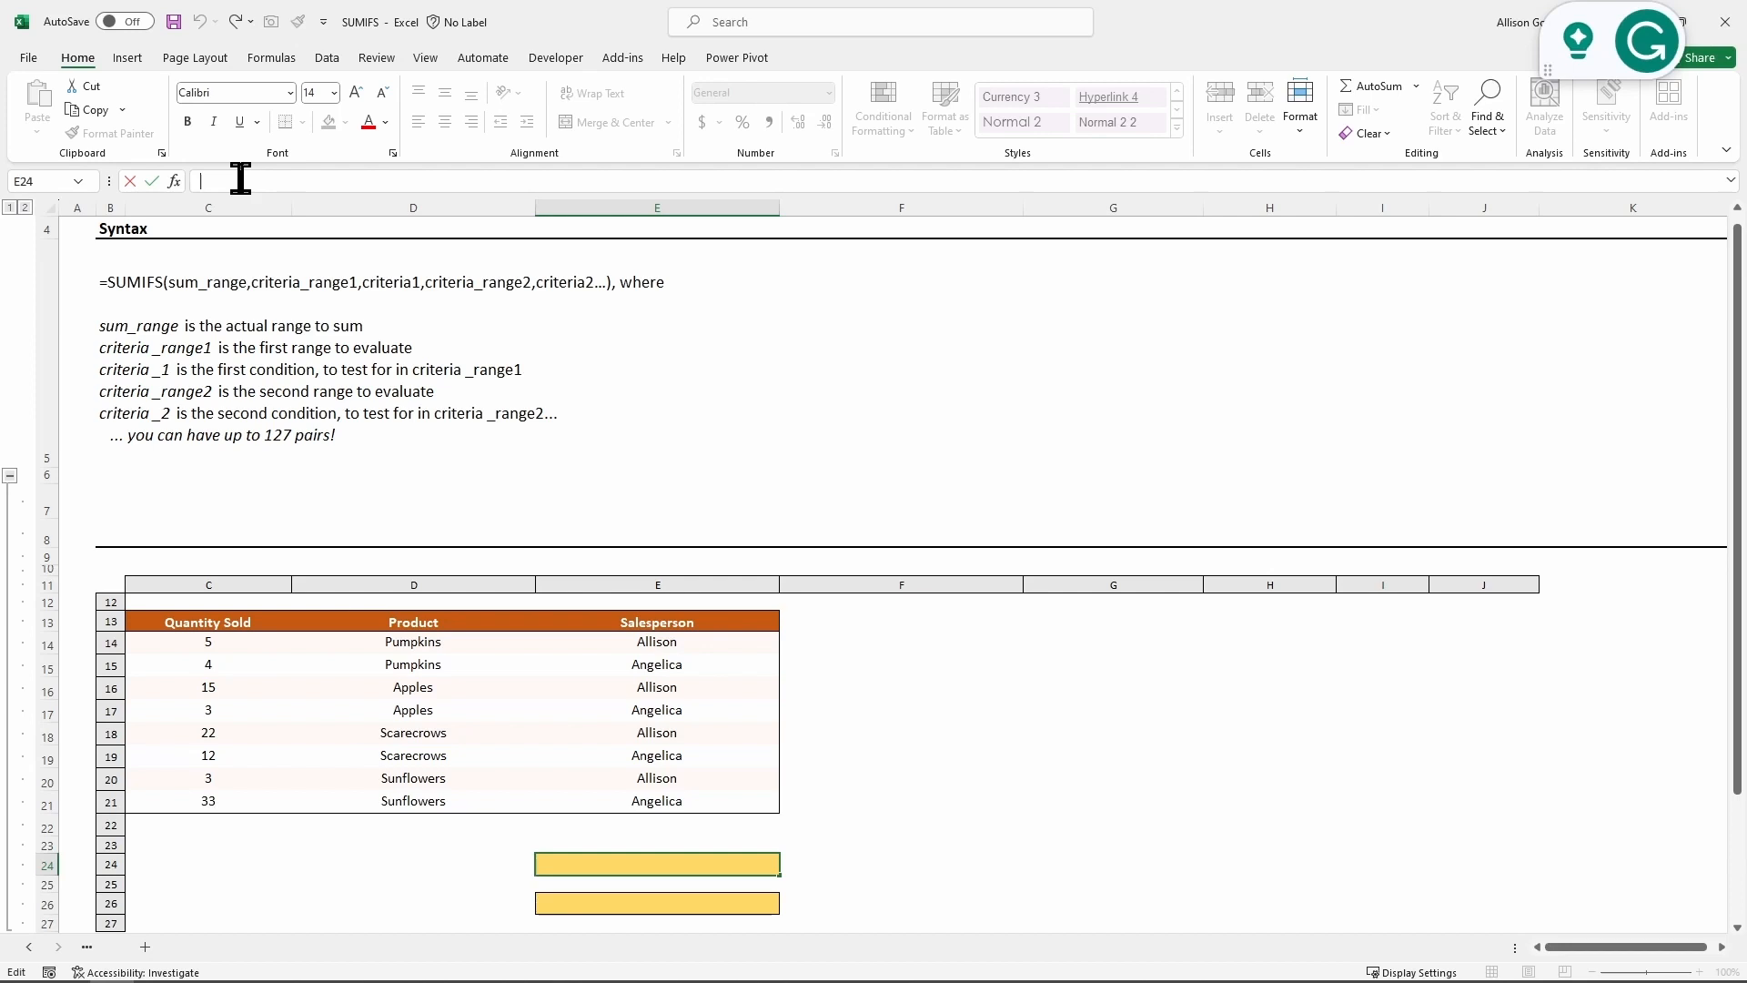
pyautogui.write('=')
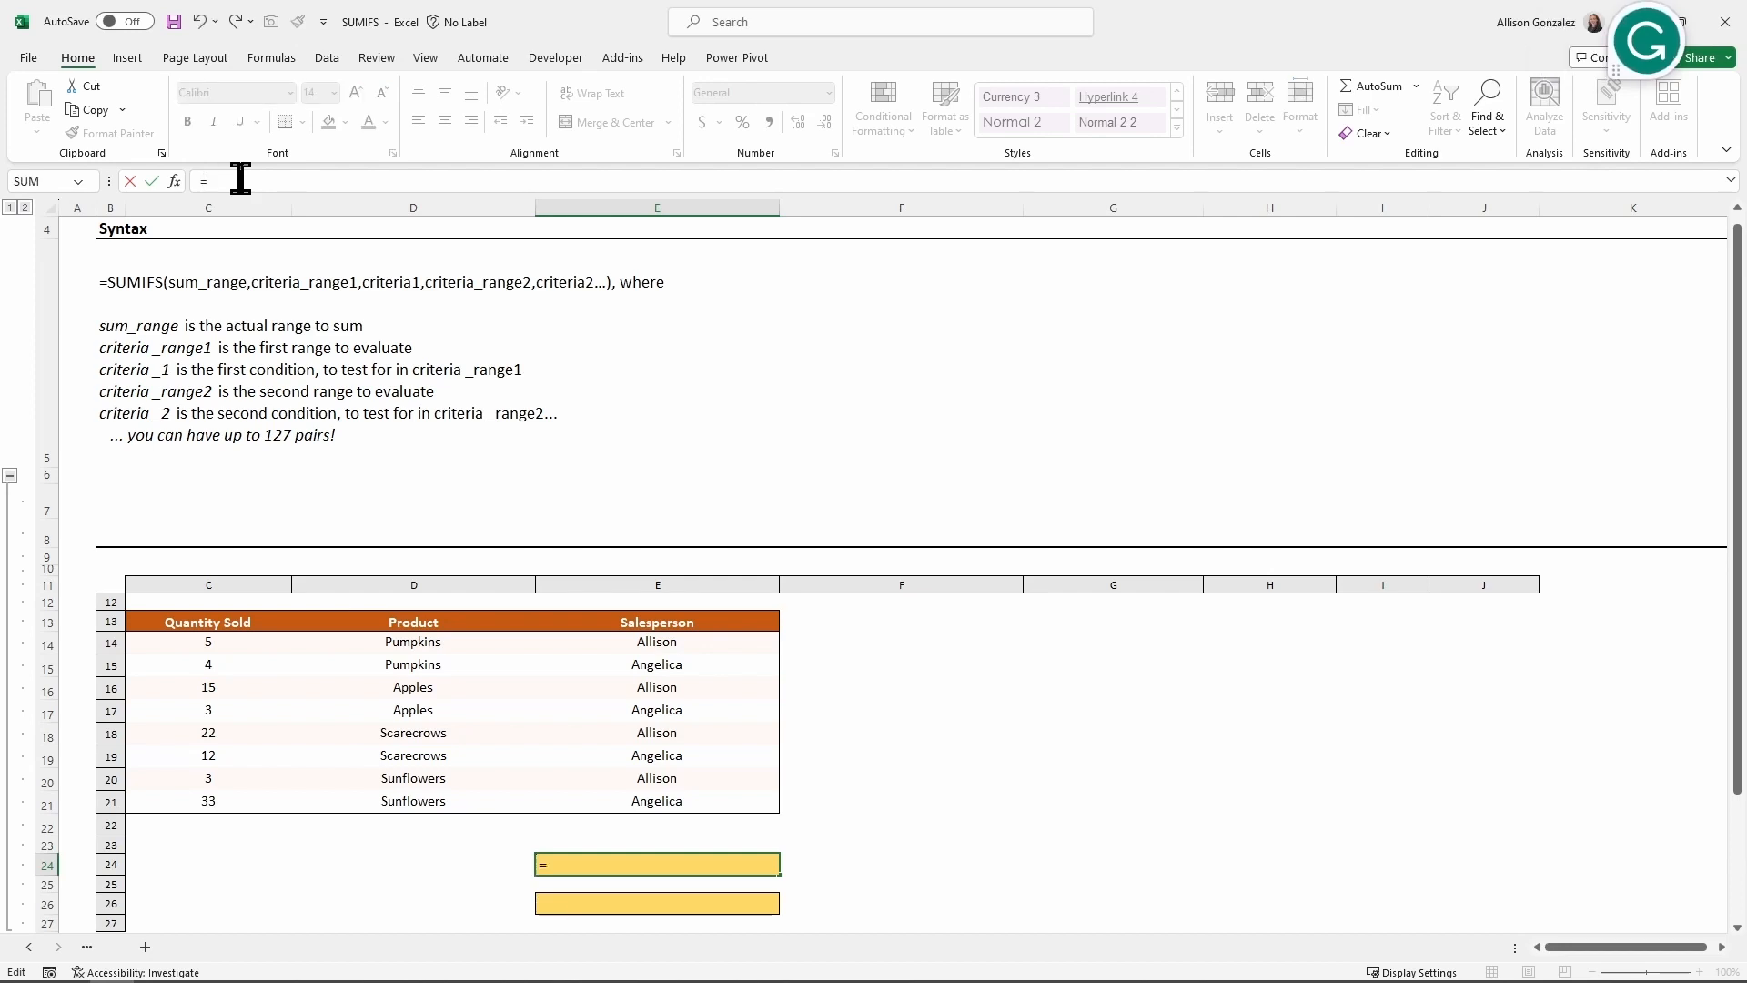
pyautogui.write('sum')
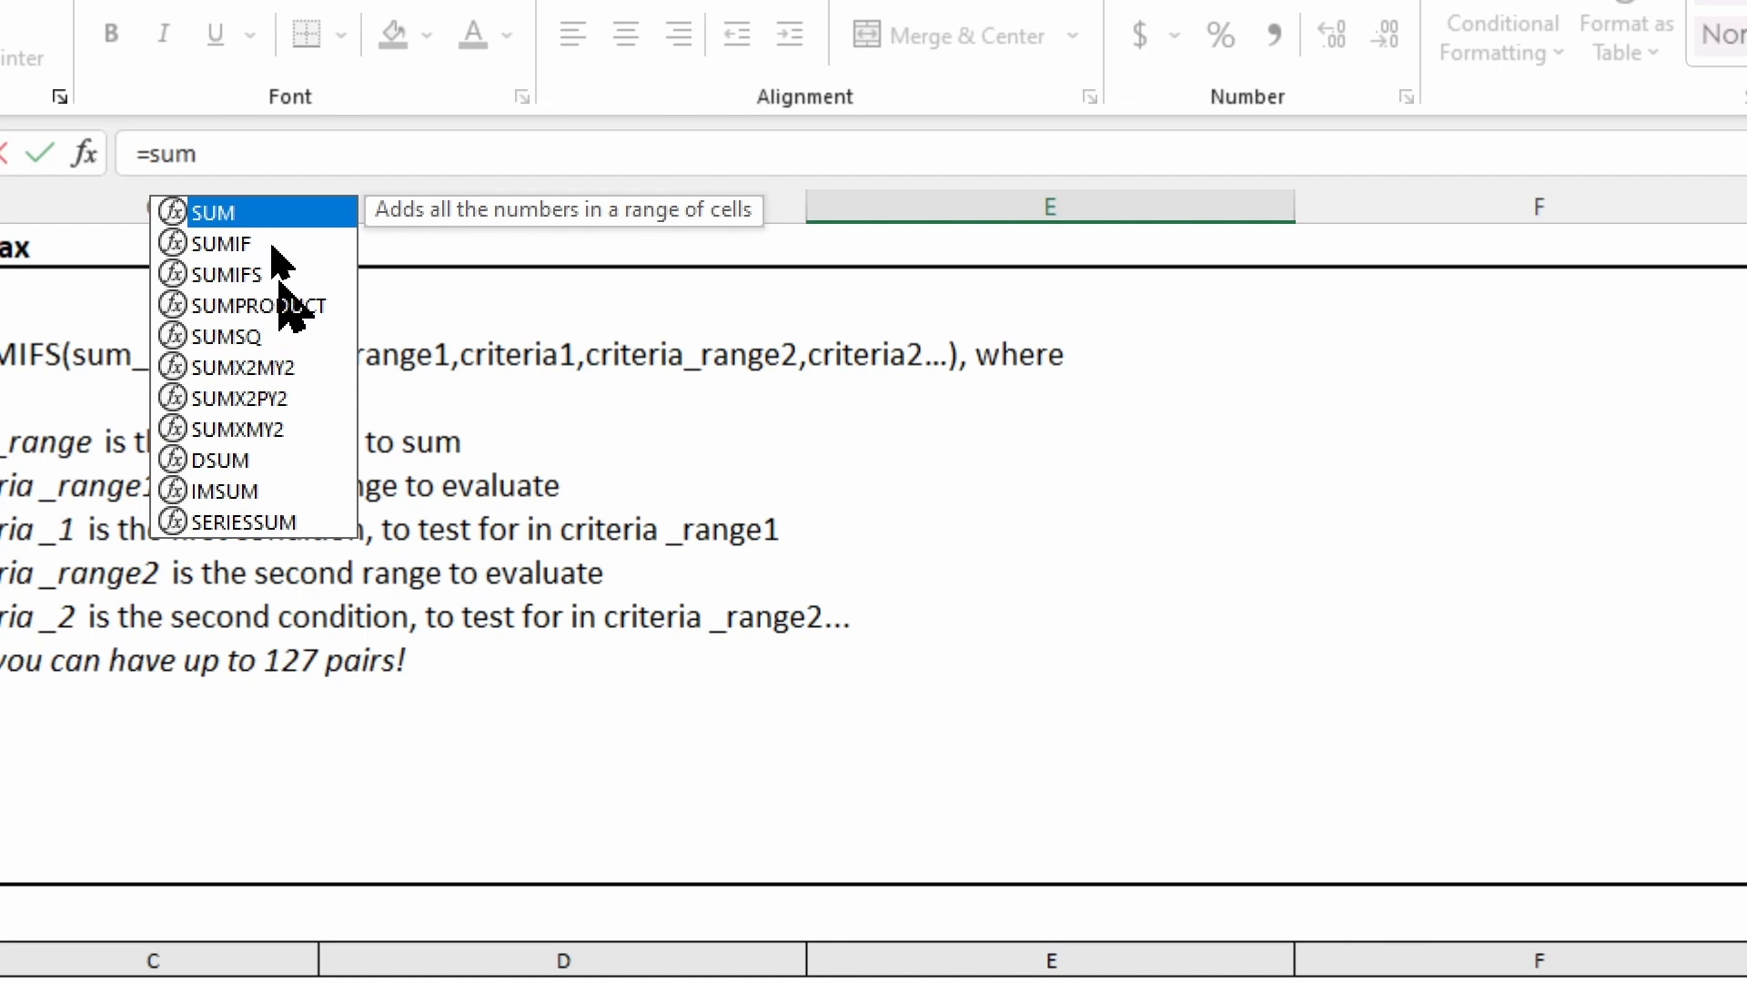
pyautogui.click(273, 246)
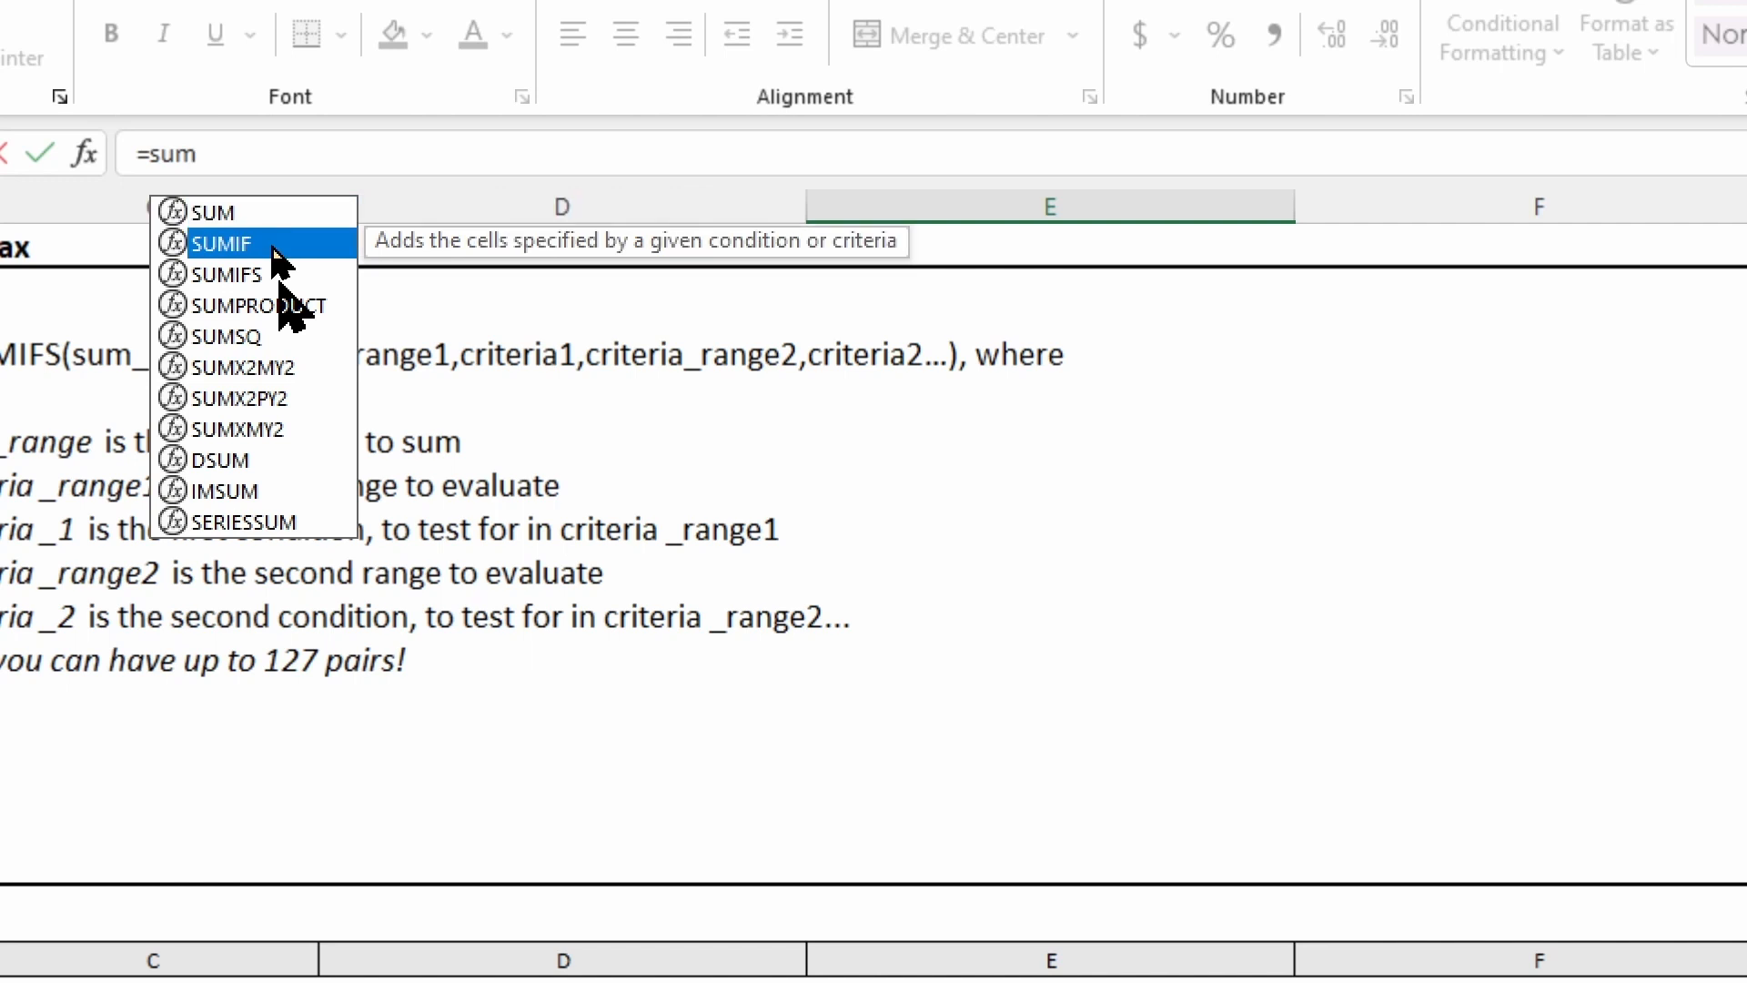
pyautogui.press('Down')
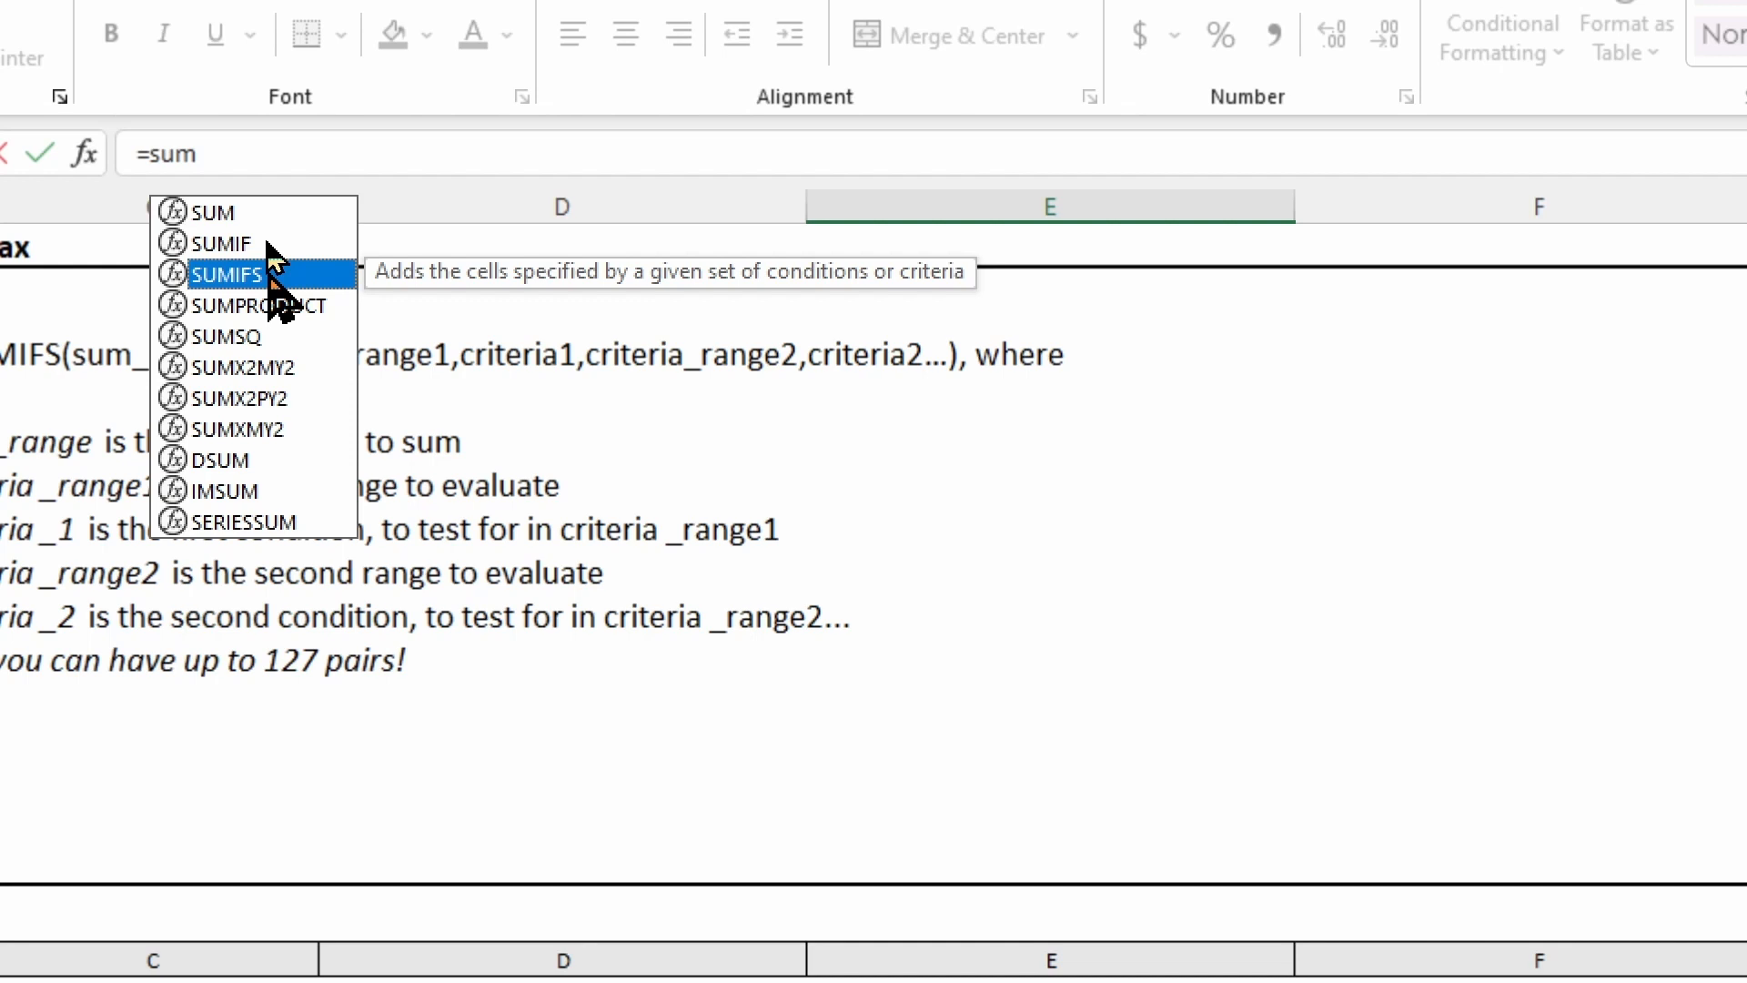
pyautogui.press('Tab')
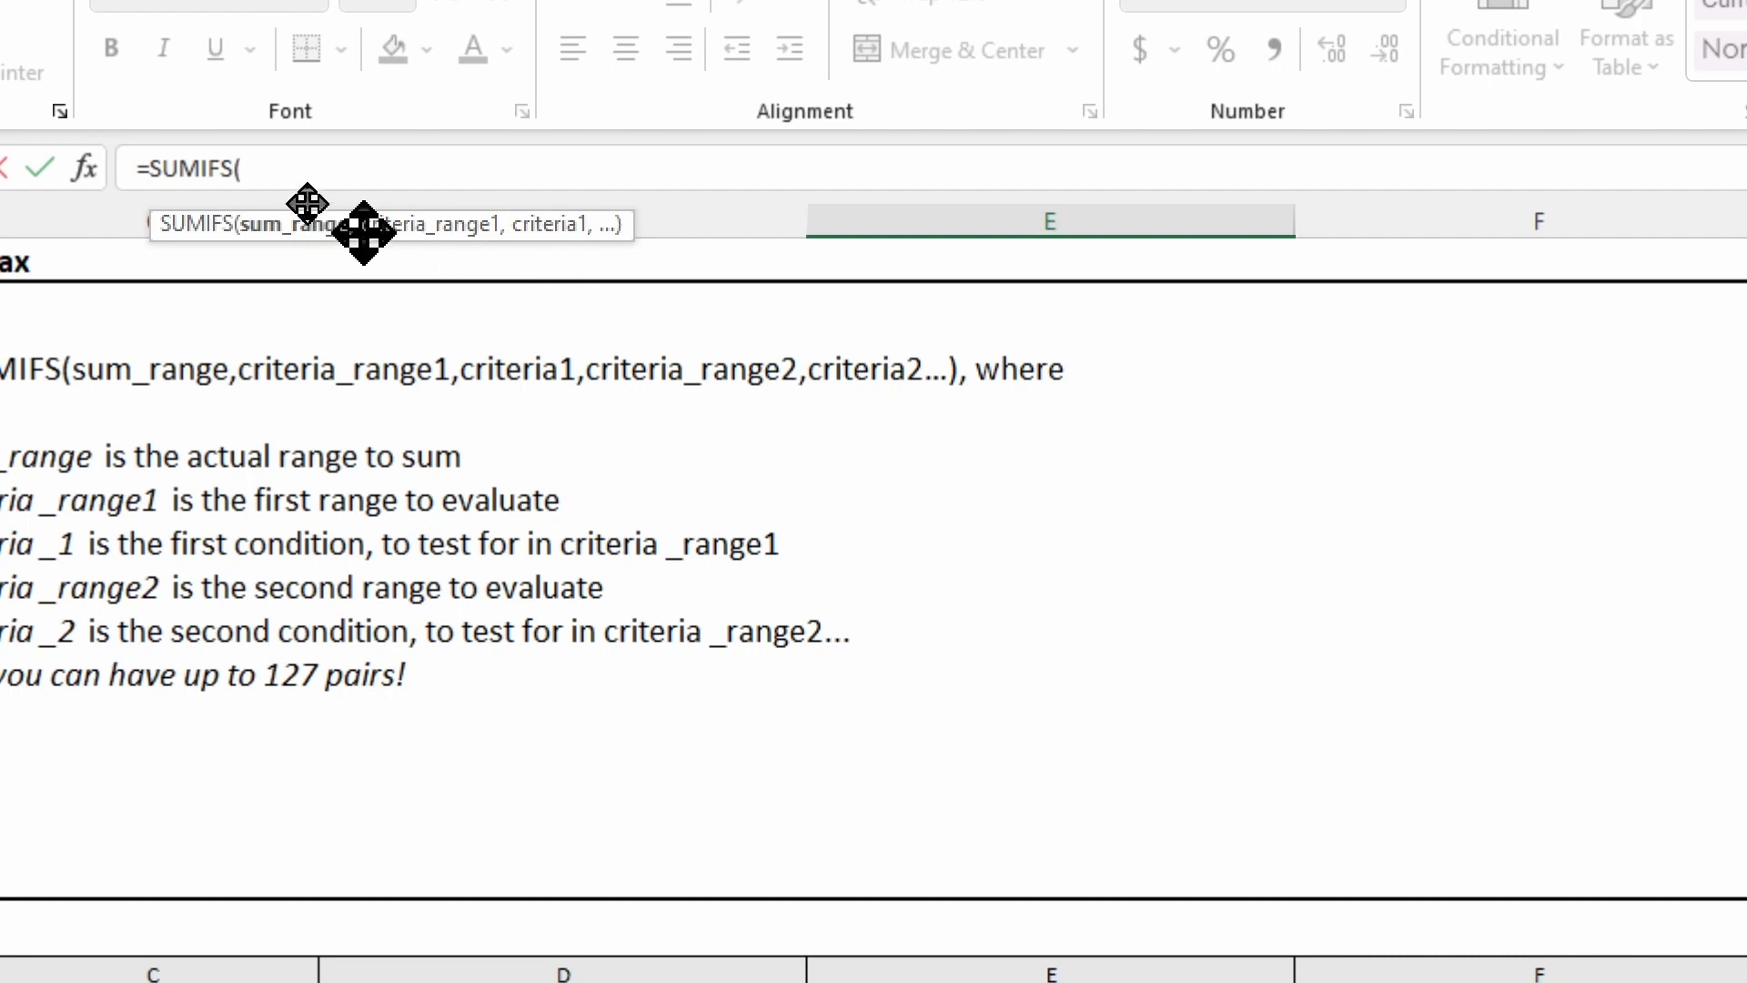
# - Swap the function for SUMIF to compare its arguments, and restore SUMIFS
pyautogui.press('BackSpace')
pyautogui.press('BackSpace')
pyautogui.press('BackSpace')
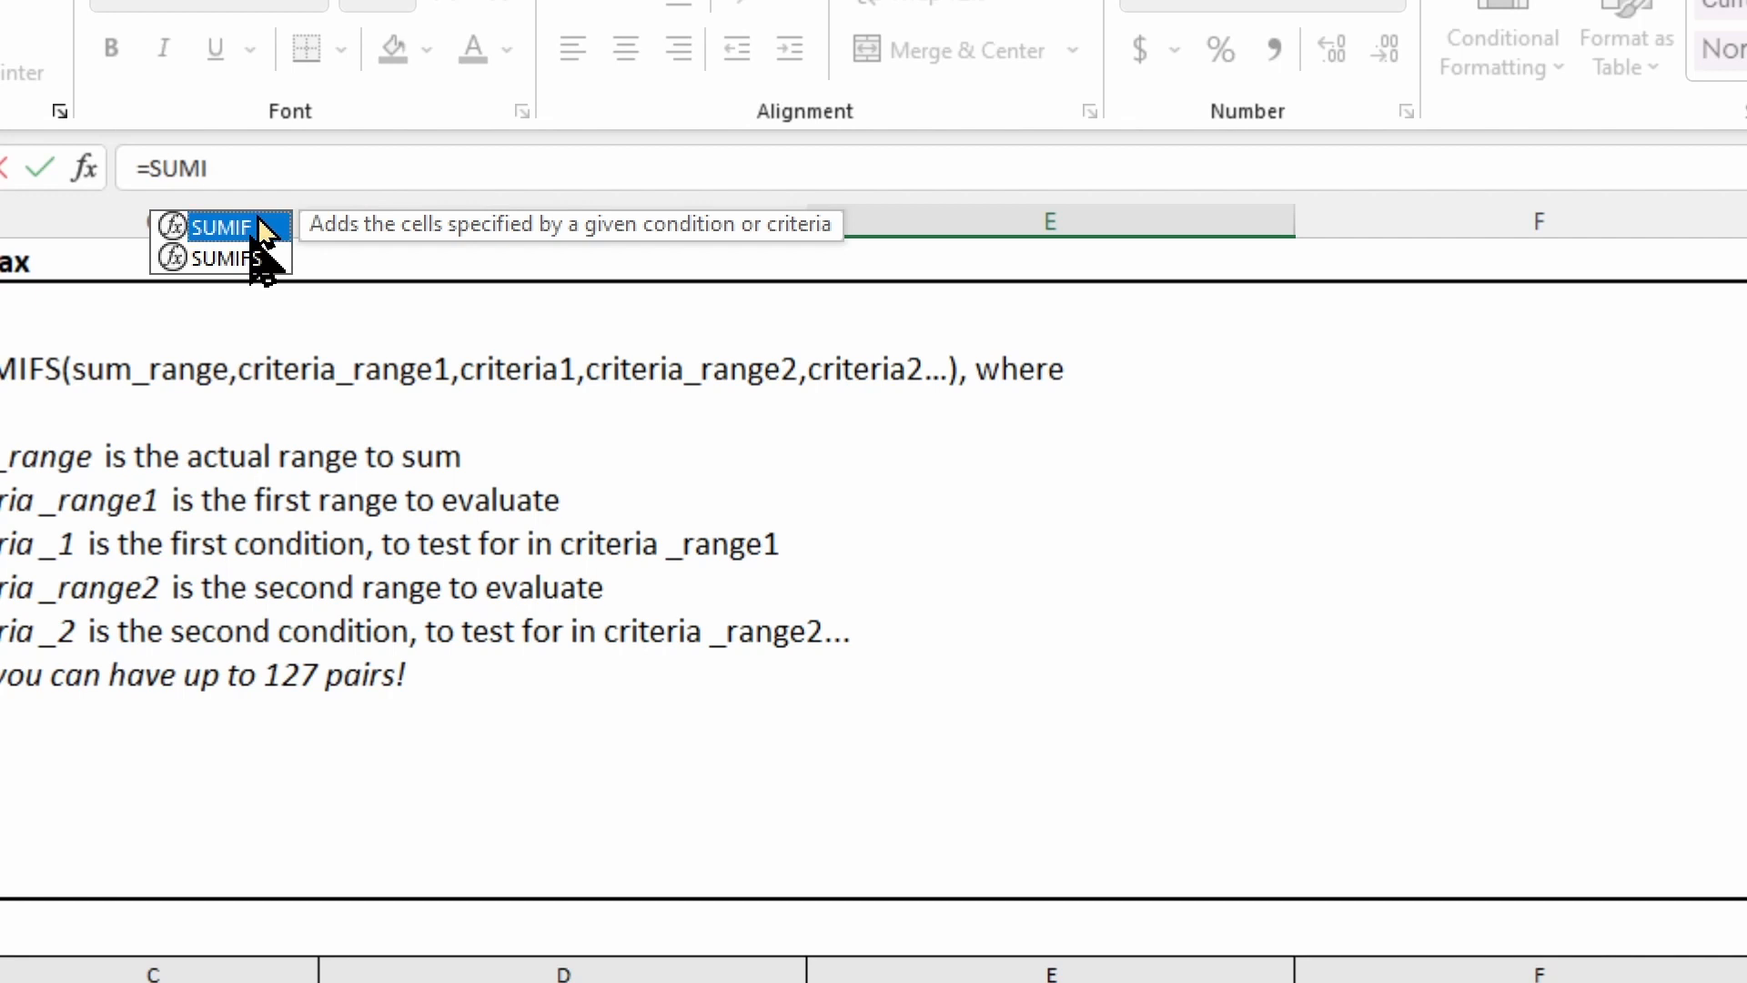
pyautogui.doubleClick(259, 226)
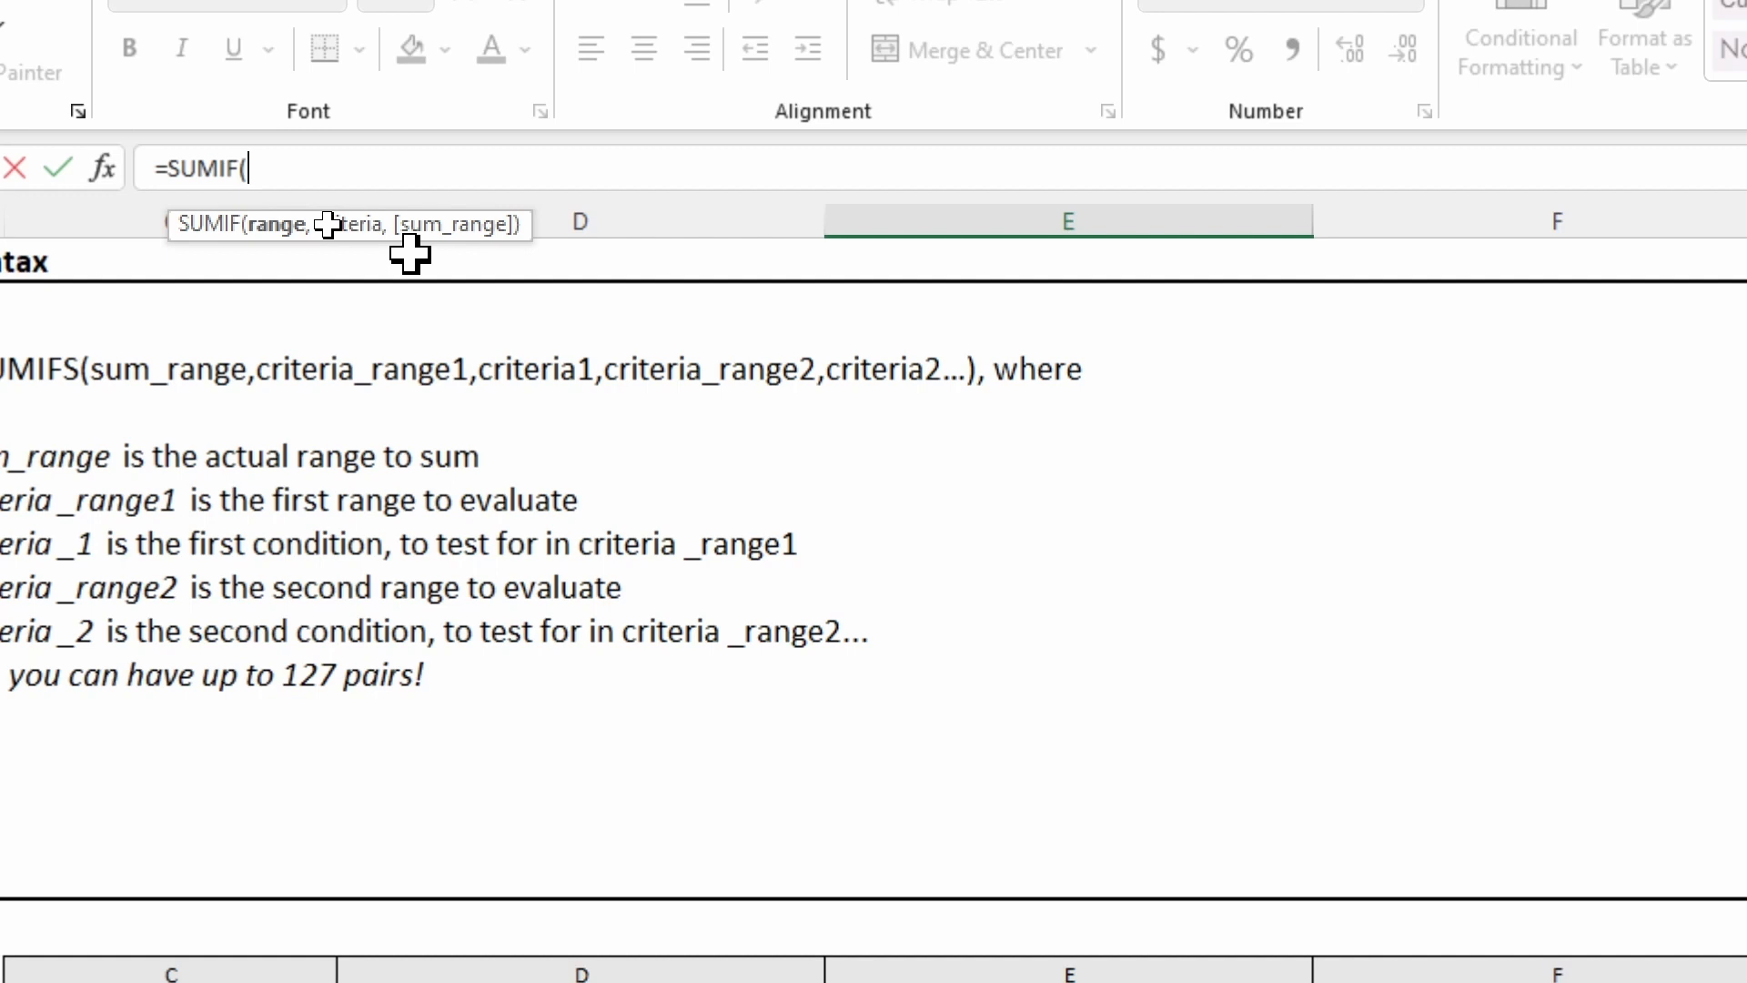
pyautogui.press('BackSpace')
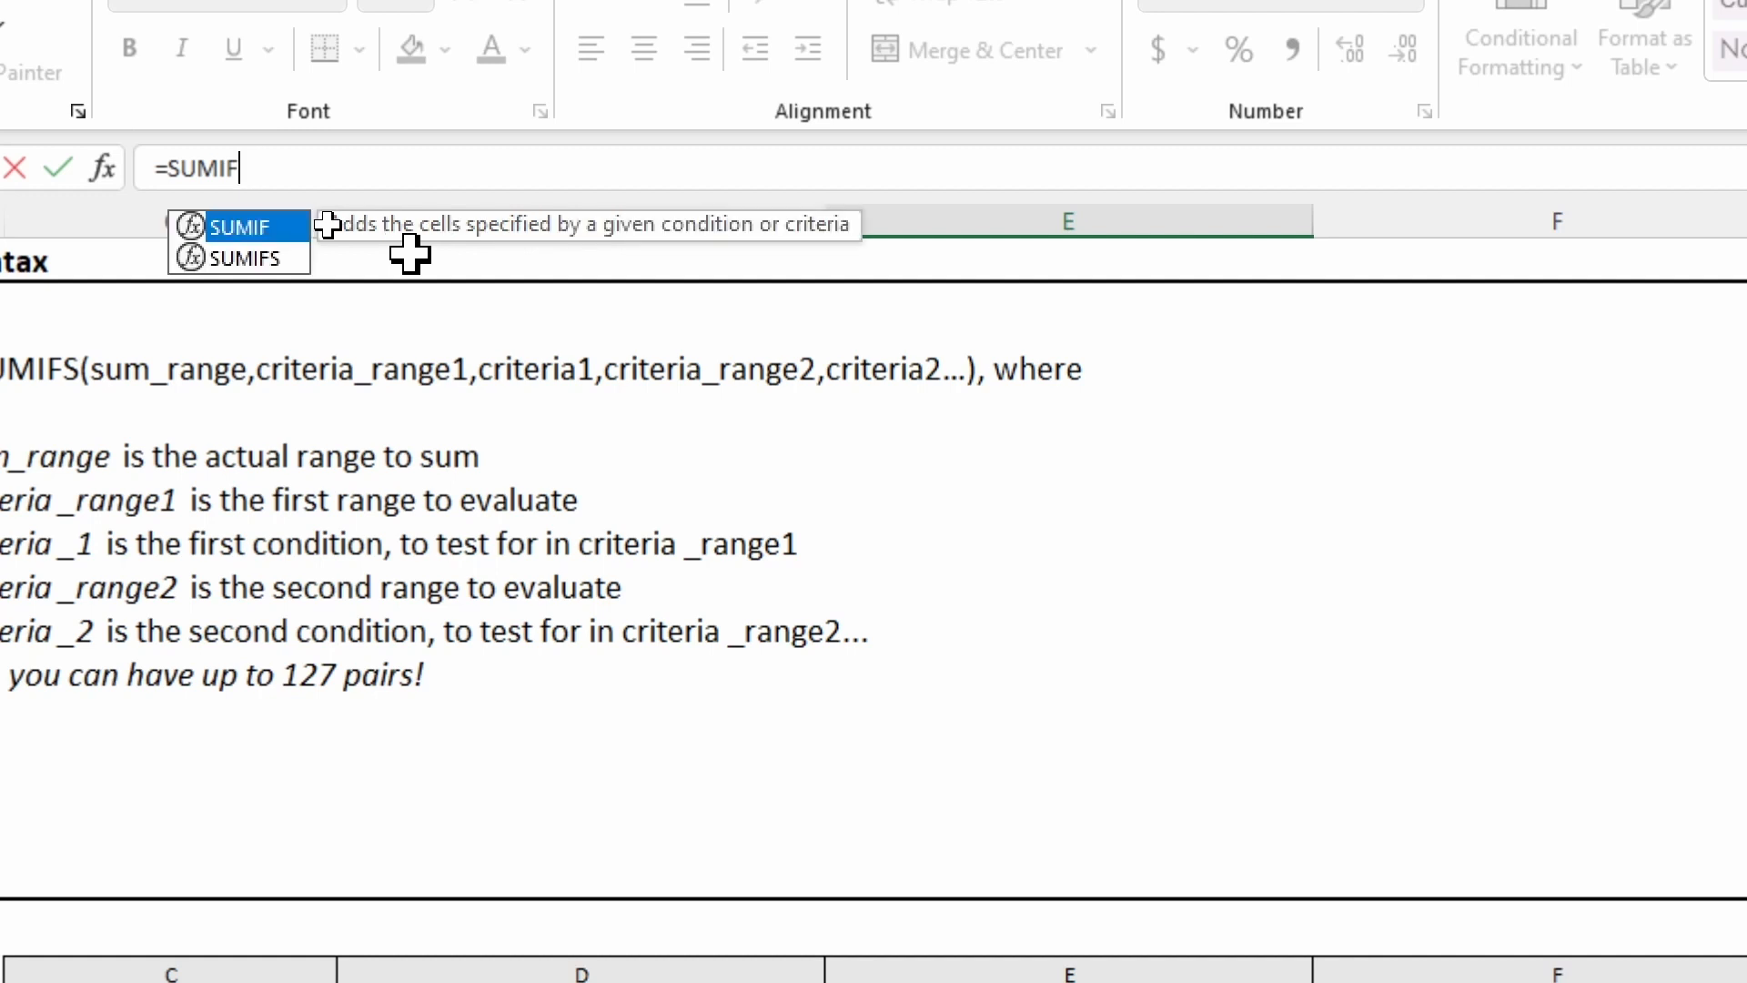
pyautogui.press('Down')
pyautogui.press('Tab')
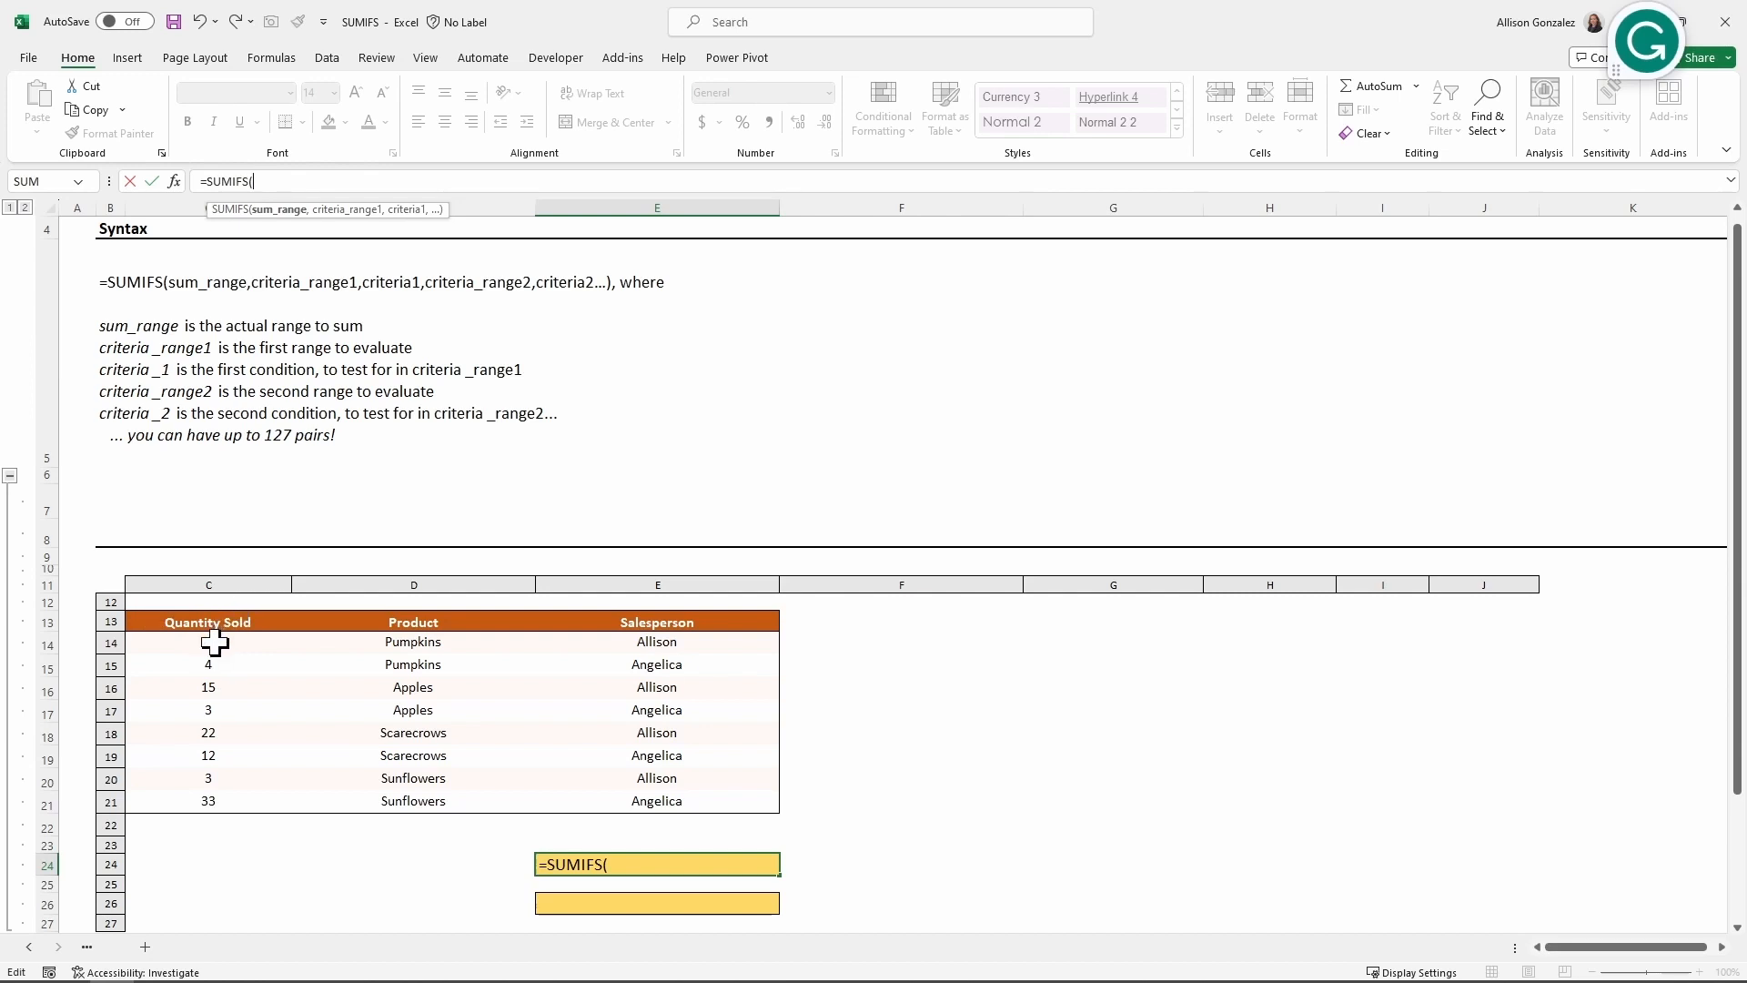
# - Complete the formula with sum range C14:C21, first criteria range D14:D21 and wildcard criterion "A*"
pyautogui.moveTo(215, 642); pyautogui.dragTo(244, 793)
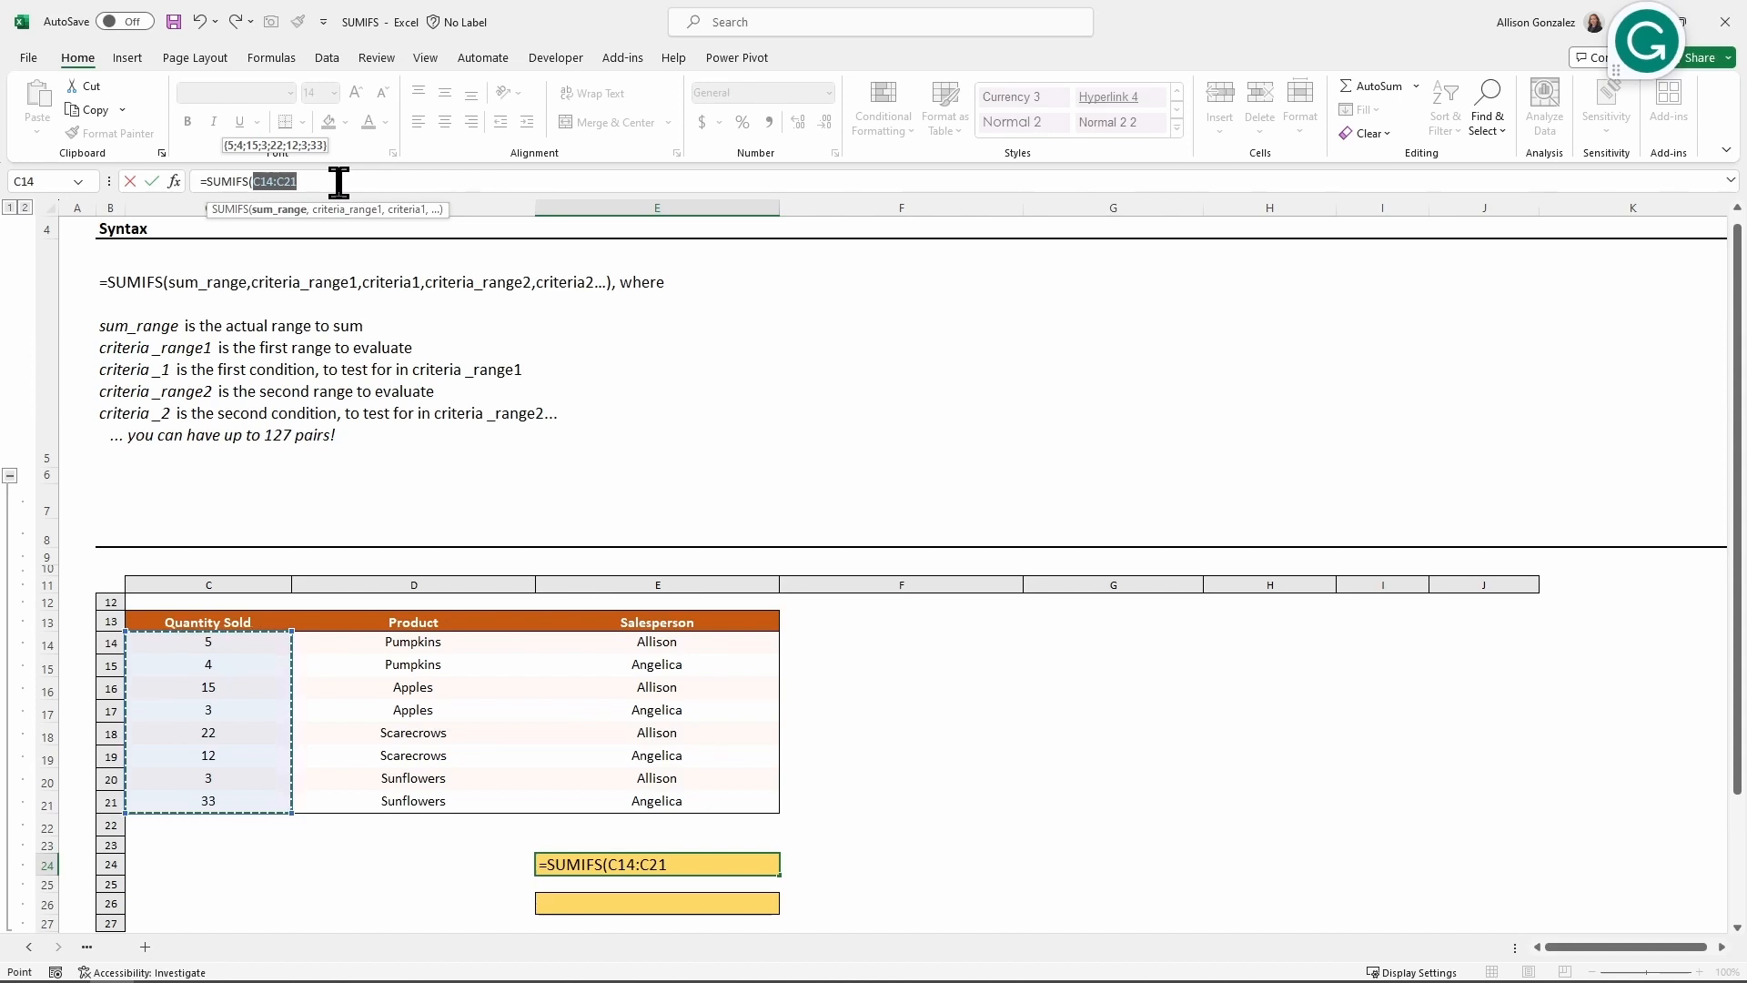
pyautogui.write(',')
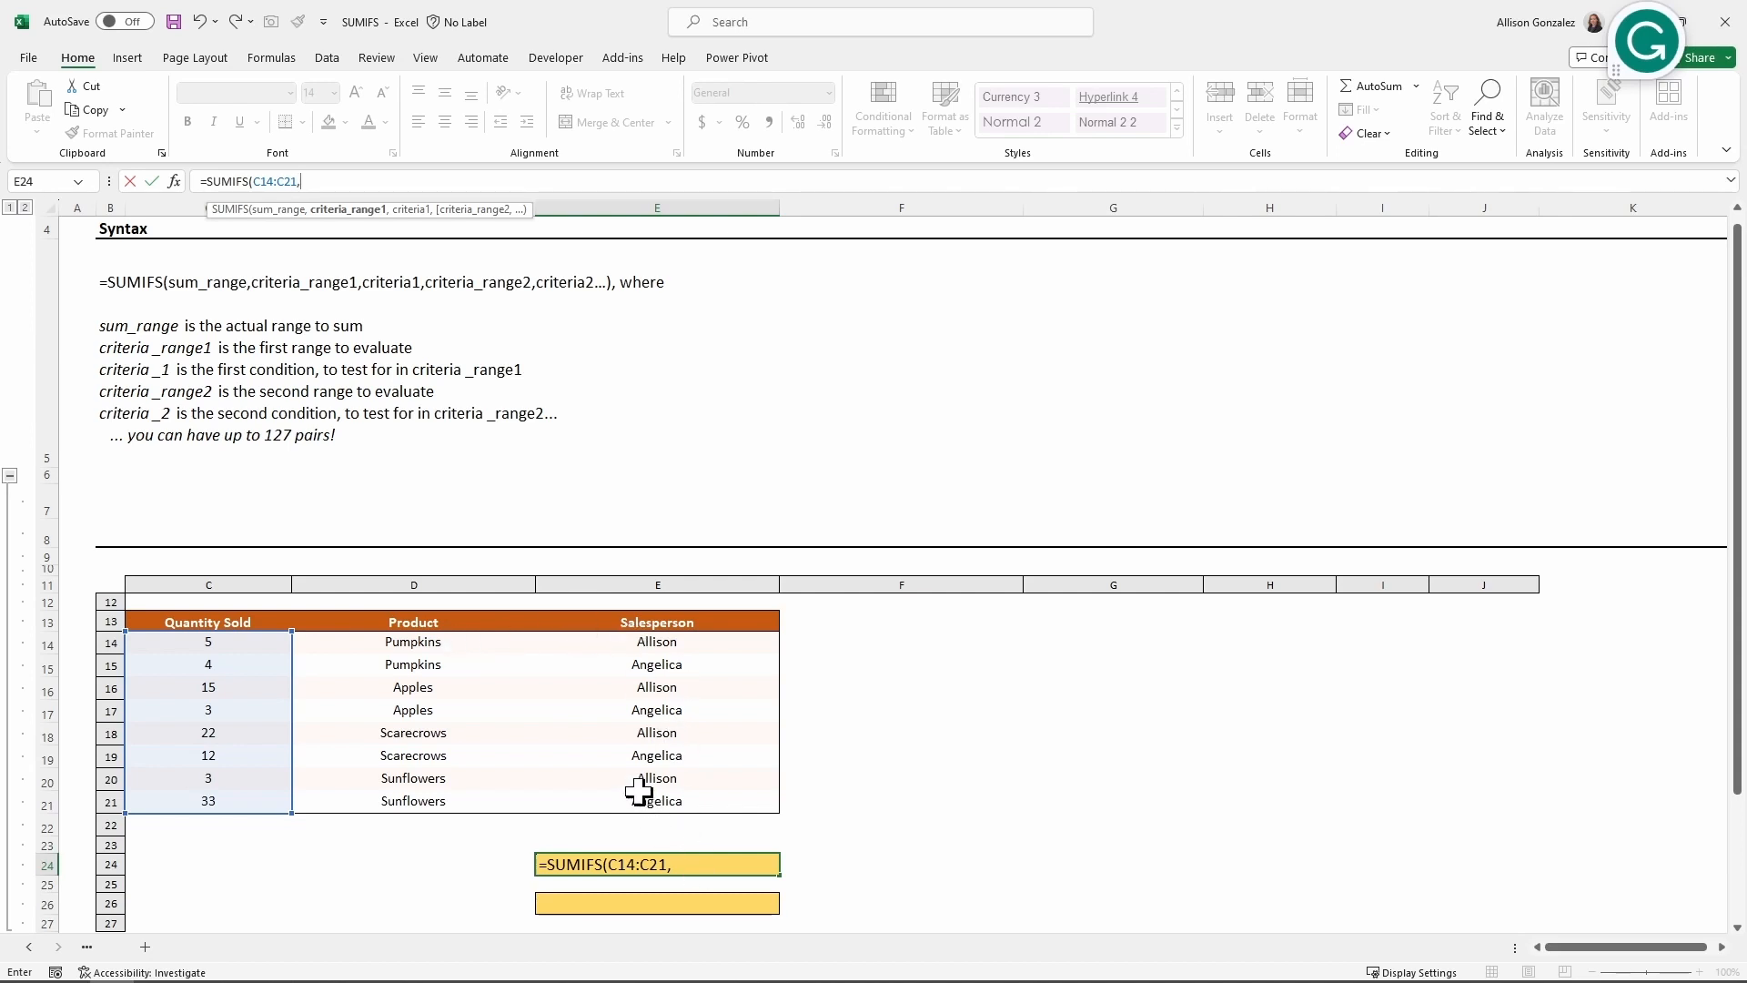
pyautogui.moveTo(441, 644); pyautogui.dragTo(471, 799)
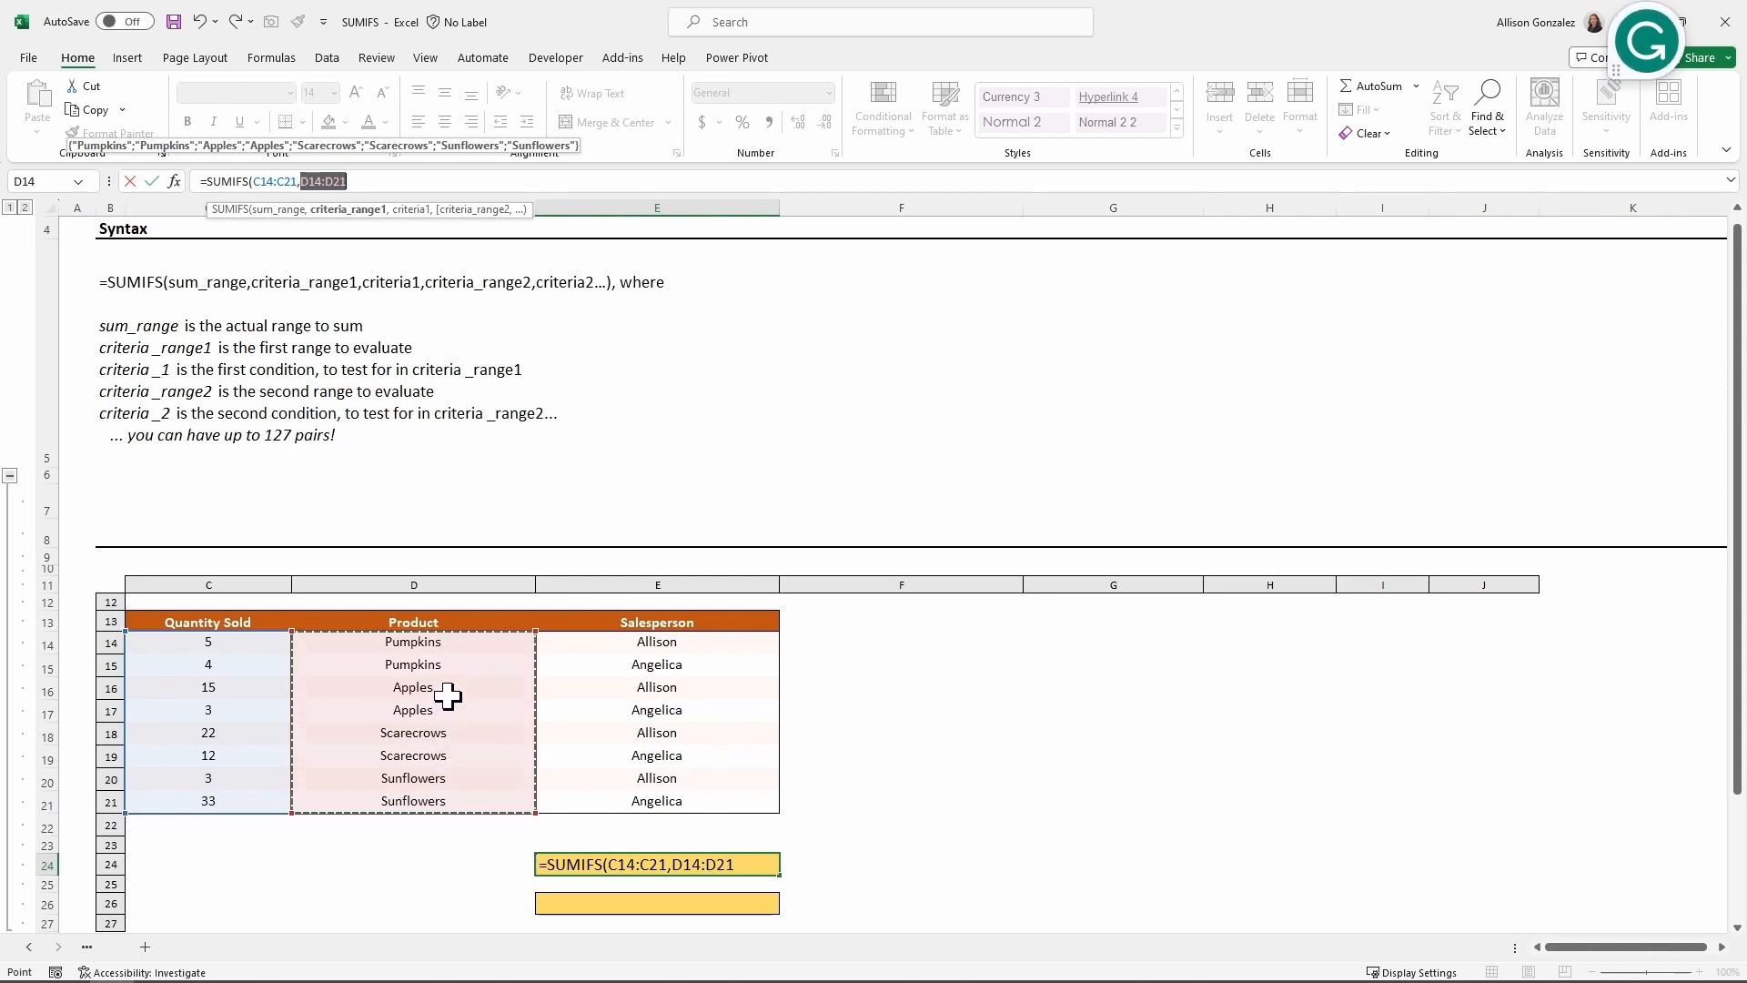
pyautogui.click(415, 181)
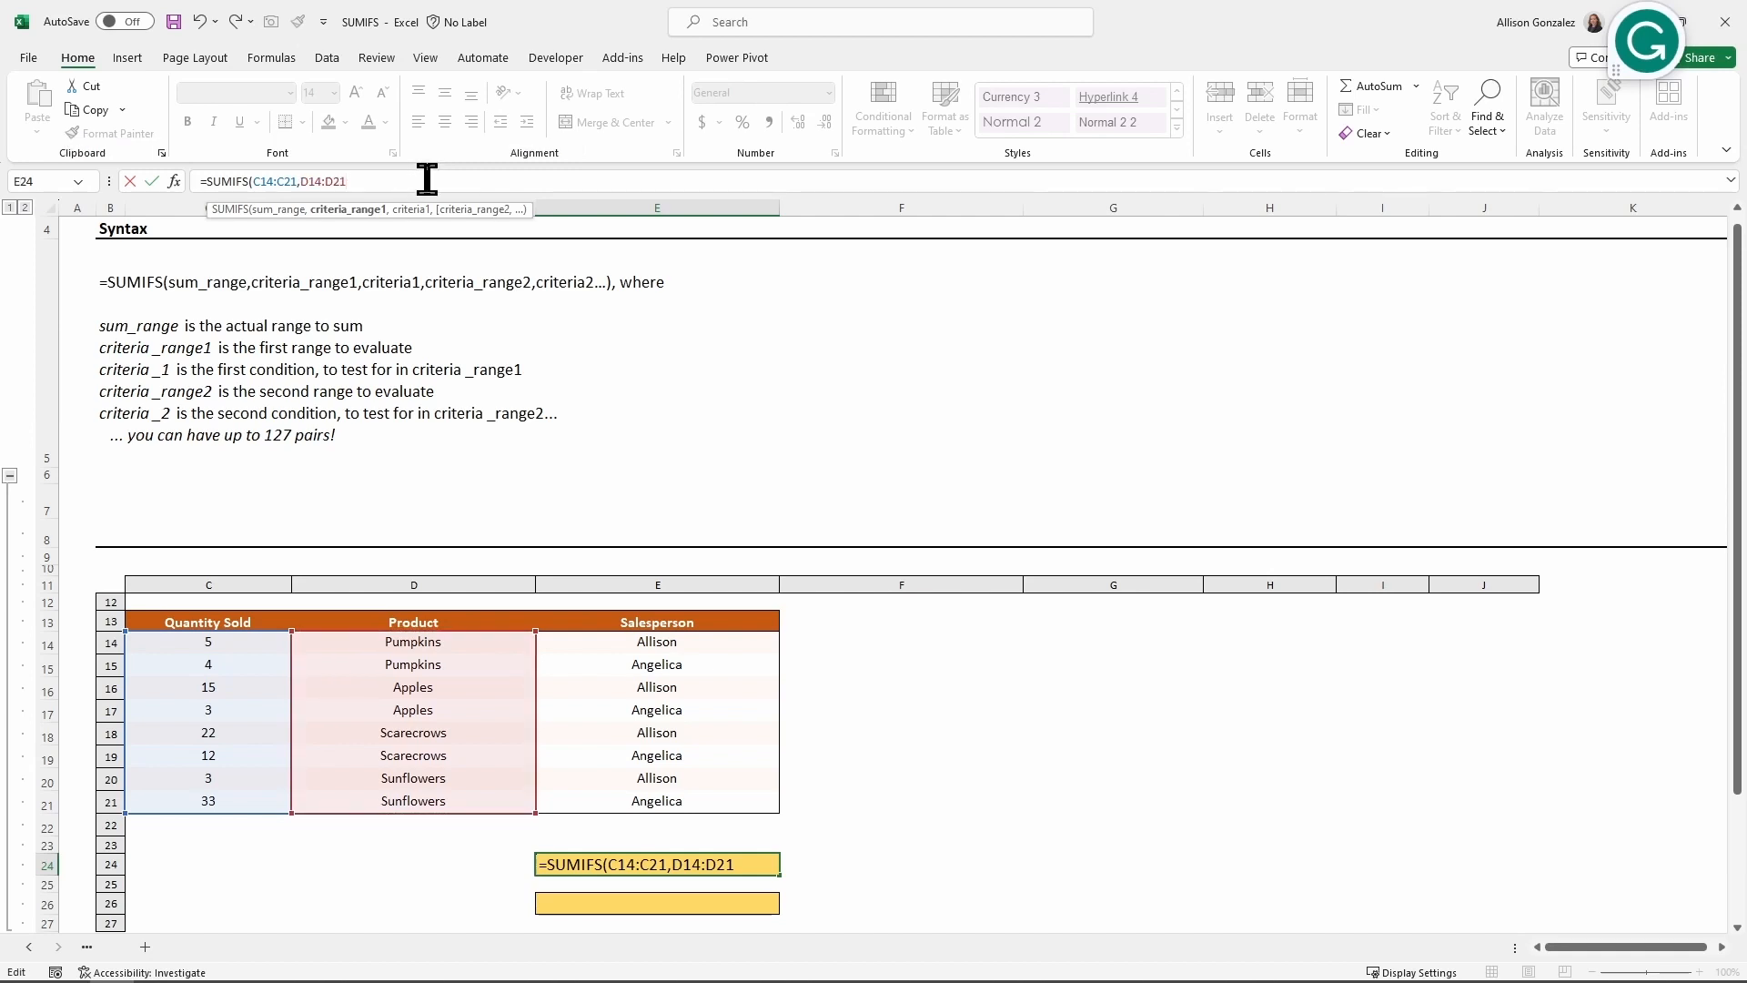
pyautogui.write(',')
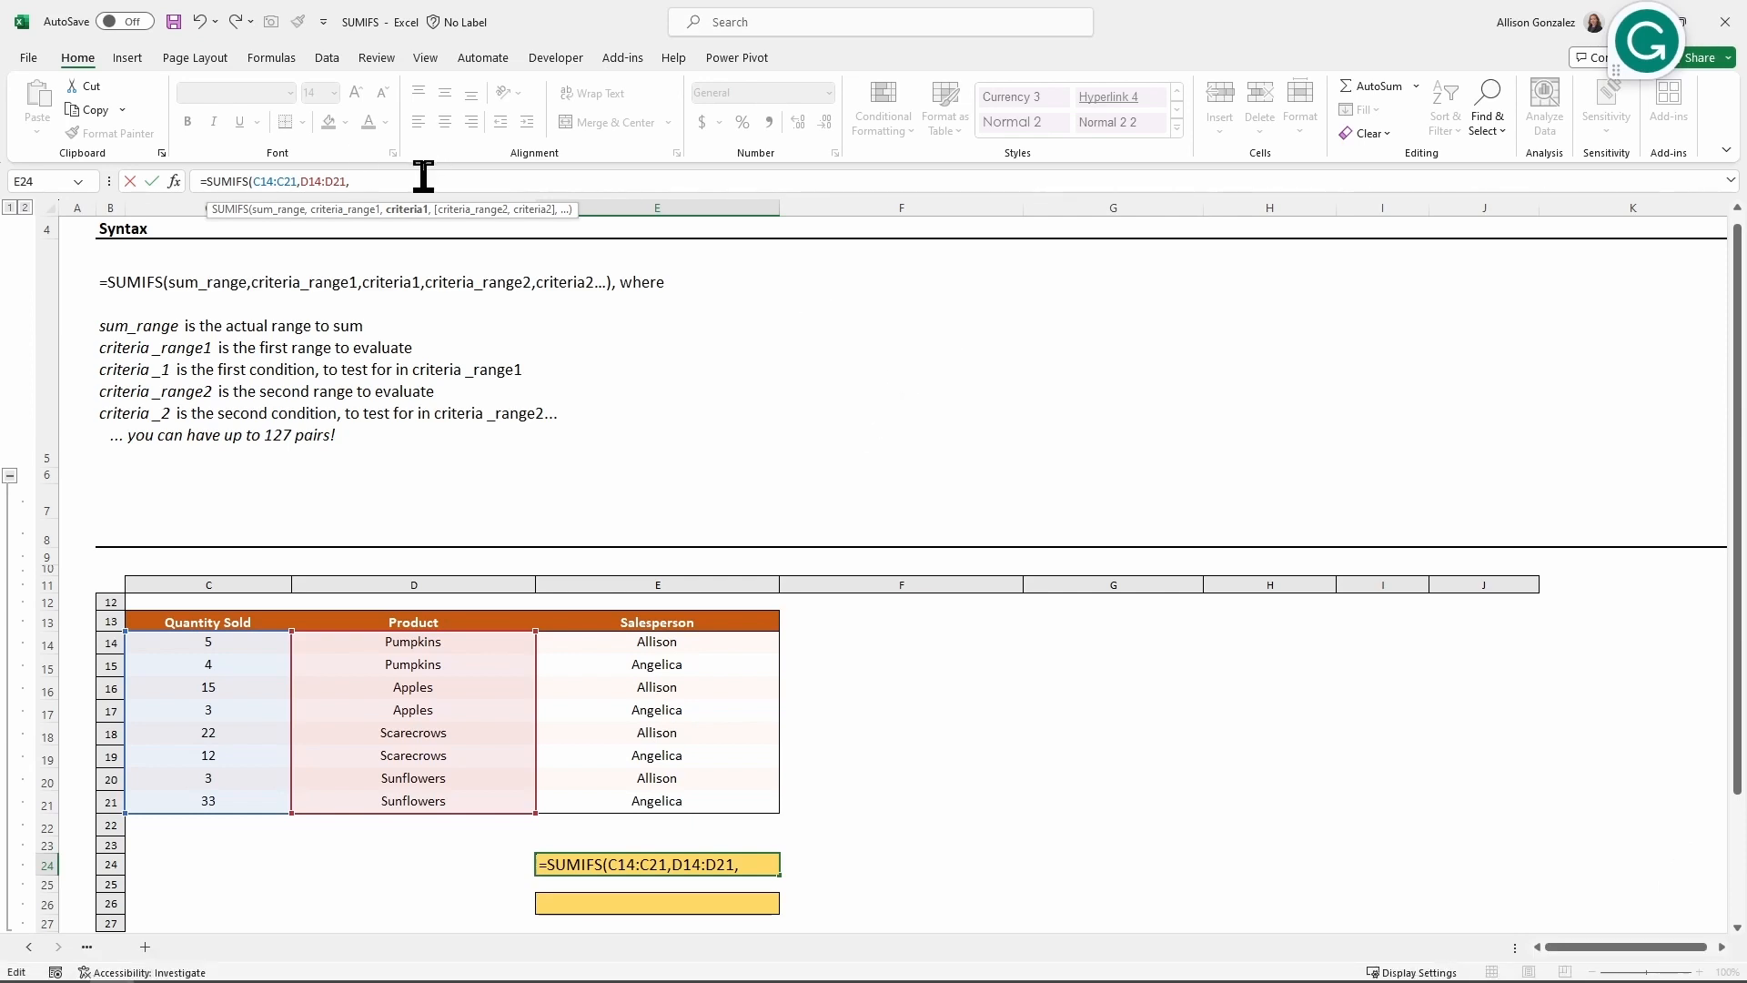
pyautogui.write('"A*')
pyautogui.write('"')
pyautogui.press('Return')
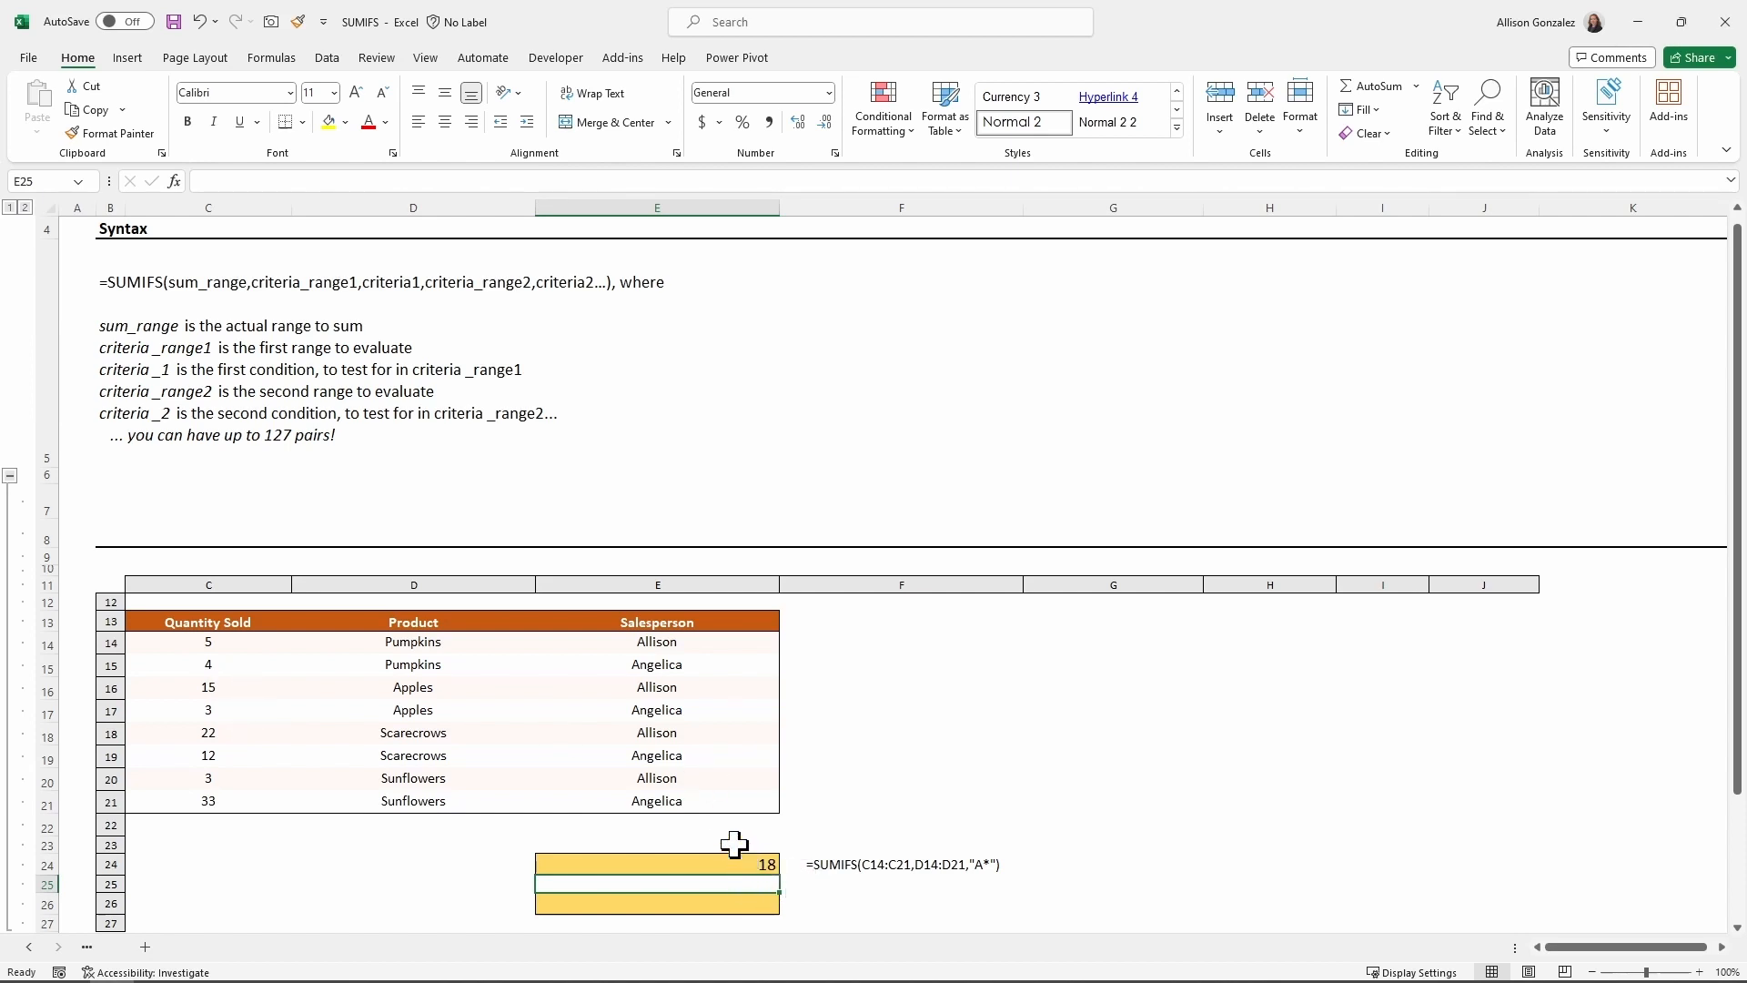
# - Extend the E24 formula with second criteria range E14:E21 and the salesperson's name from E17, and check against row 17
pyautogui.press('Up')
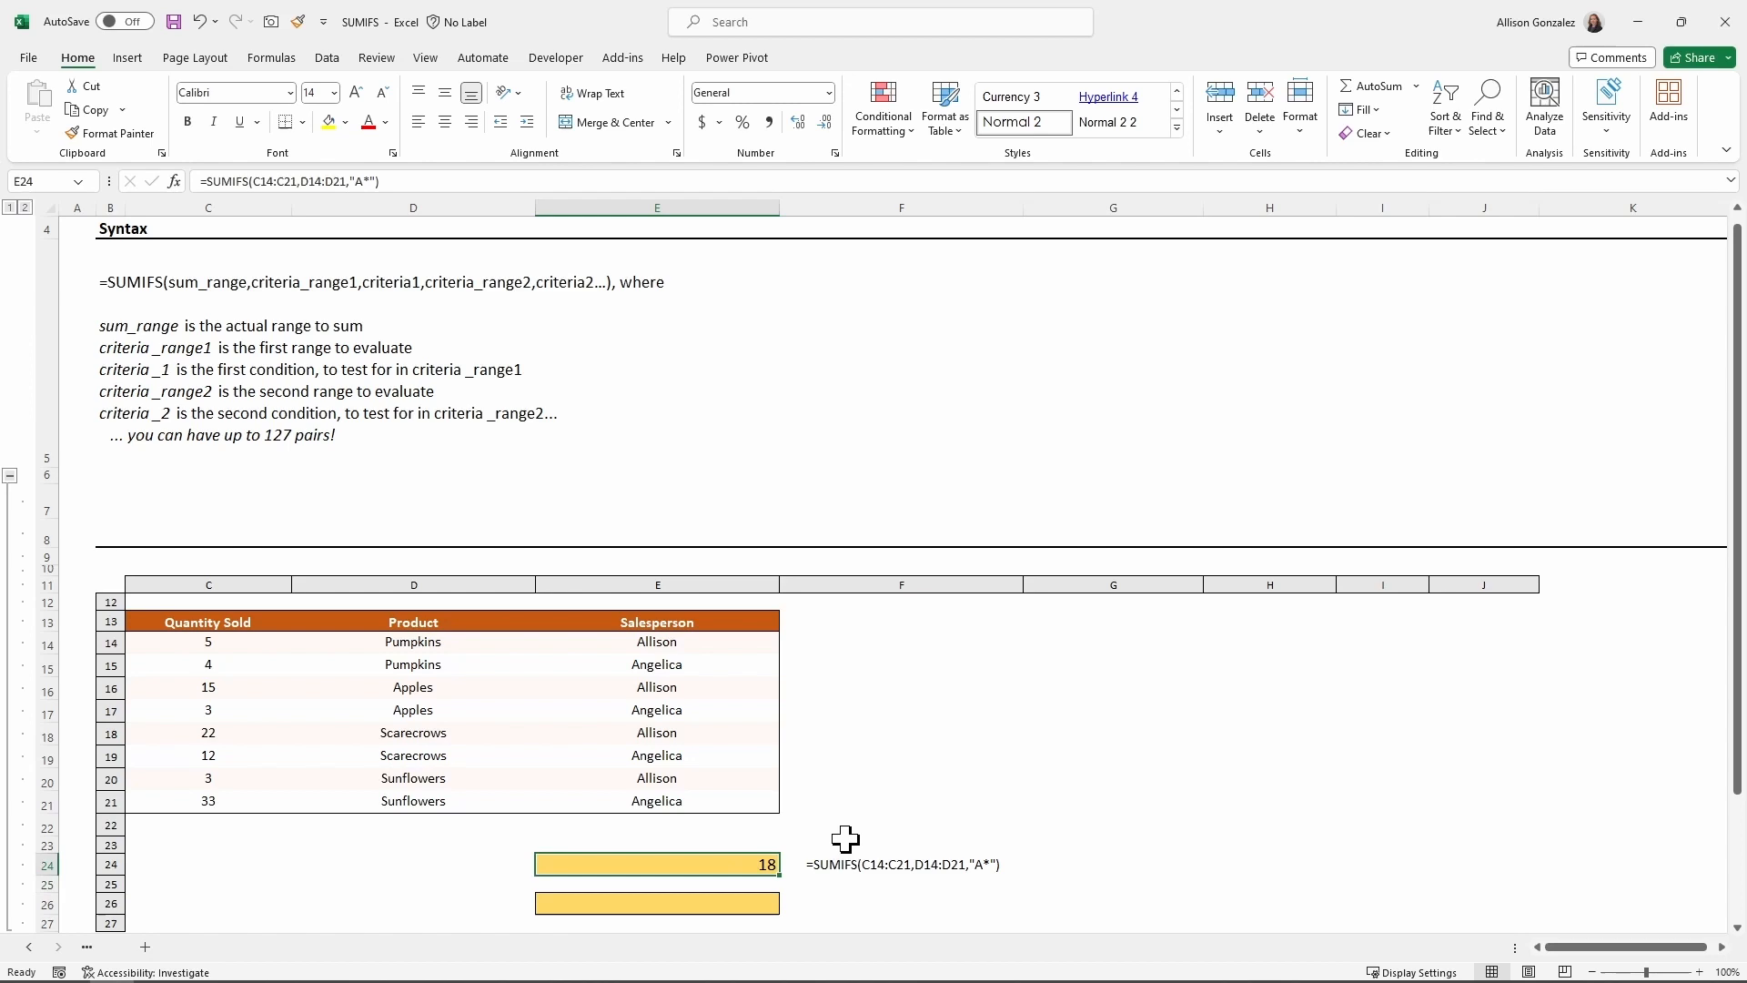
pyautogui.click(413, 182)
pyautogui.press('BackSpace')
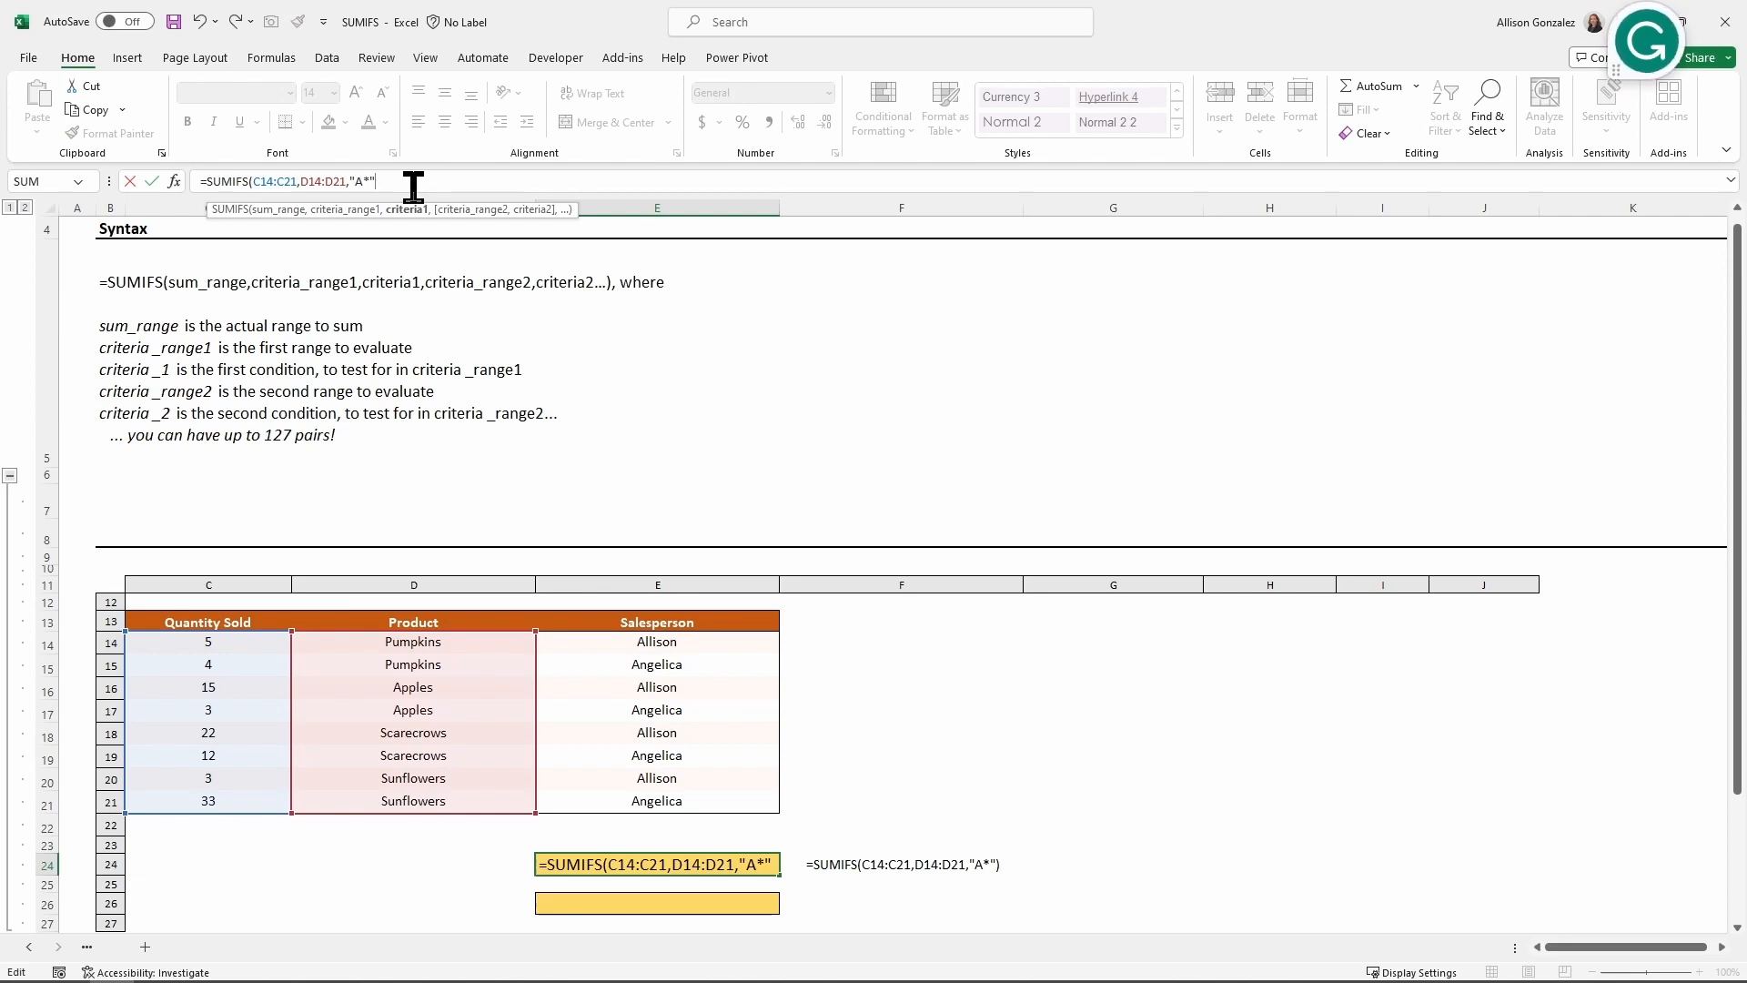
pyautogui.write(',')
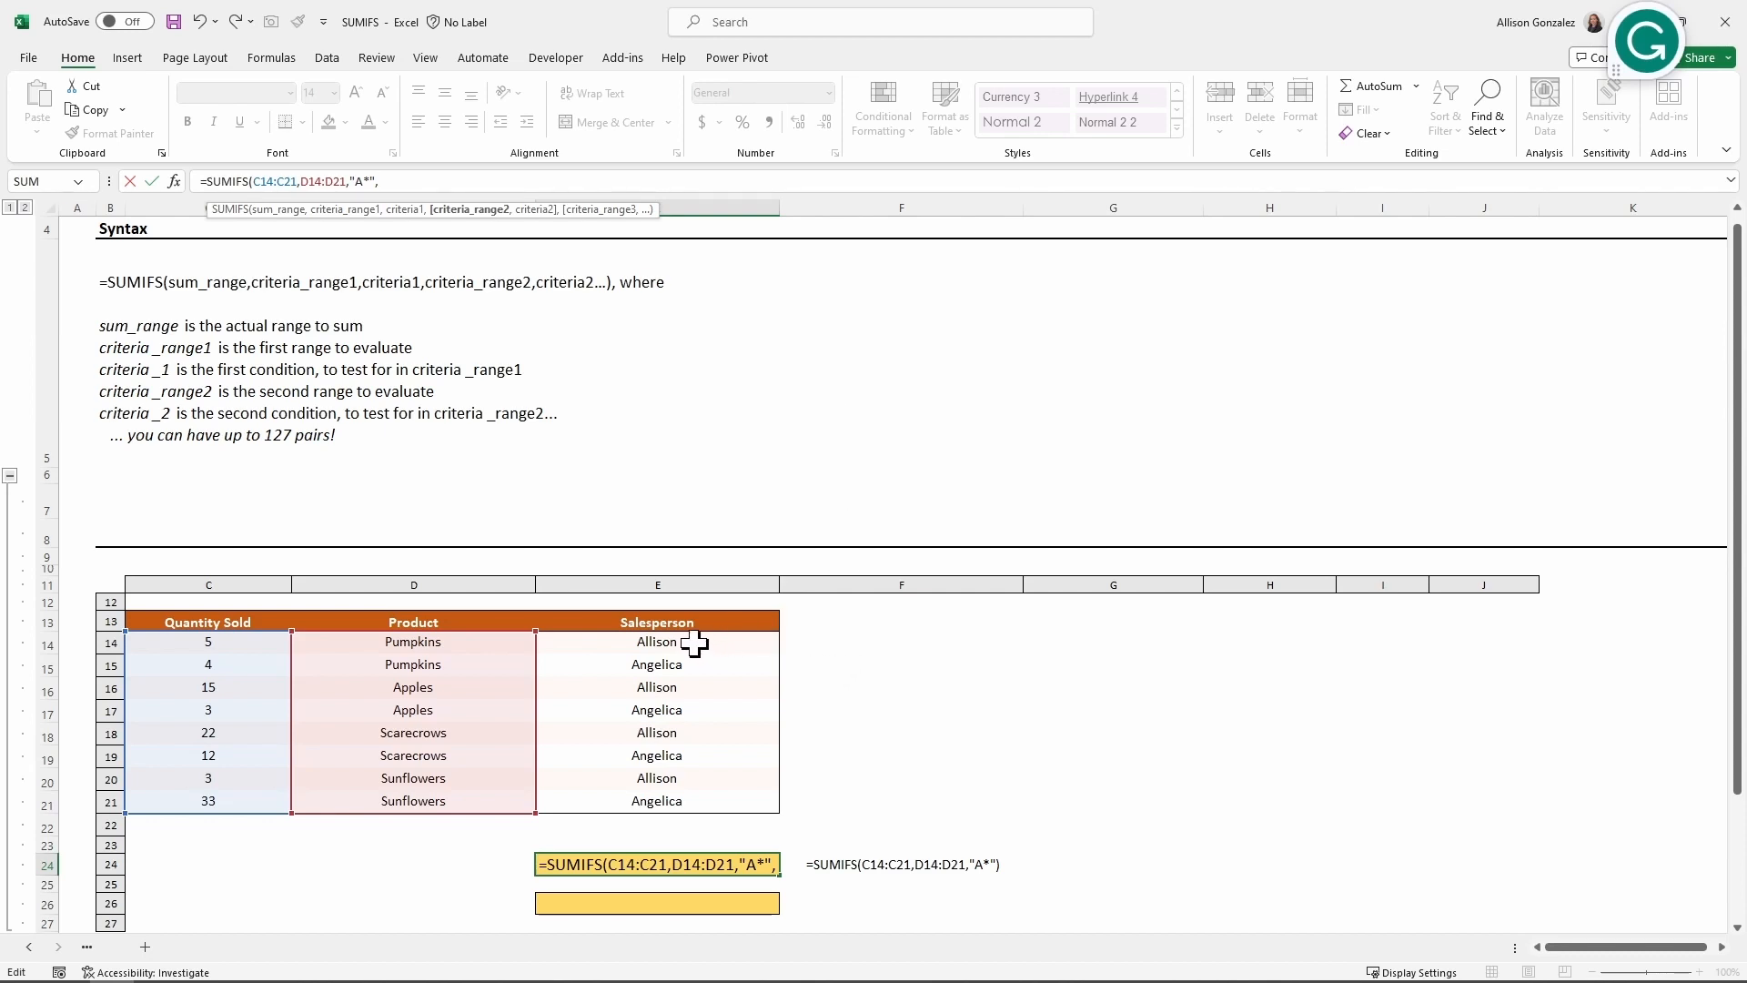
pyautogui.moveTo(687, 648); pyautogui.dragTo(725, 796)
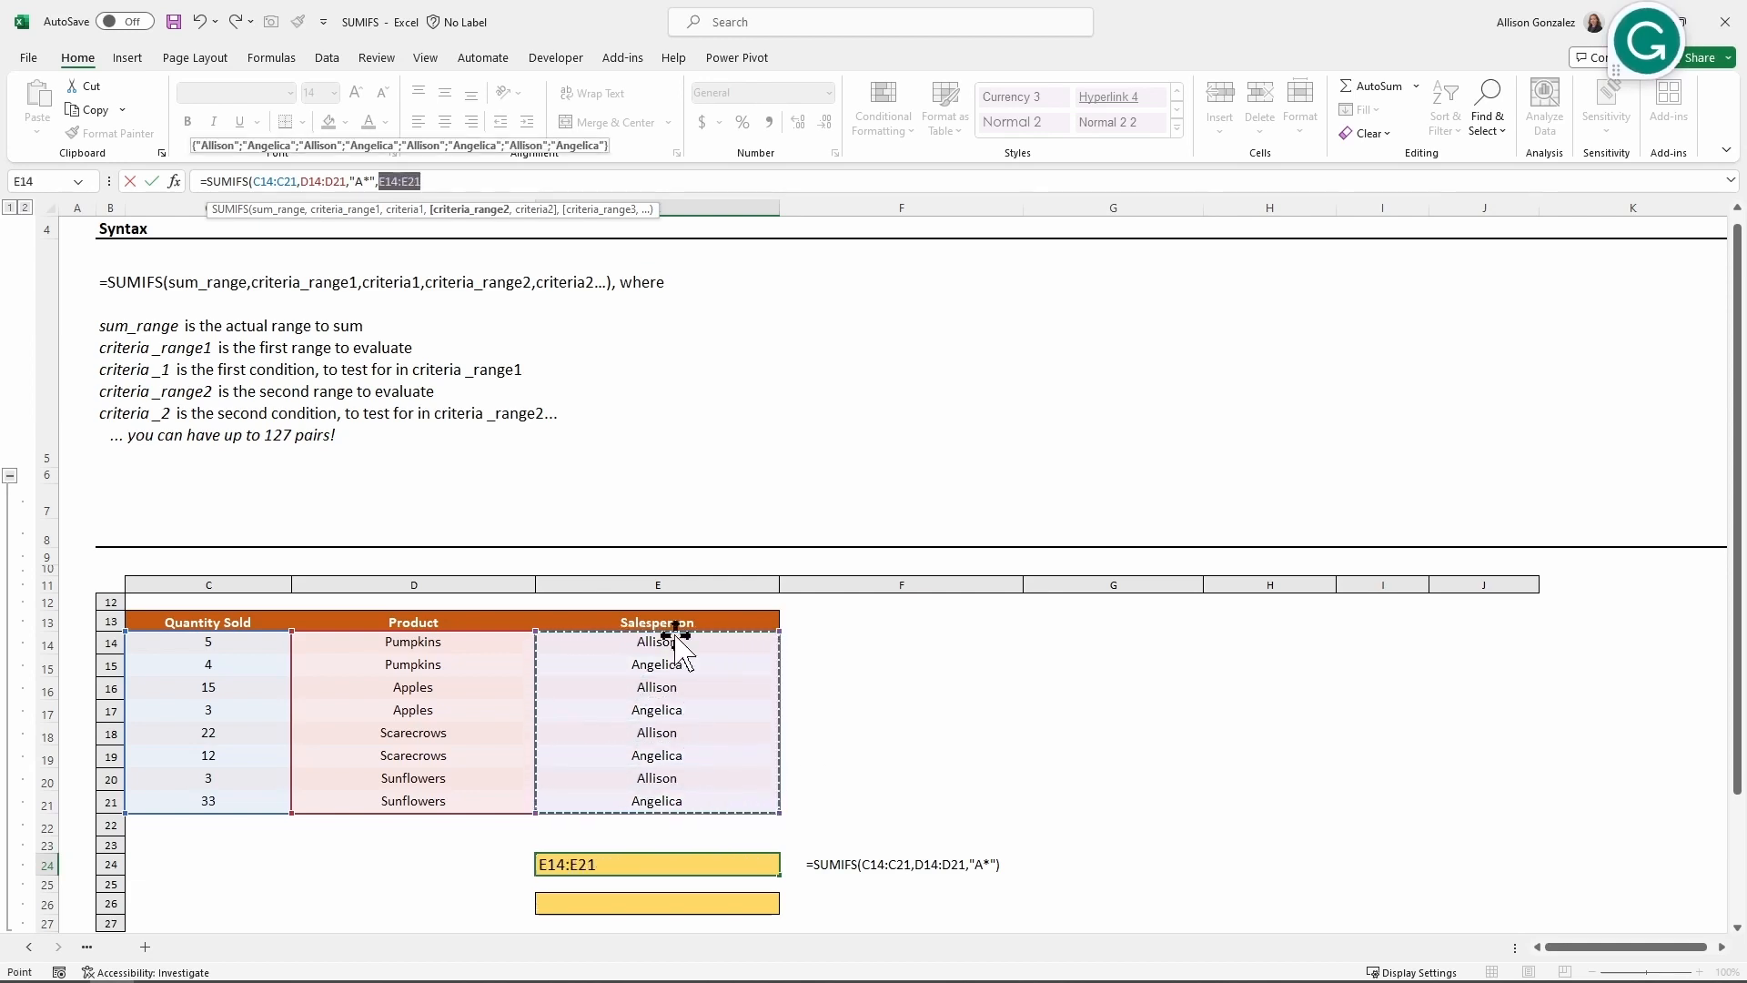
pyautogui.click(475, 178)
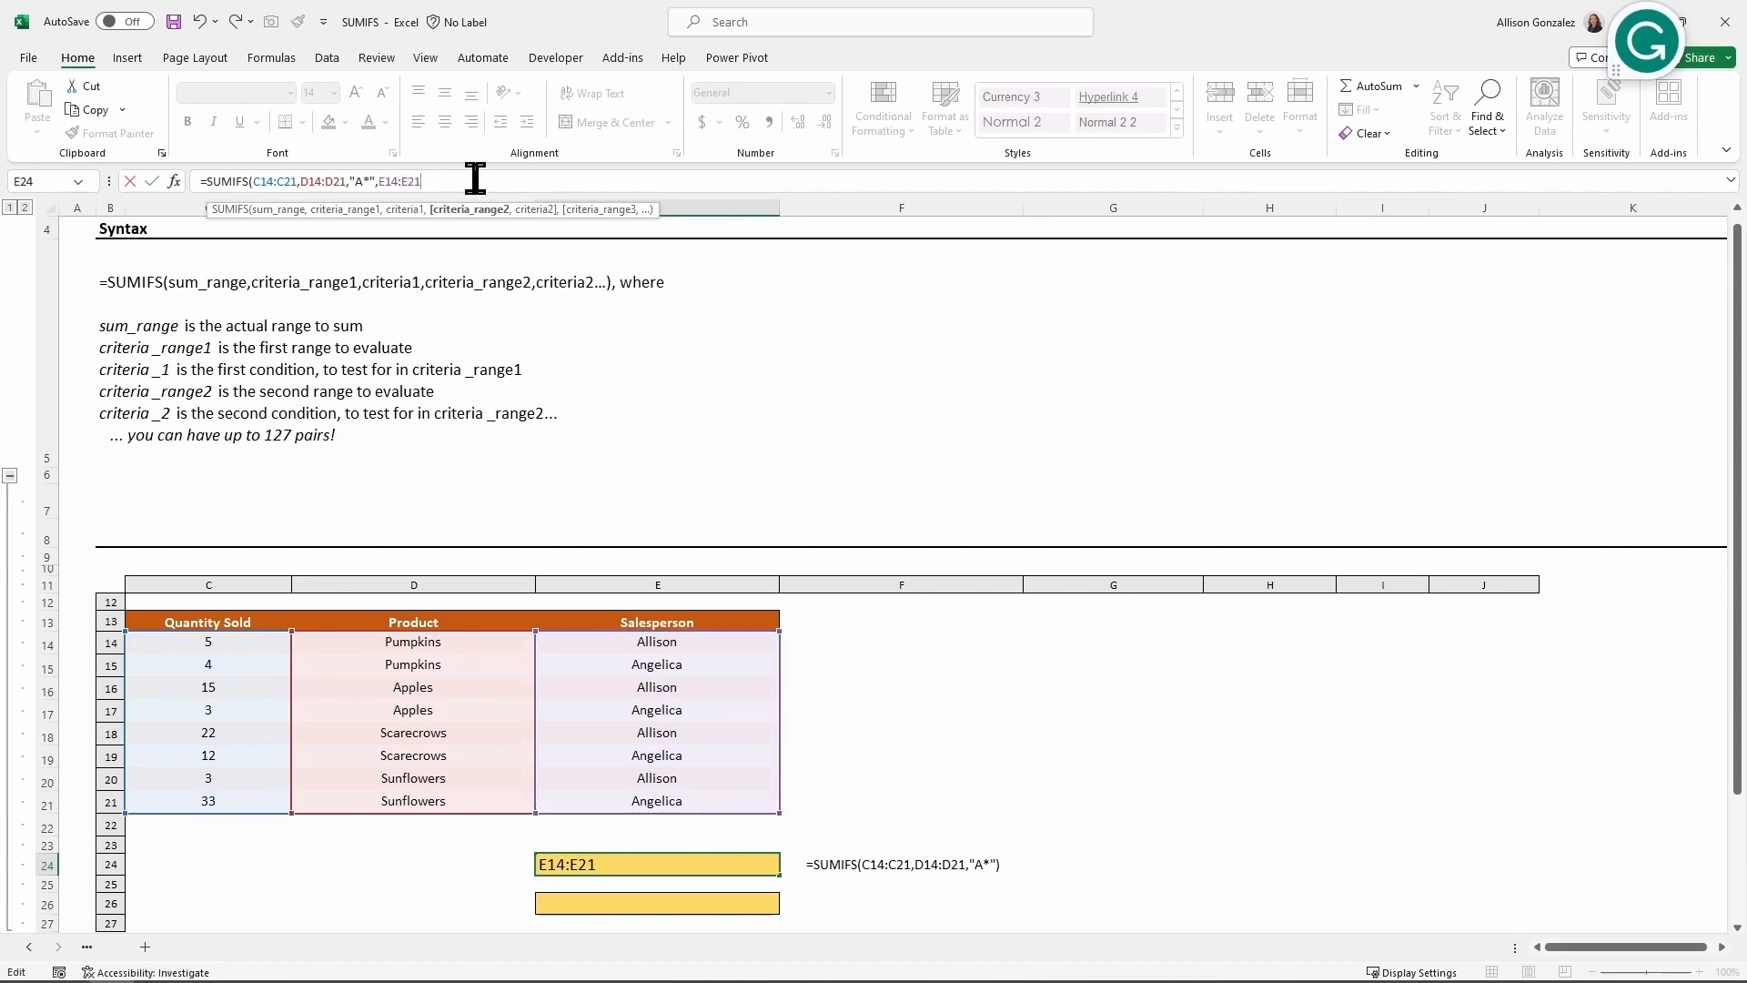
pyautogui.write(',')
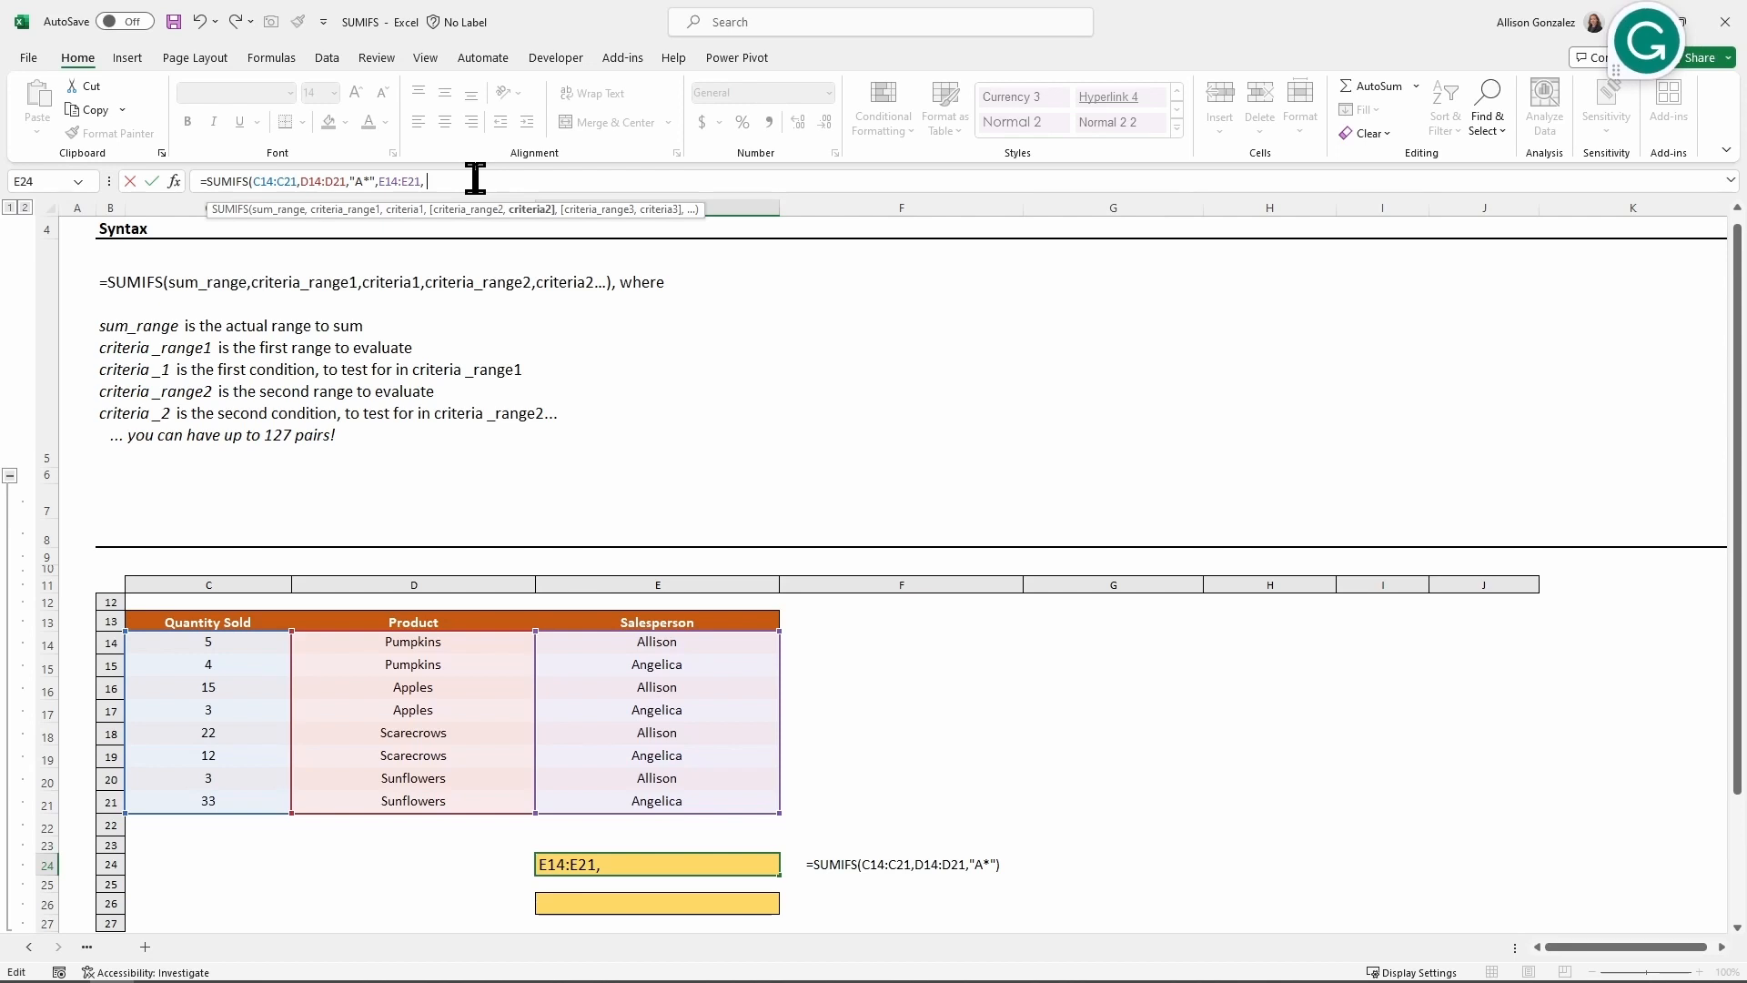
pyautogui.write('"Angelica")')
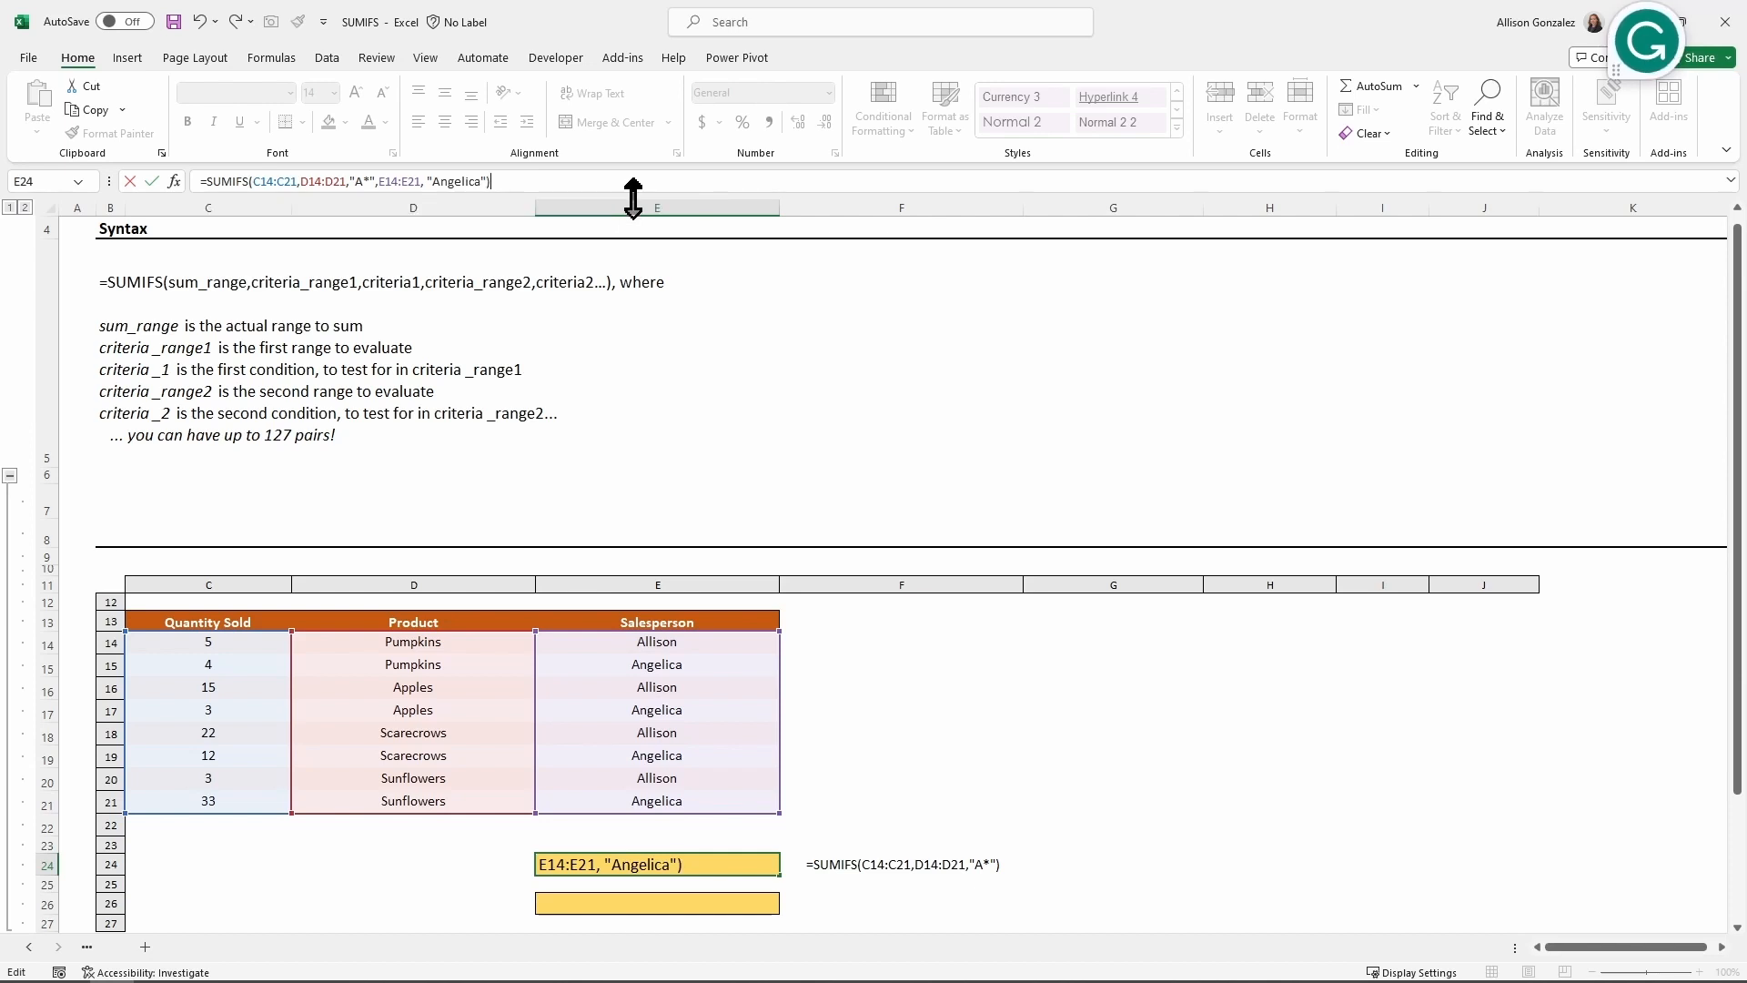
pyautogui.press('Return')
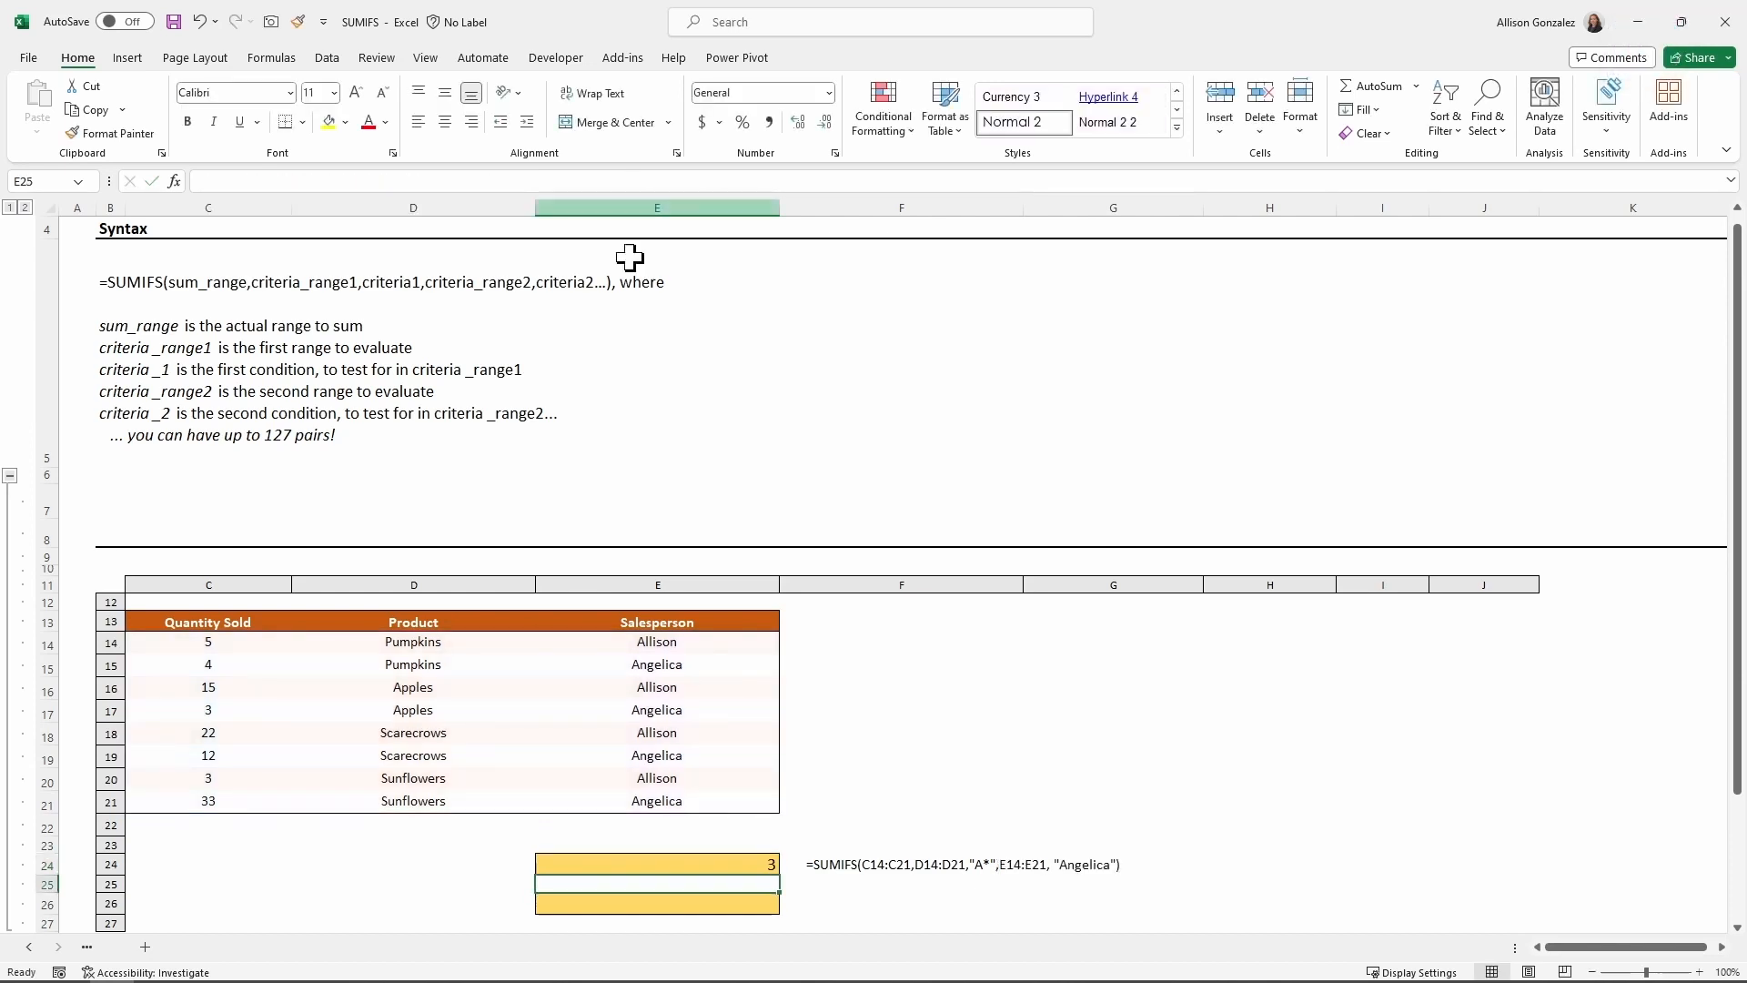
pyautogui.click(682, 714)
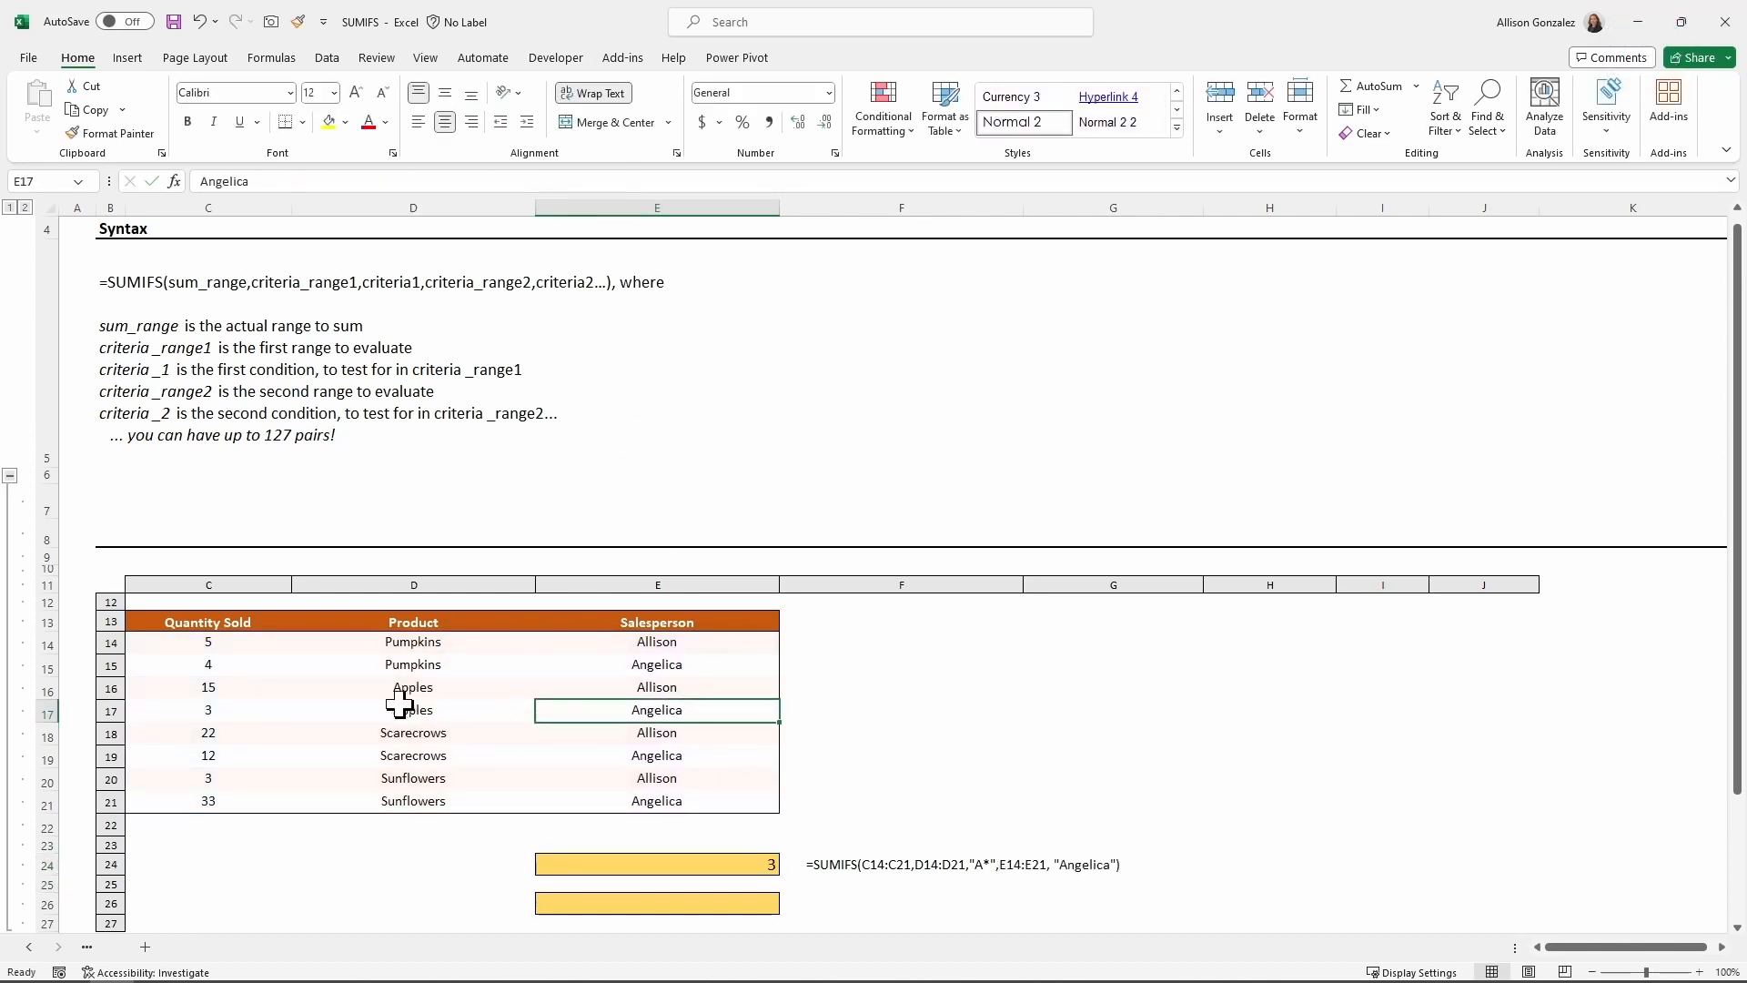
pyautogui.click(252, 715)
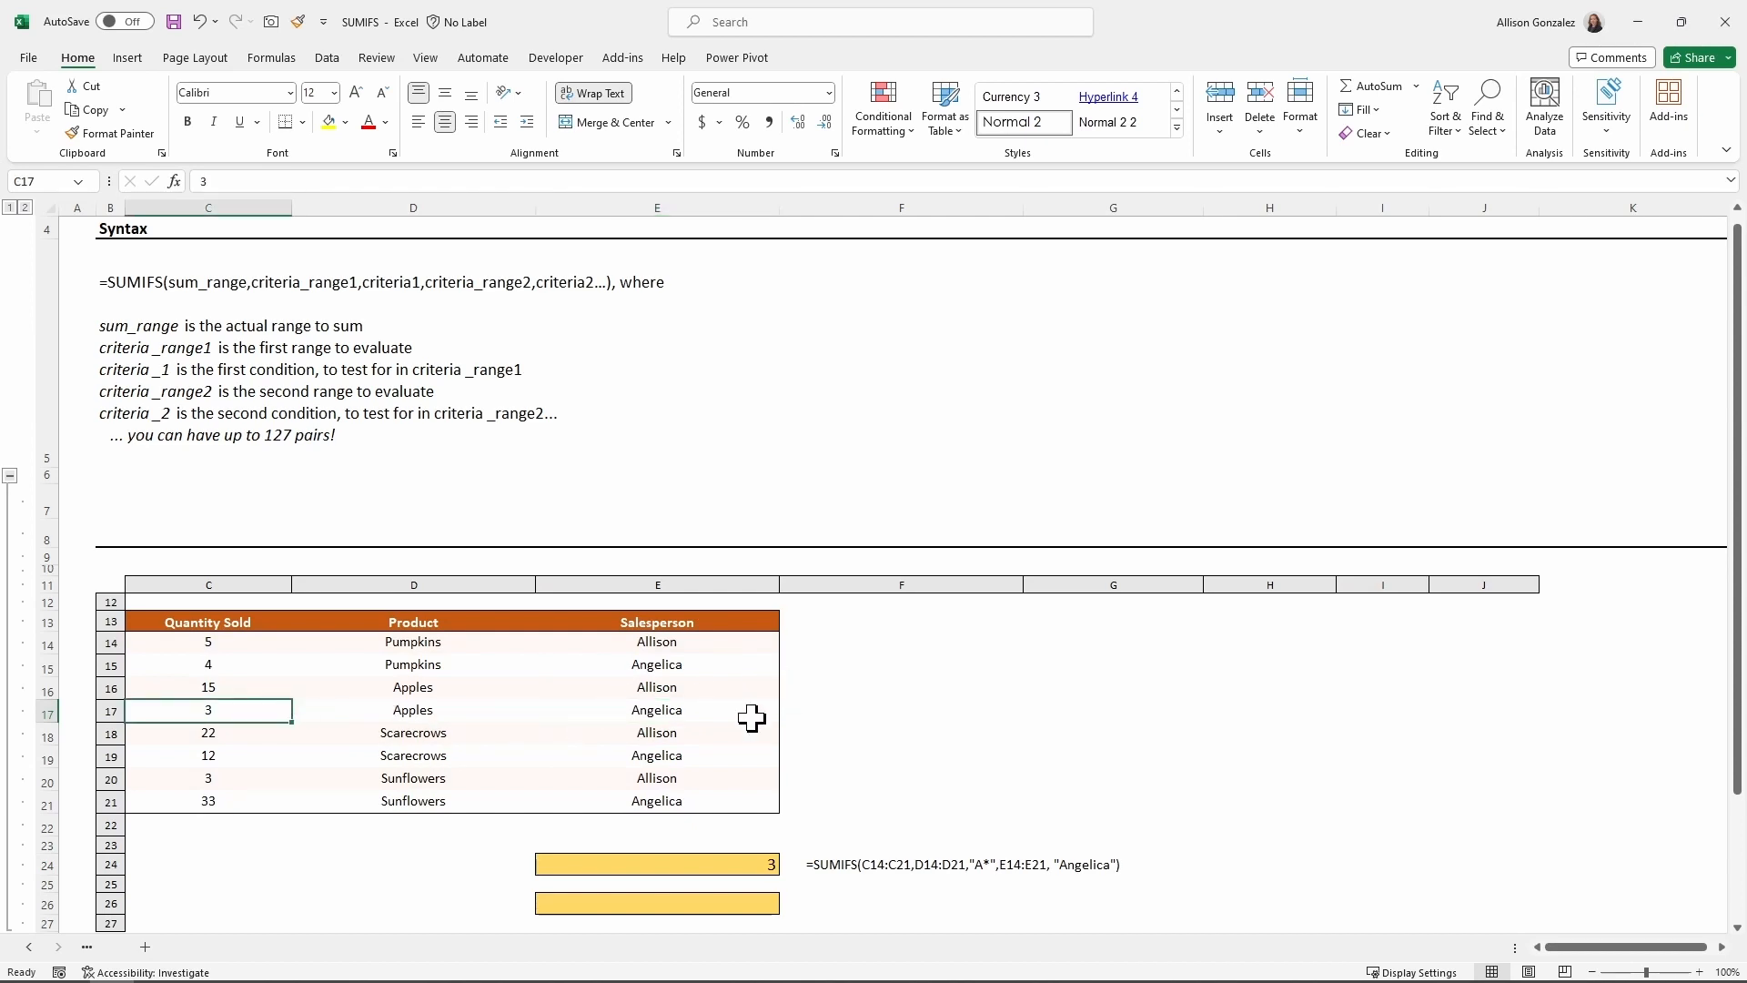
# - Change the product criterion in the E24 formula to "P*" and check the matching quantity in C15
pyautogui.click(752, 865)
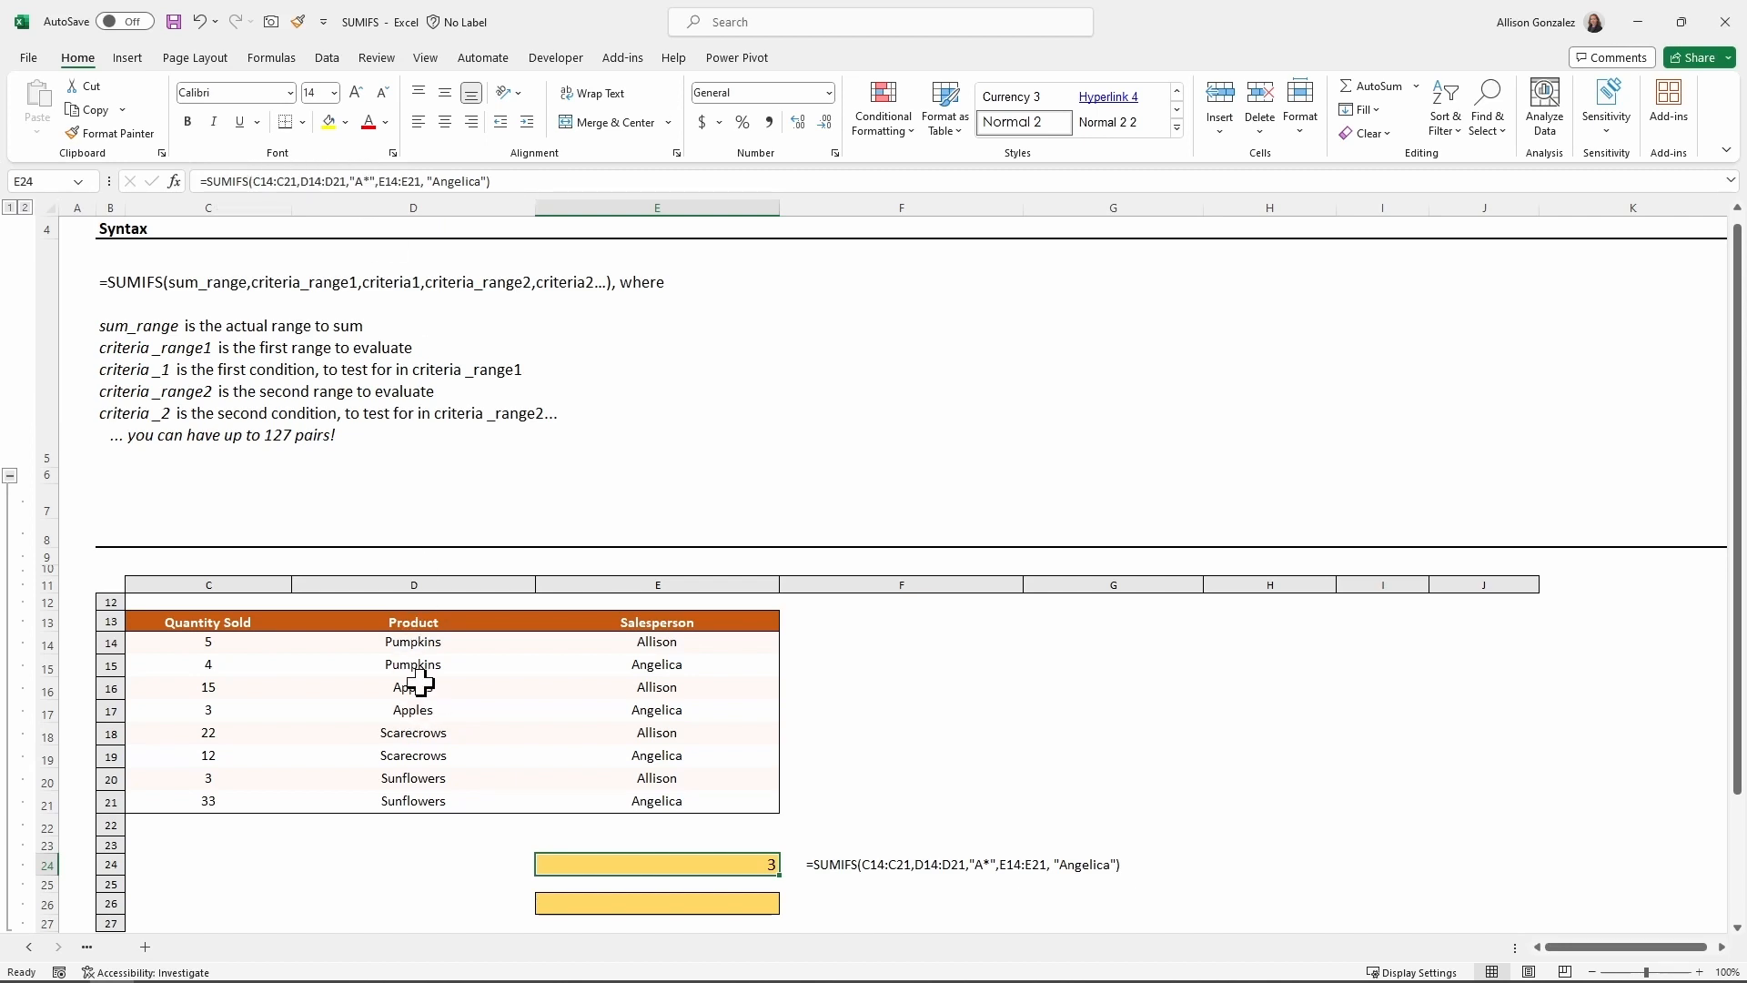
pyautogui.click(362, 181)
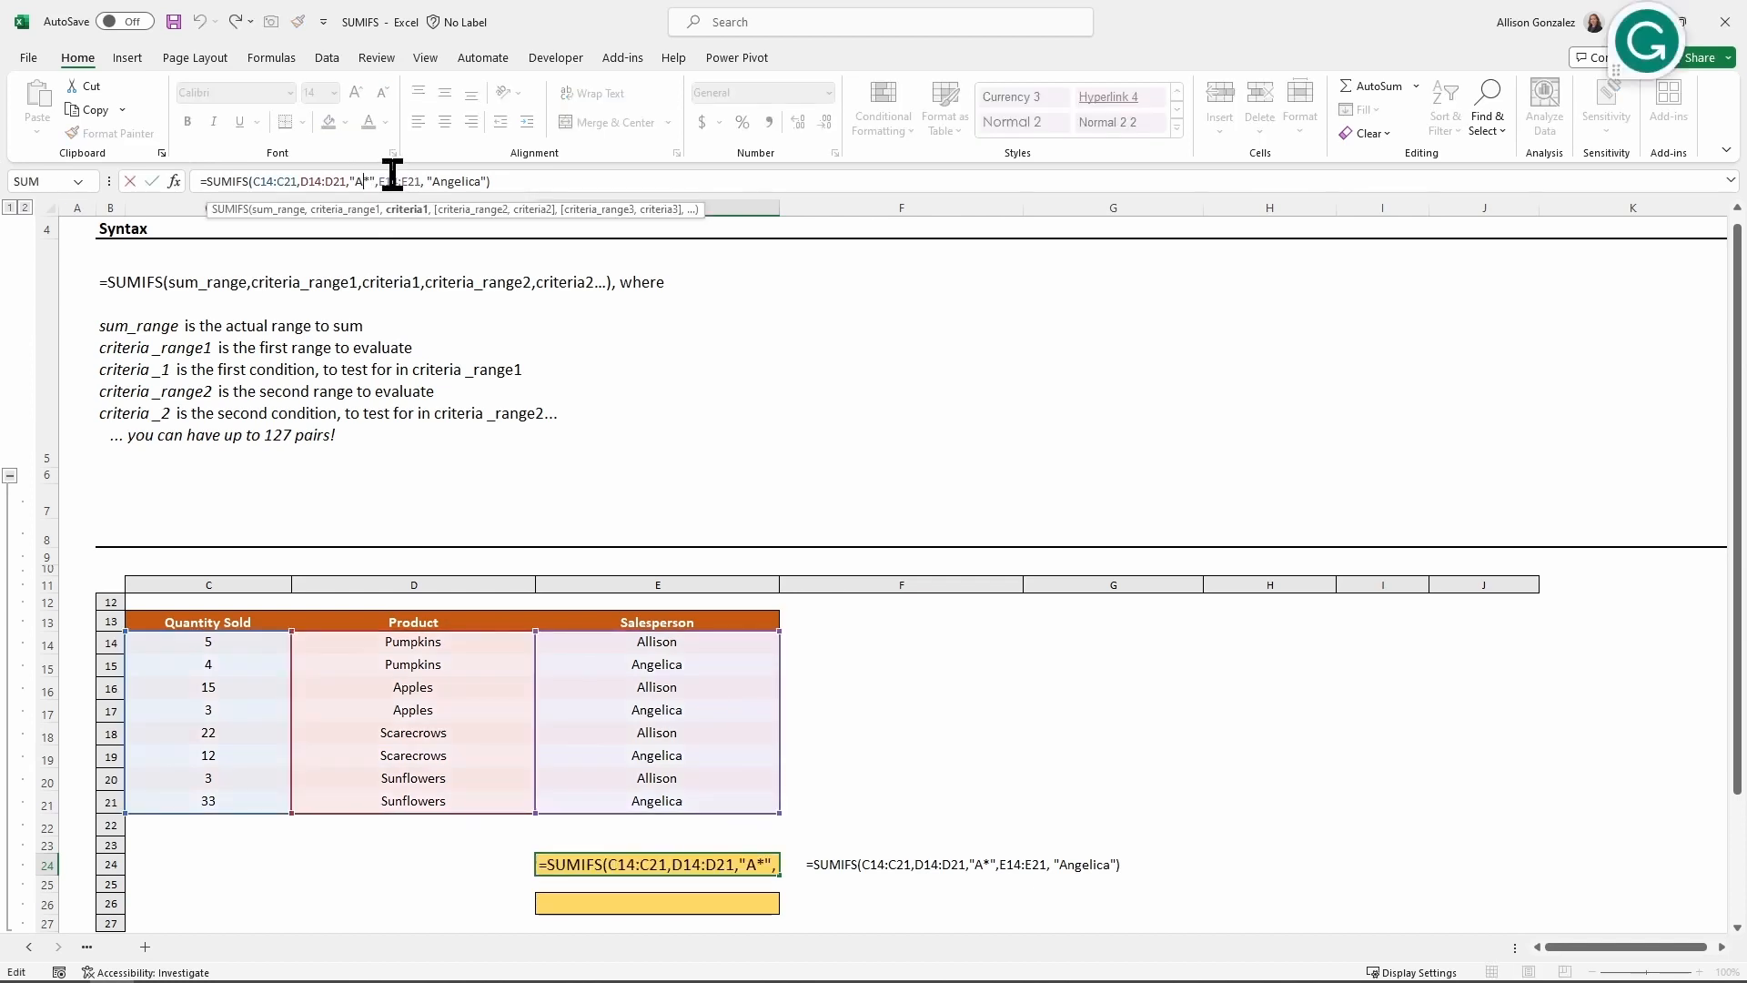
pyautogui.press('BackSpace')
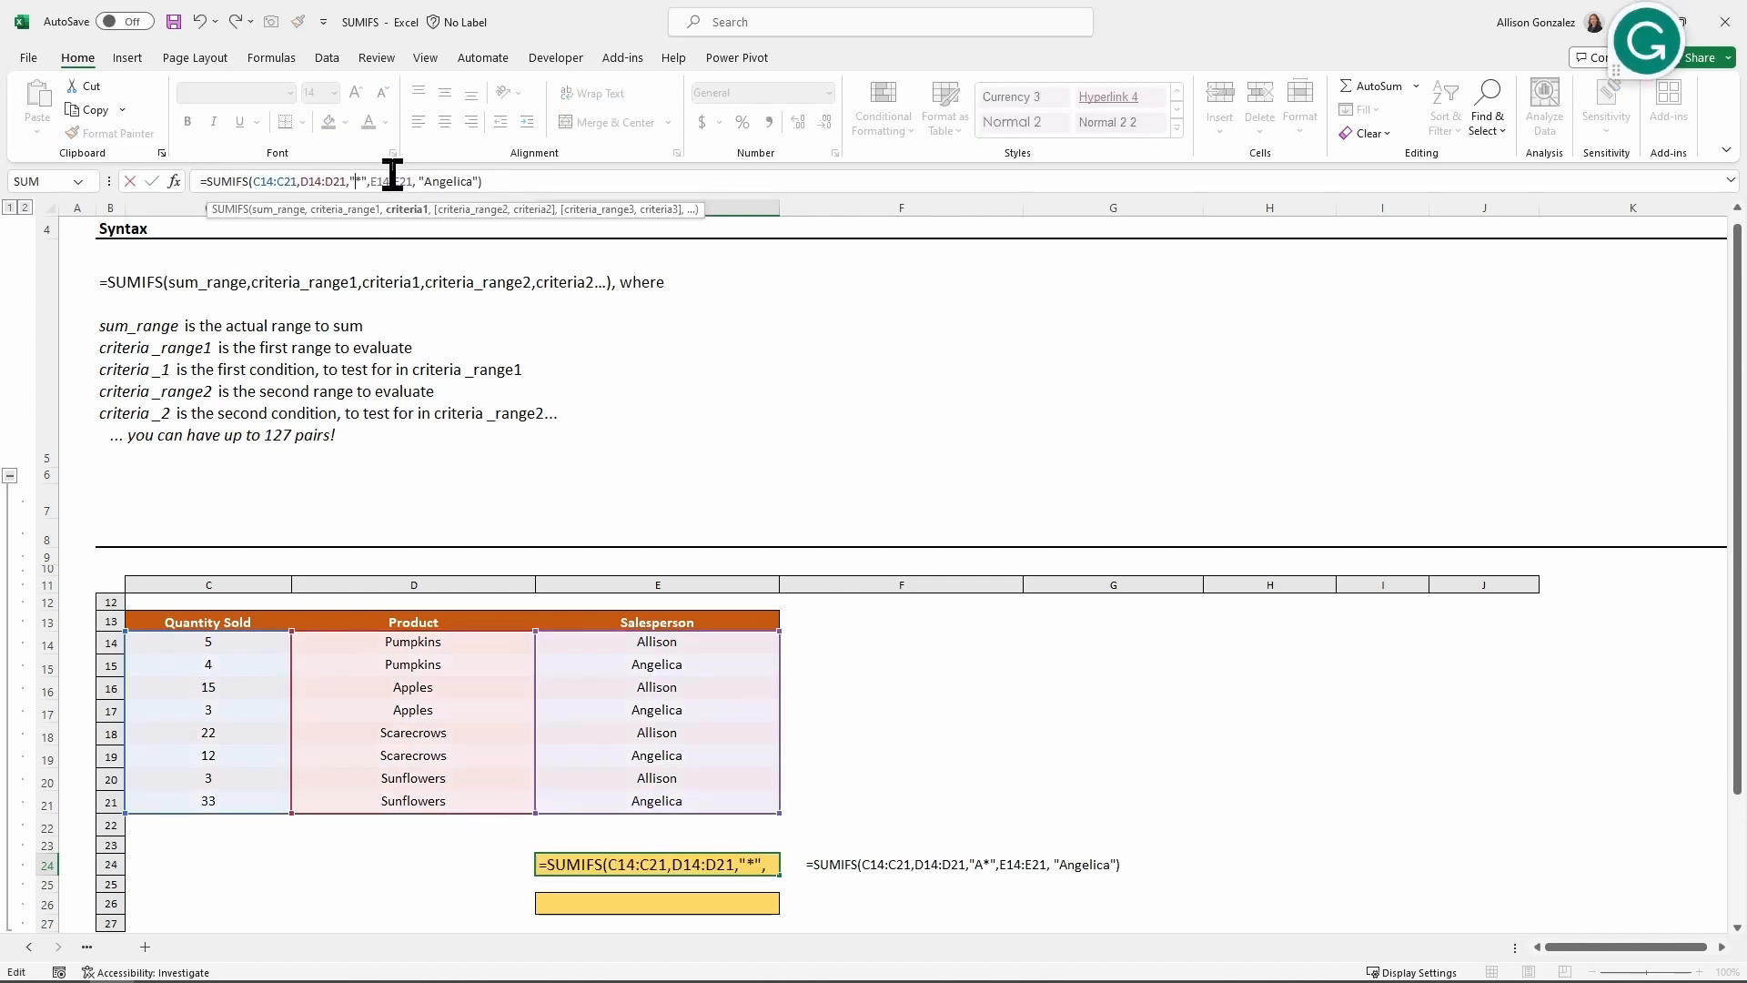
pyautogui.write('p')
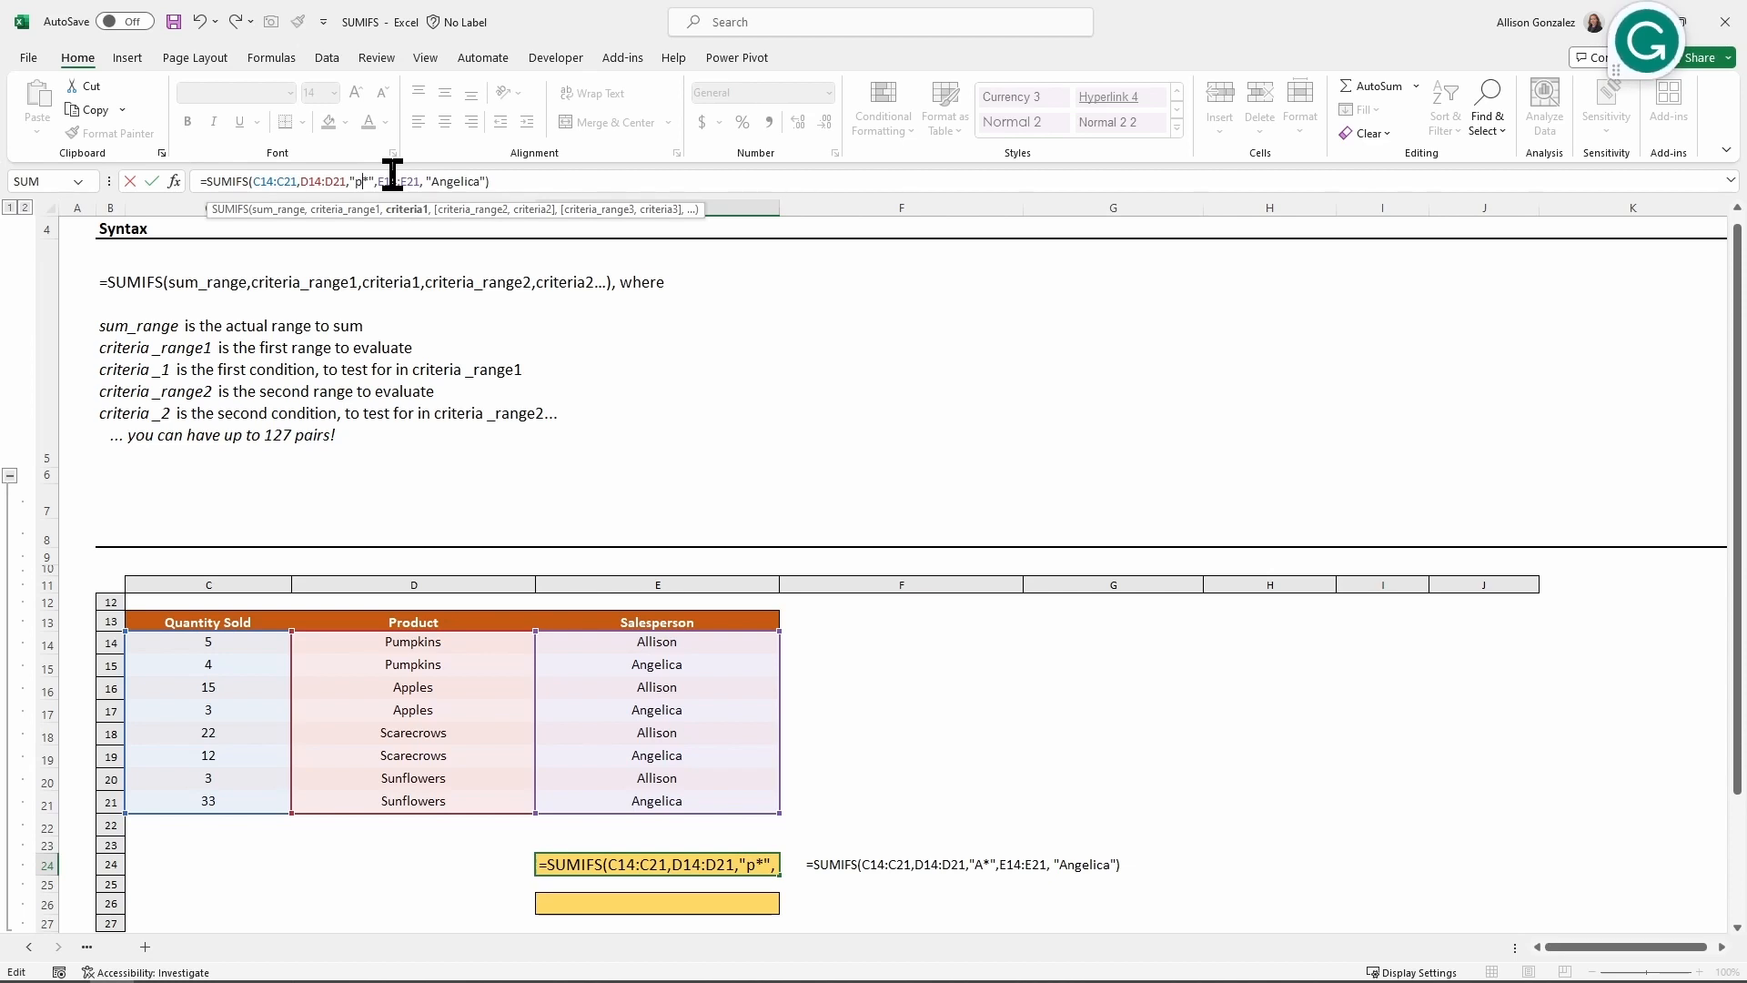
pyautogui.press('BackSpace')
pyautogui.write('P')
pyautogui.click(151, 181)
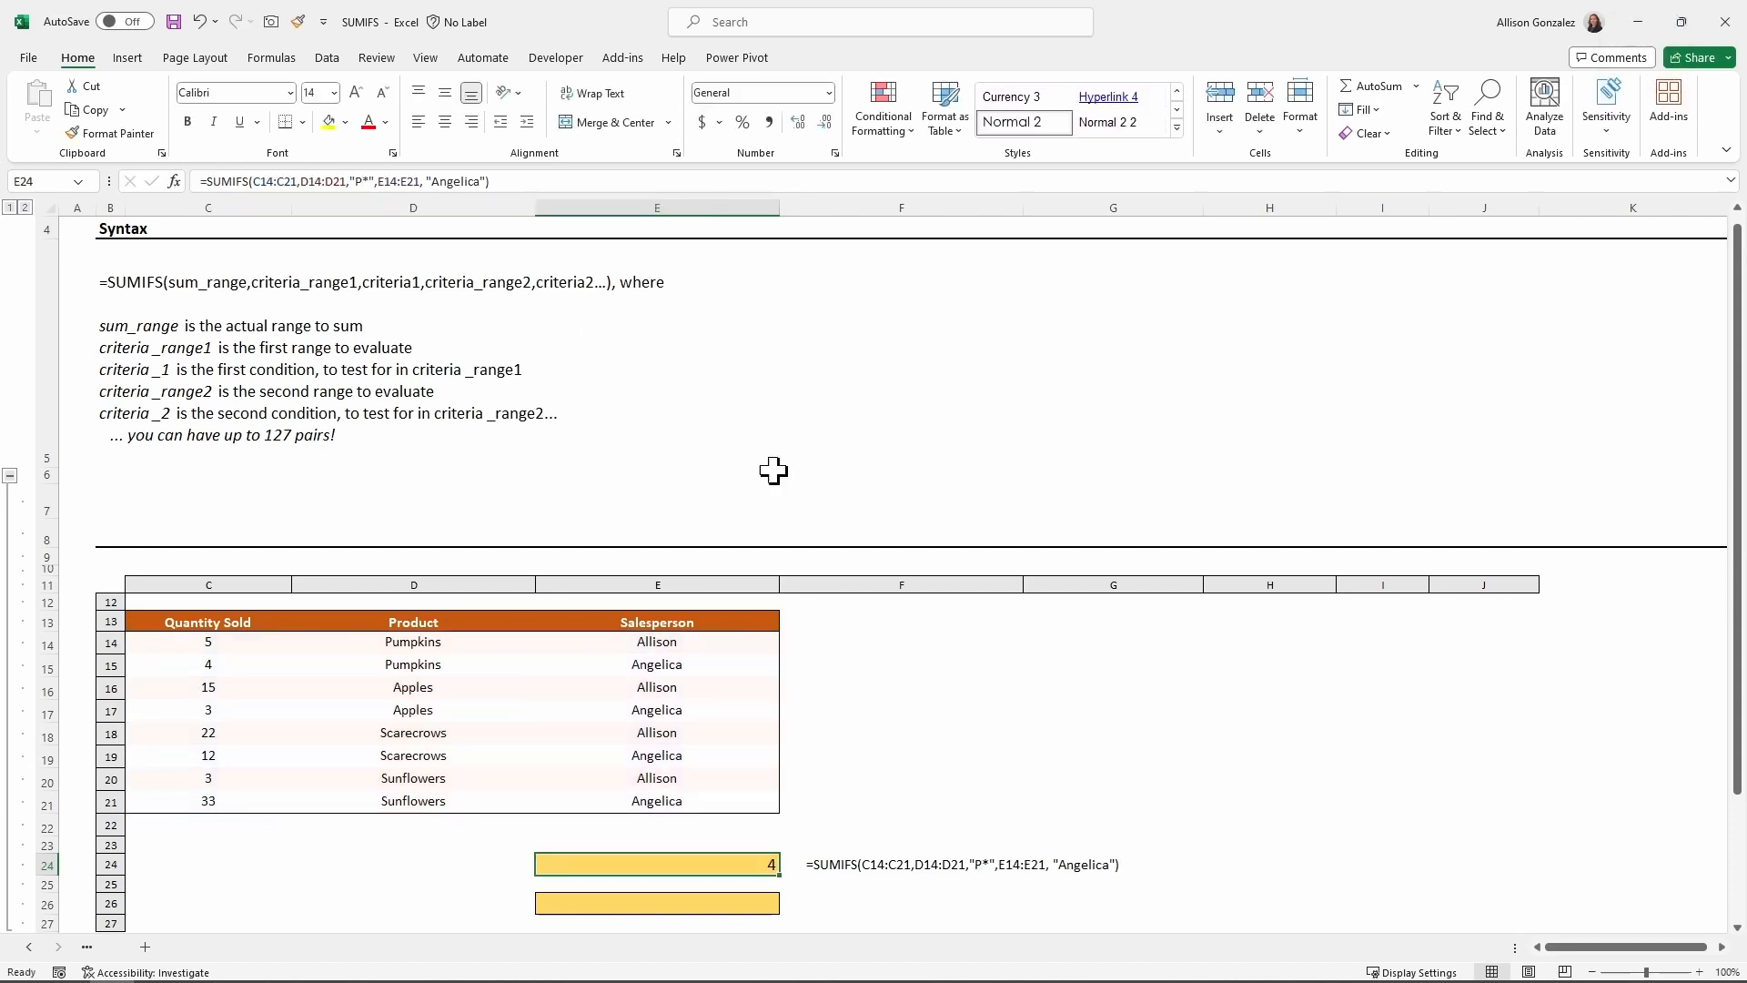
pyautogui.click(212, 664)
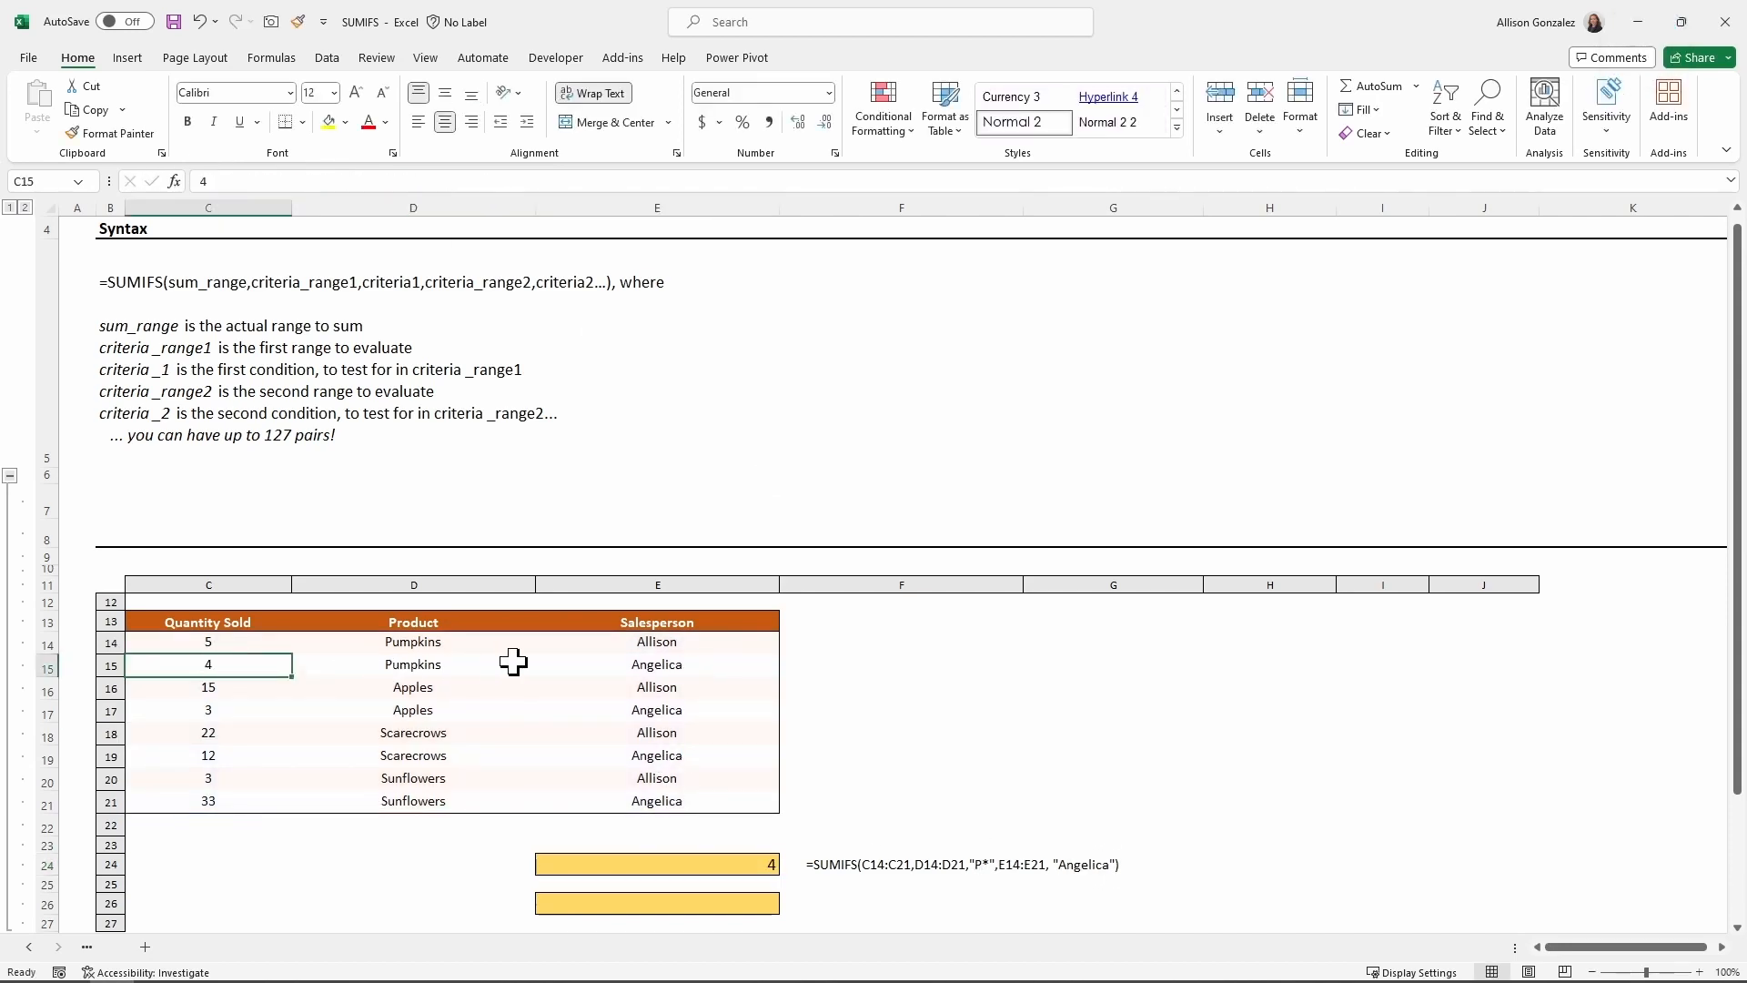
# - Change the salesperson criterion in the E24 formula to the name shown in E14
pyautogui.click(728, 860)
pyautogui.doubleClick(462, 181)
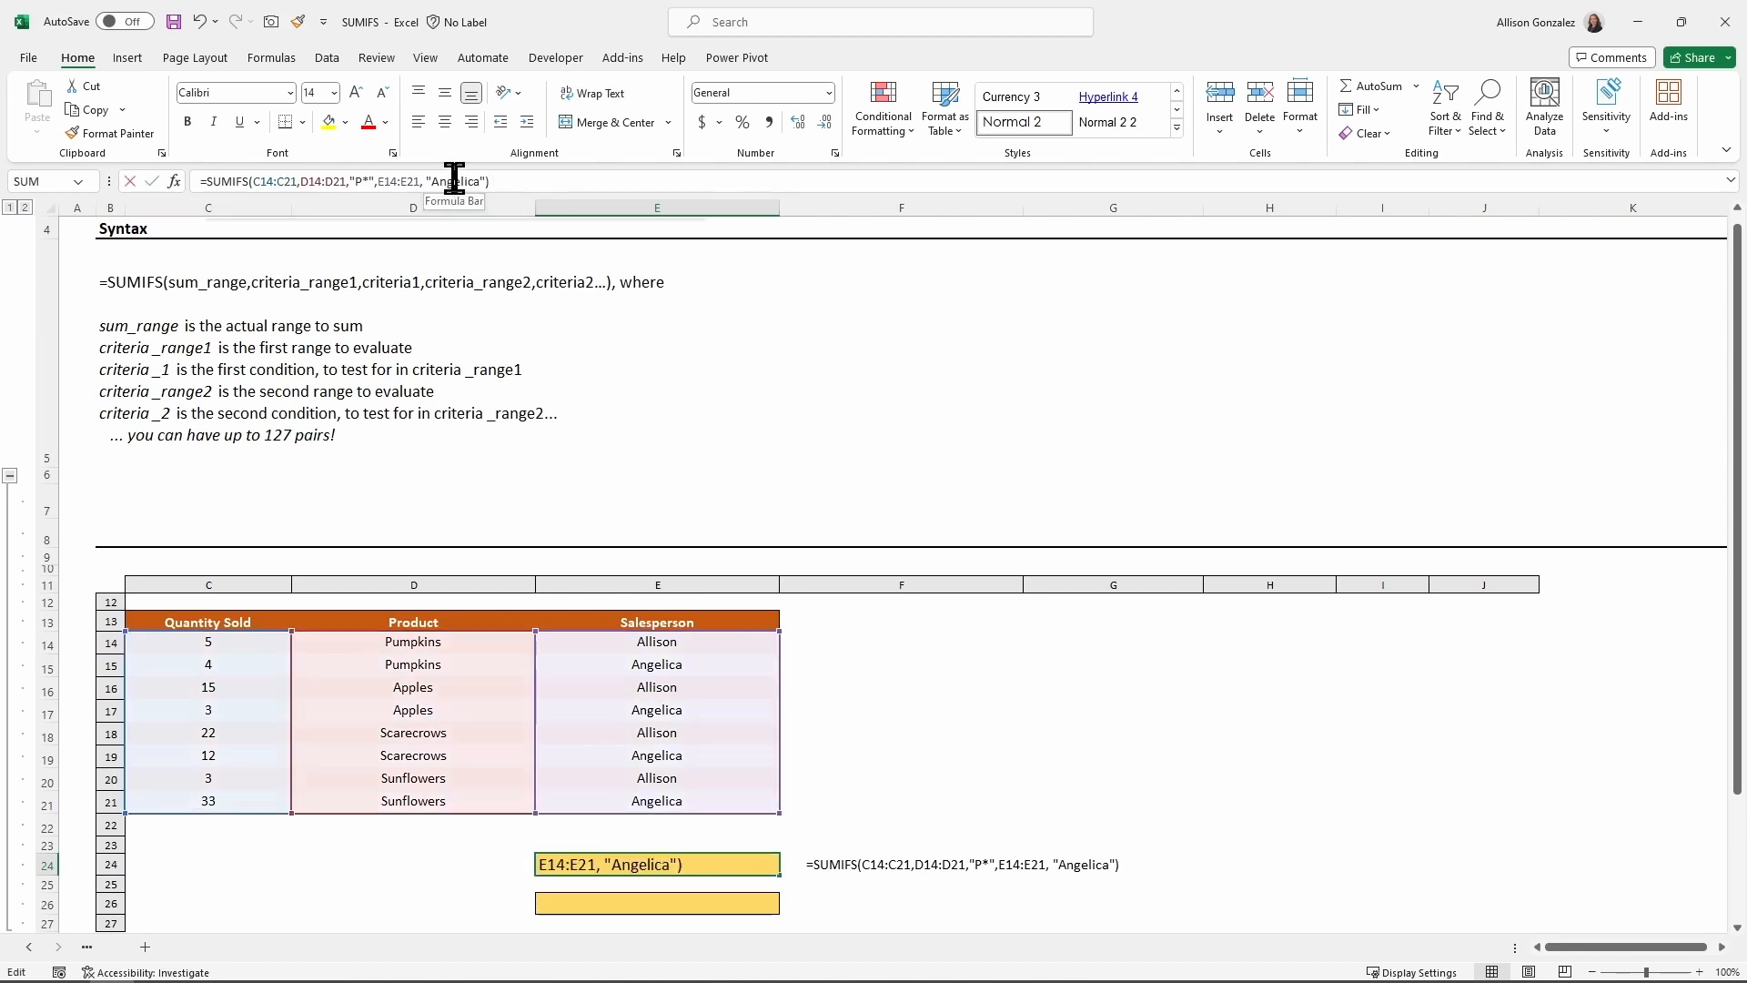
pyautogui.write('"Allison"')
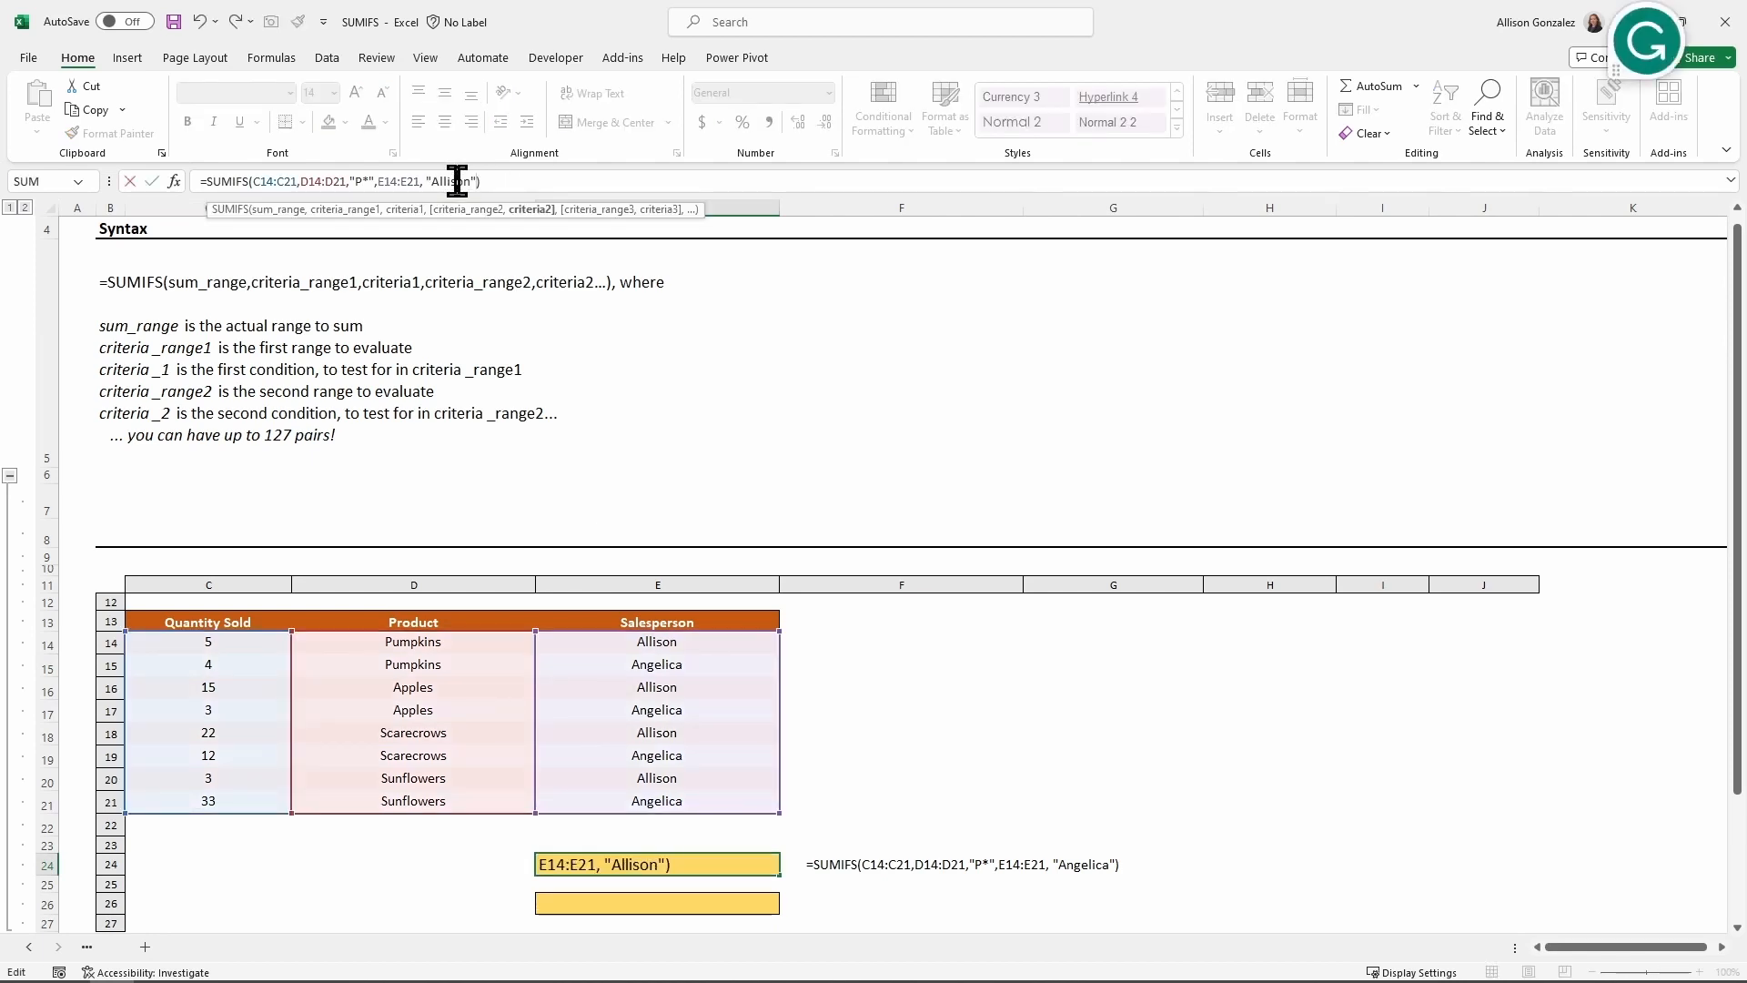
pyautogui.press('Return')
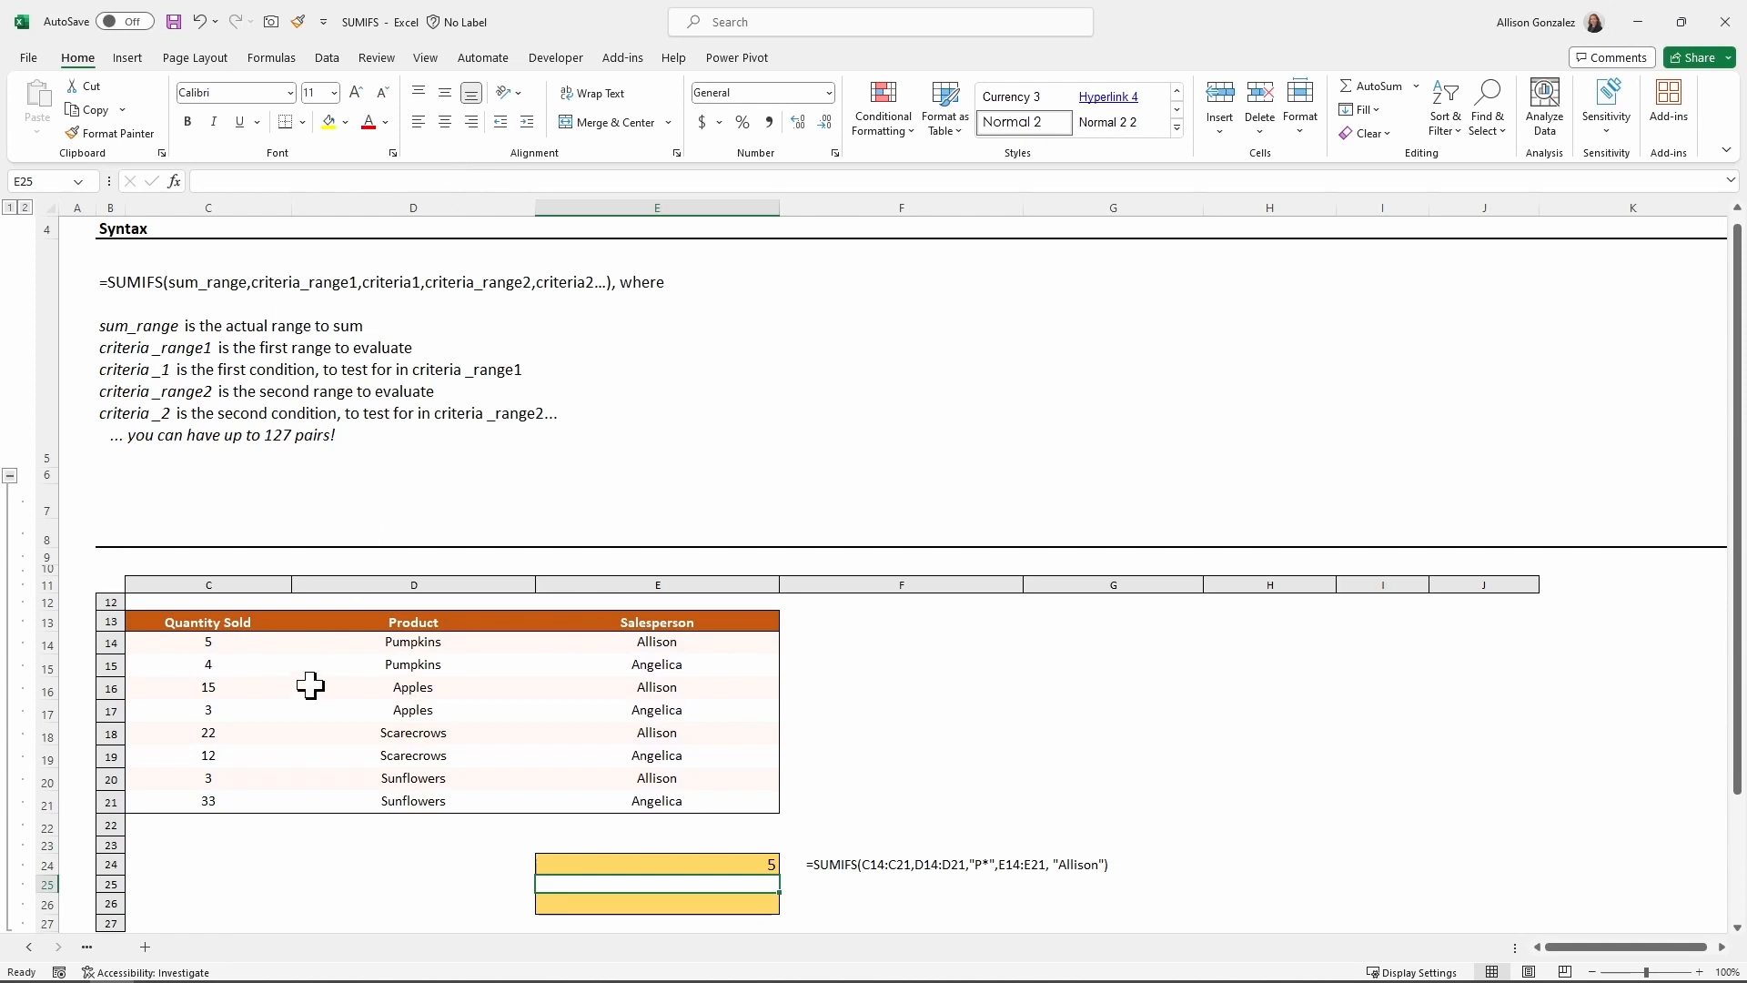
# - Change the product criterion in the E24 formula to "S*"
pyautogui.click(715, 861)
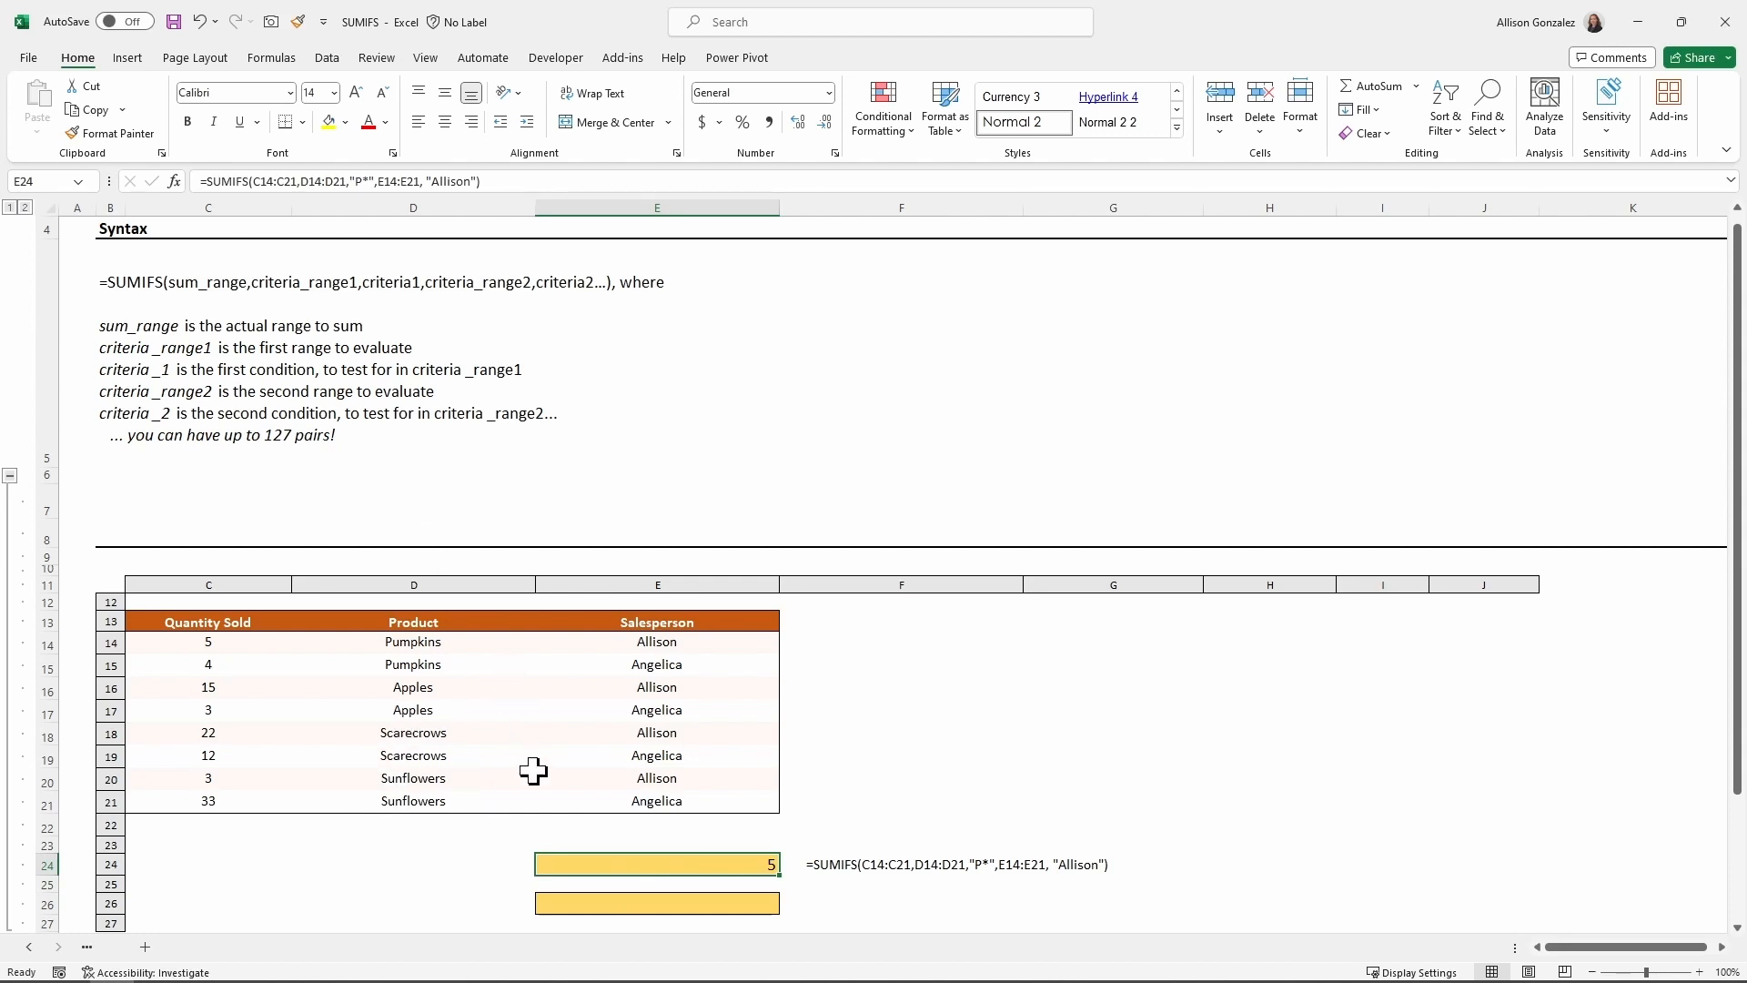
pyautogui.click(358, 177)
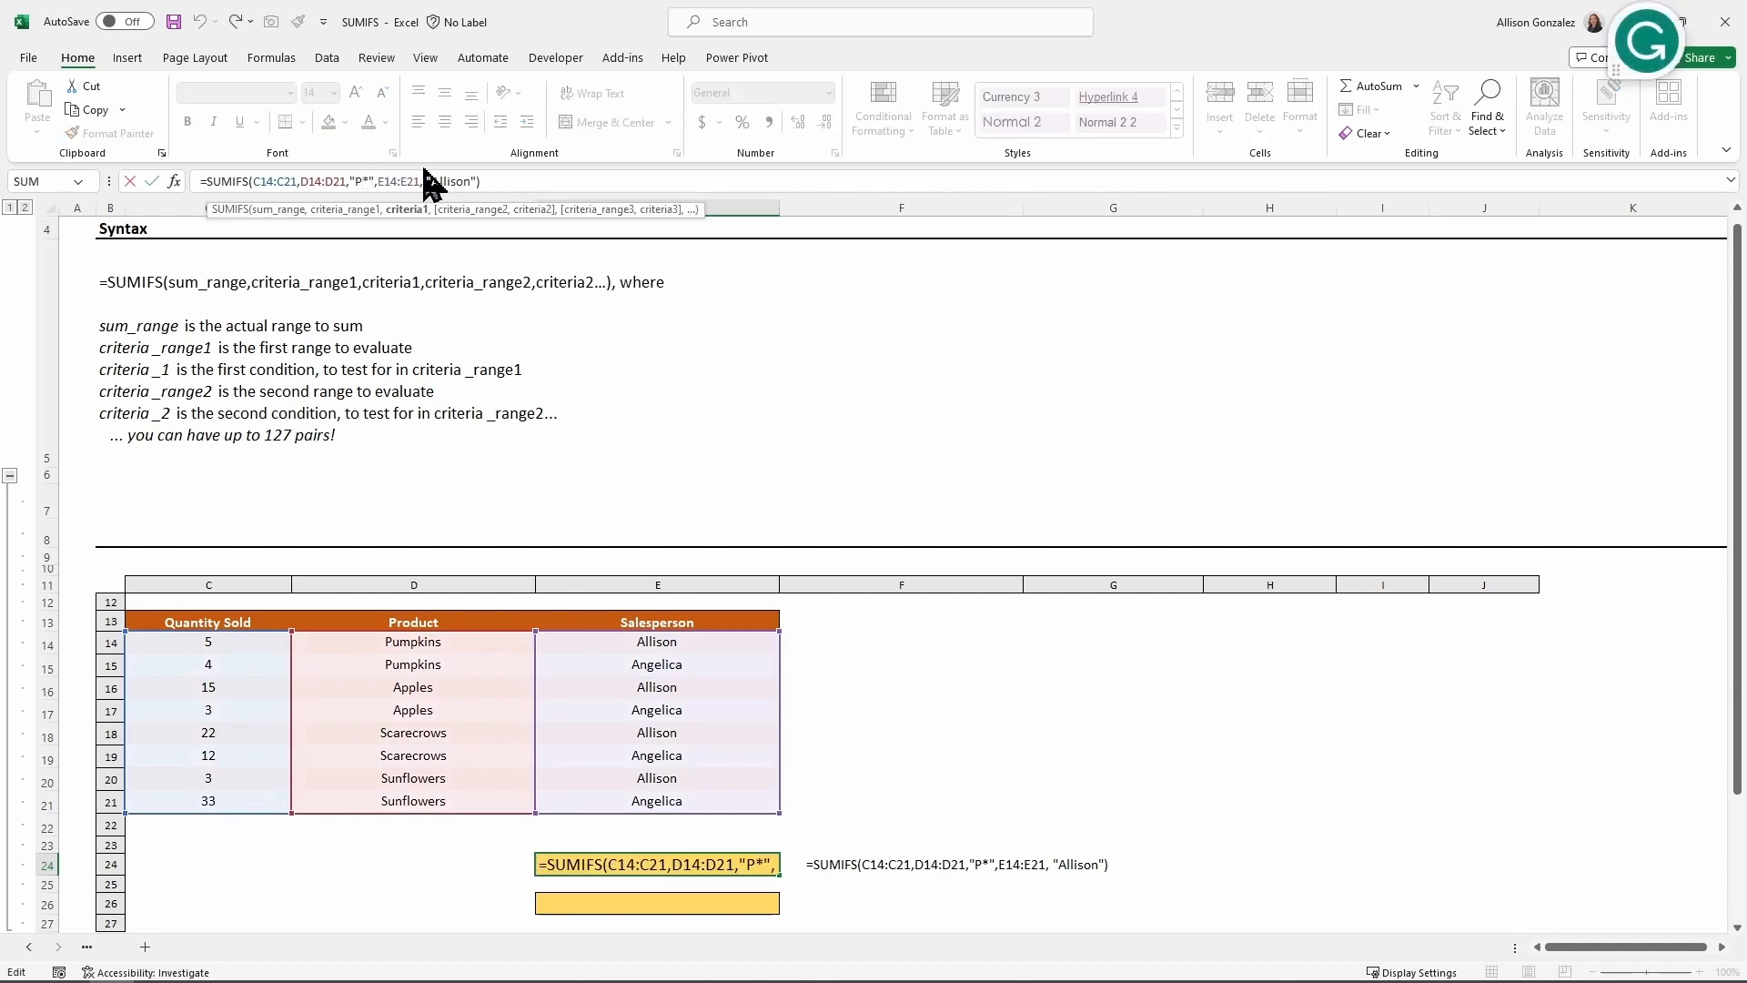
pyautogui.press('BackSpace')
pyautogui.write('S')
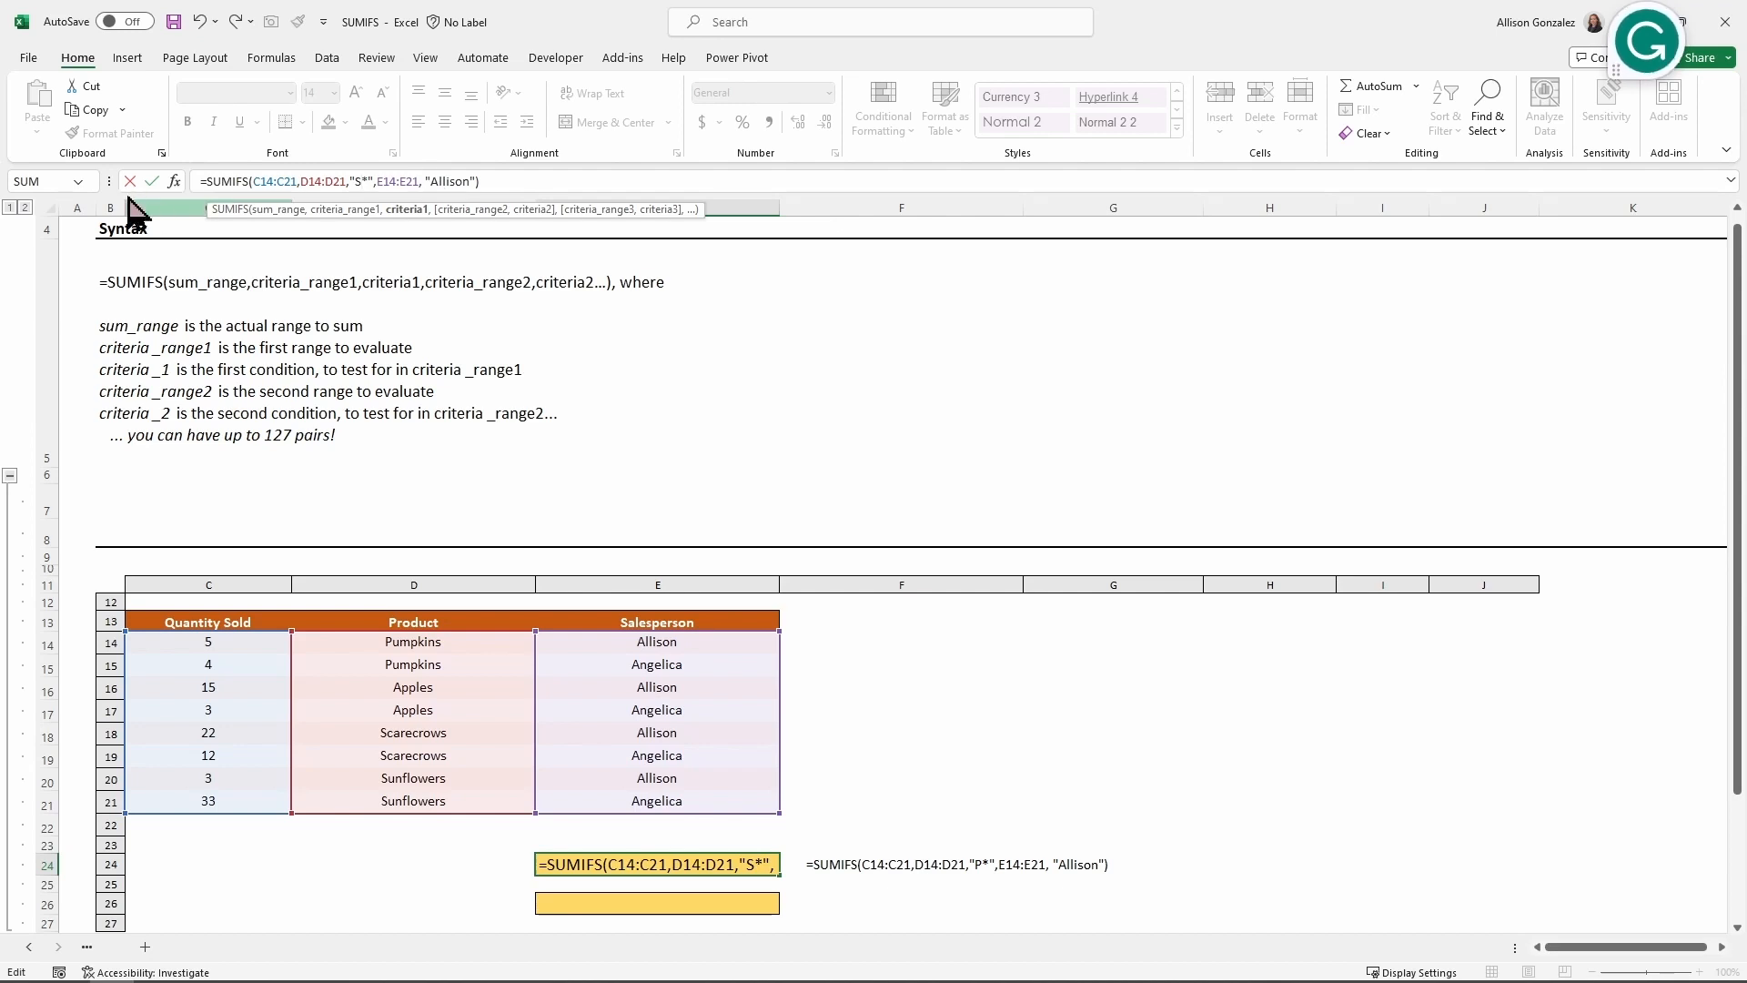
pyautogui.click(151, 181)
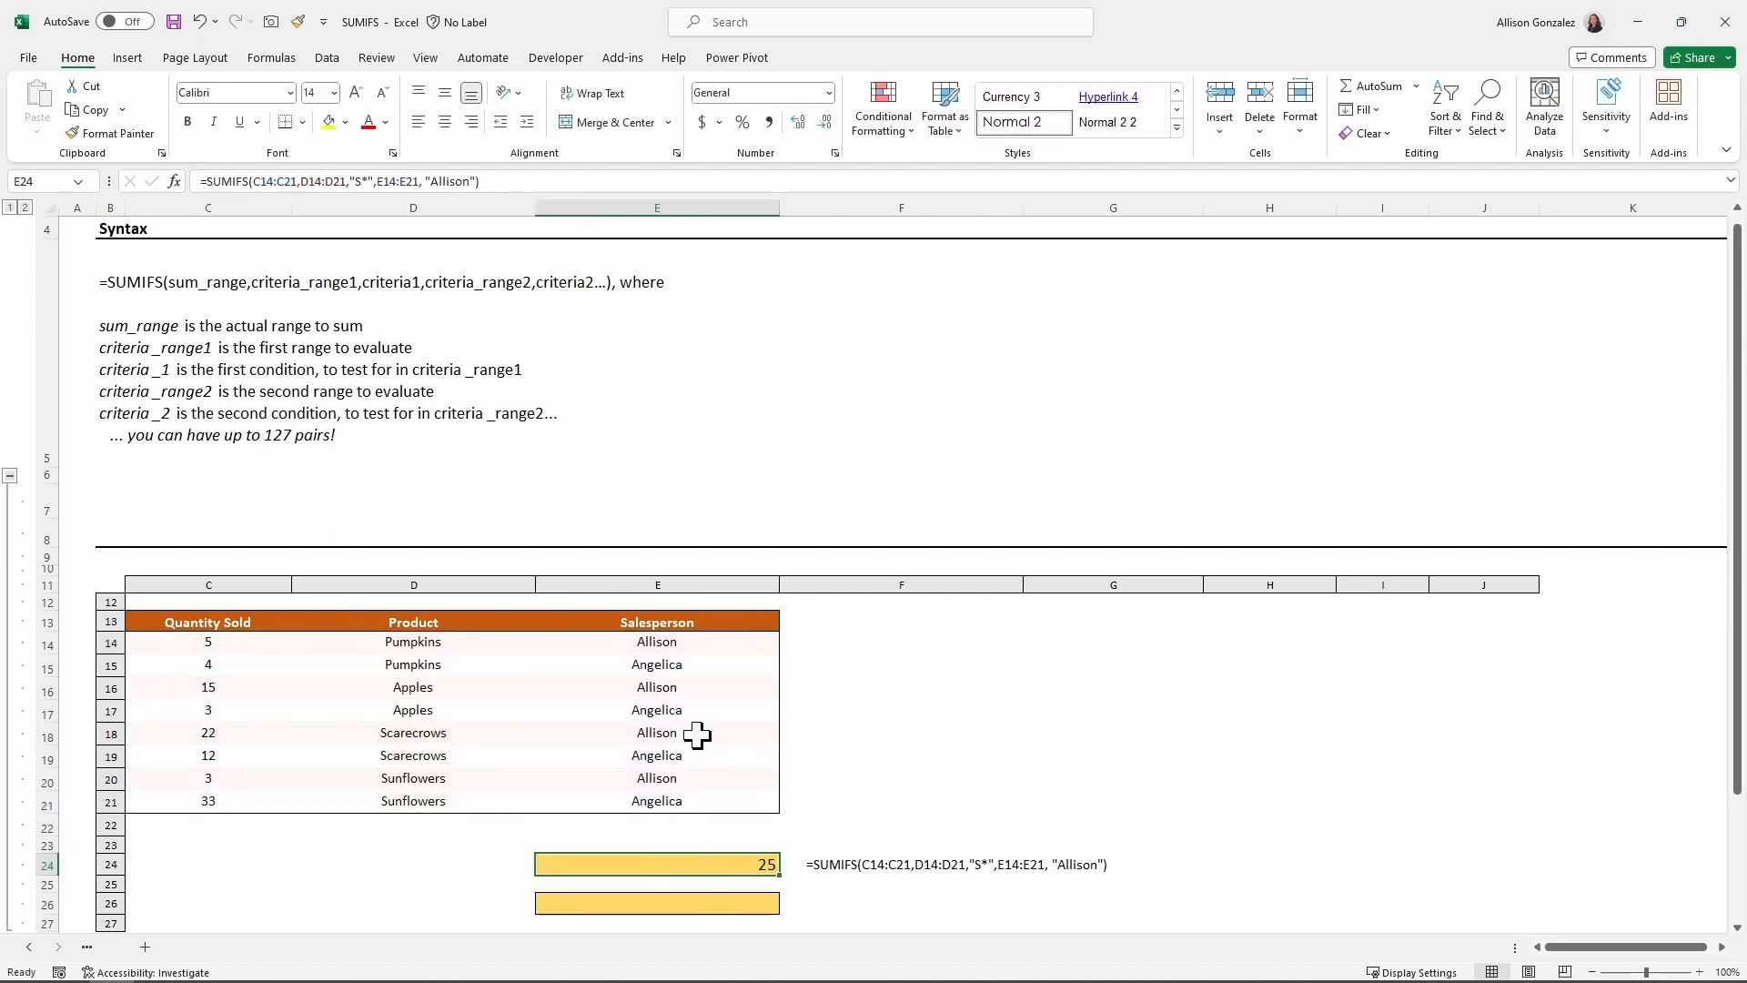
# - Check the E24 result against the matching product in D18 and the quantities in C18 and C20
pyautogui.click(455, 735)
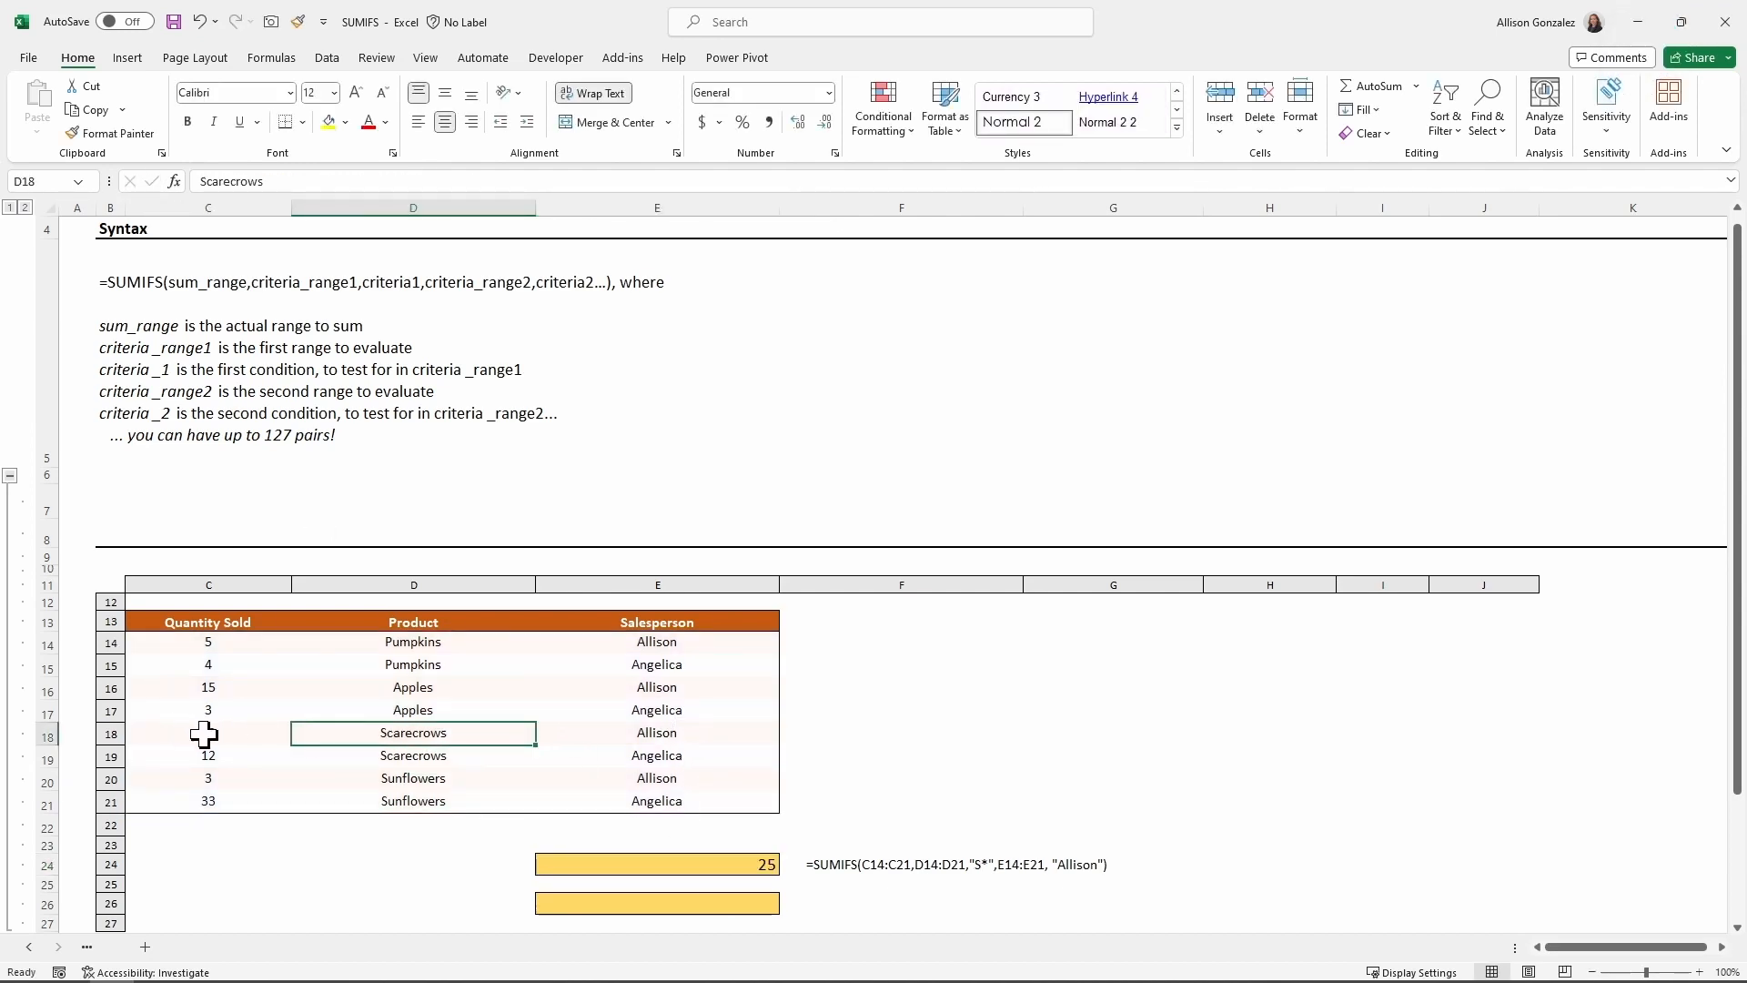
pyautogui.click(204, 735)
pyautogui.click(239, 785)
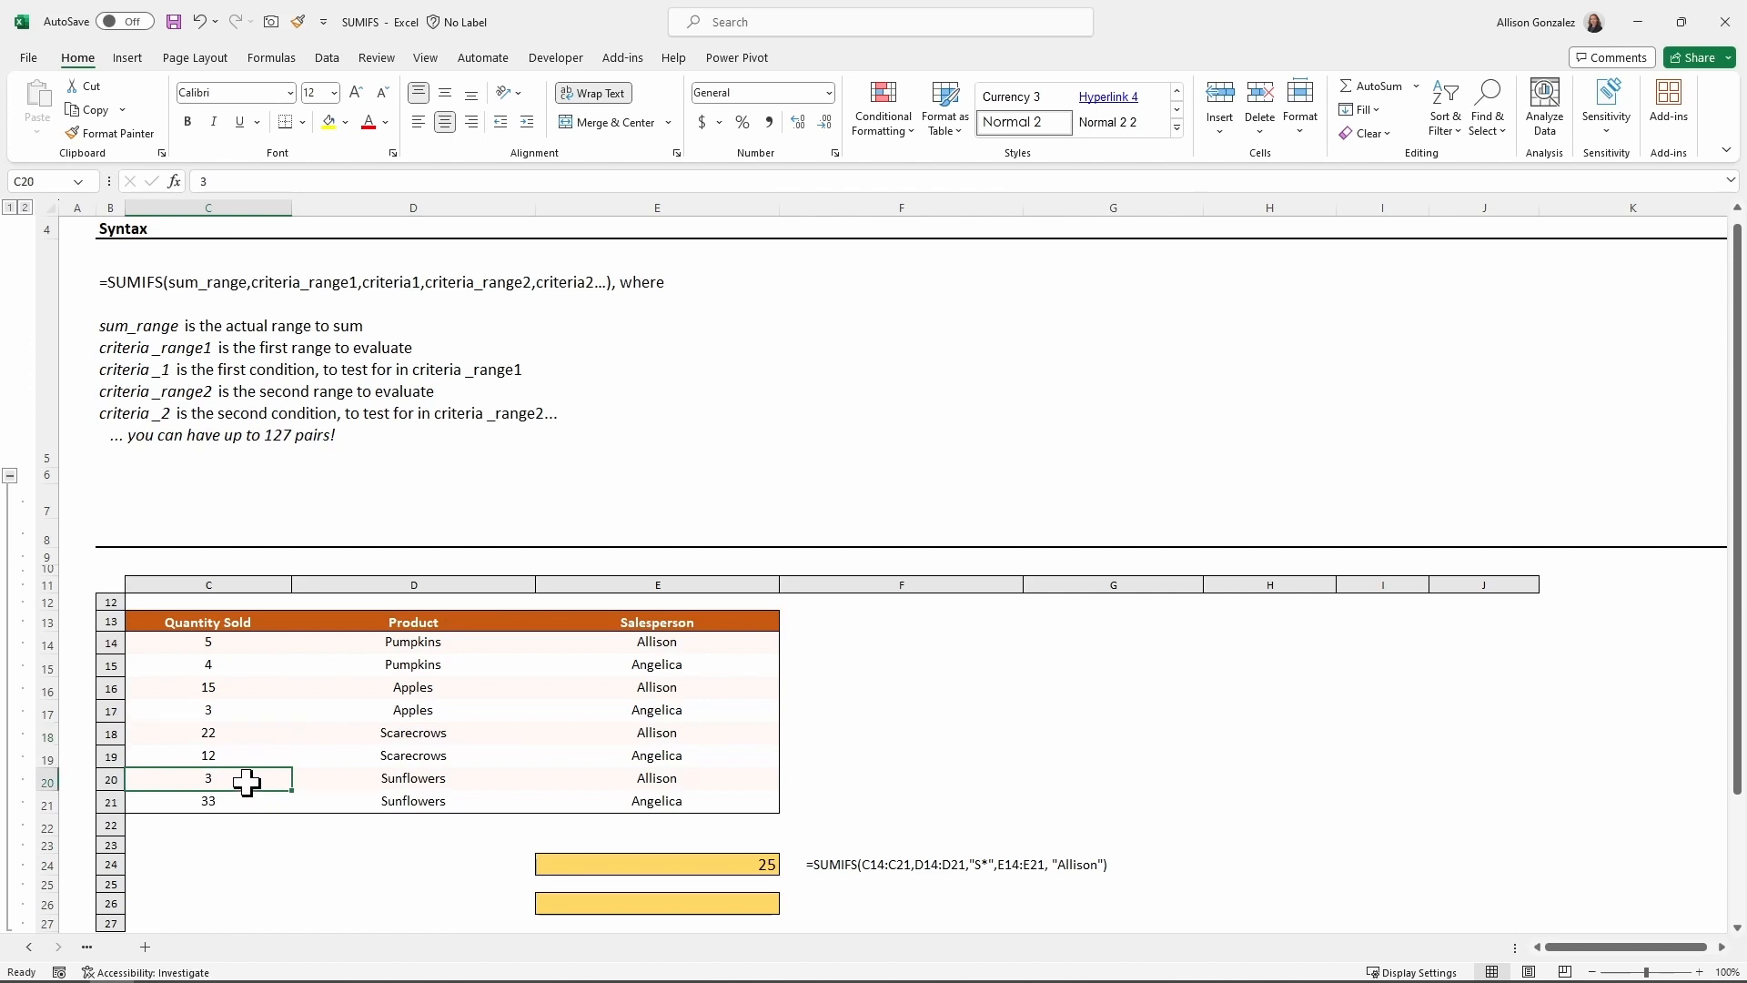
pyautogui.click(758, 872)
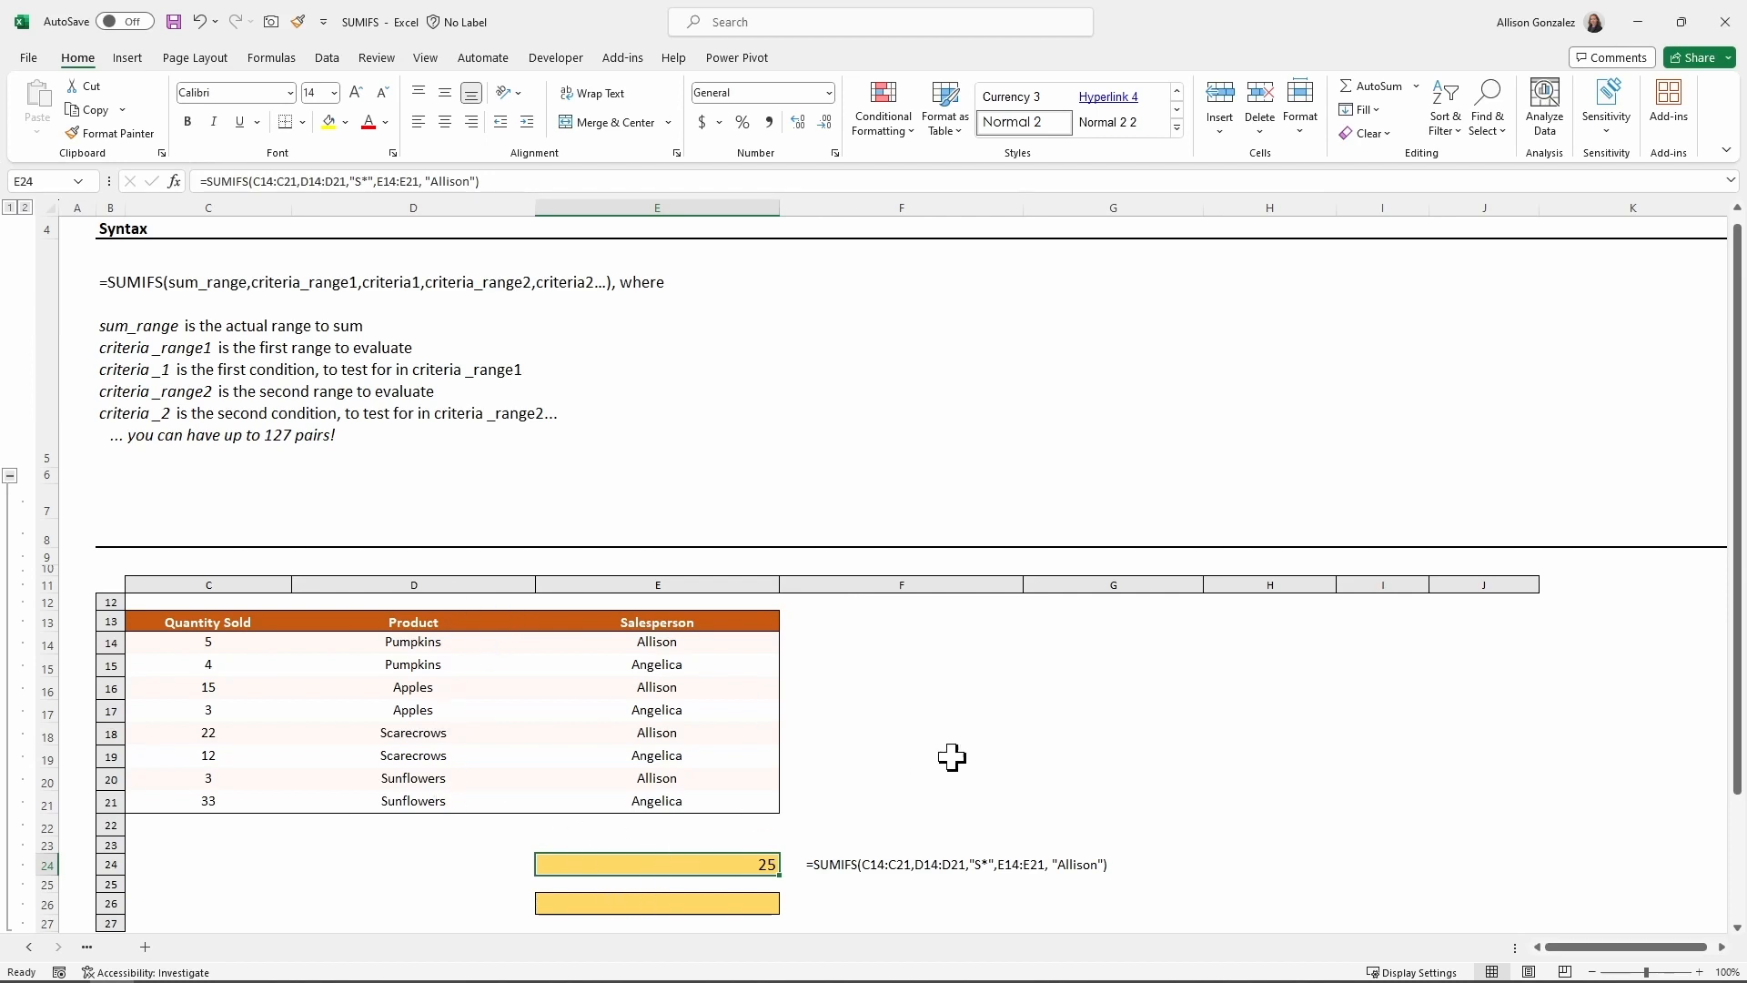
# - Start a SUMIFS formula in E26 with C14:C21 as the sum range
pyautogui.scroll(-2, 968, 749)
pyautogui.scroll(1, 936, 757)
pyautogui.scroll(1, 935, 757)
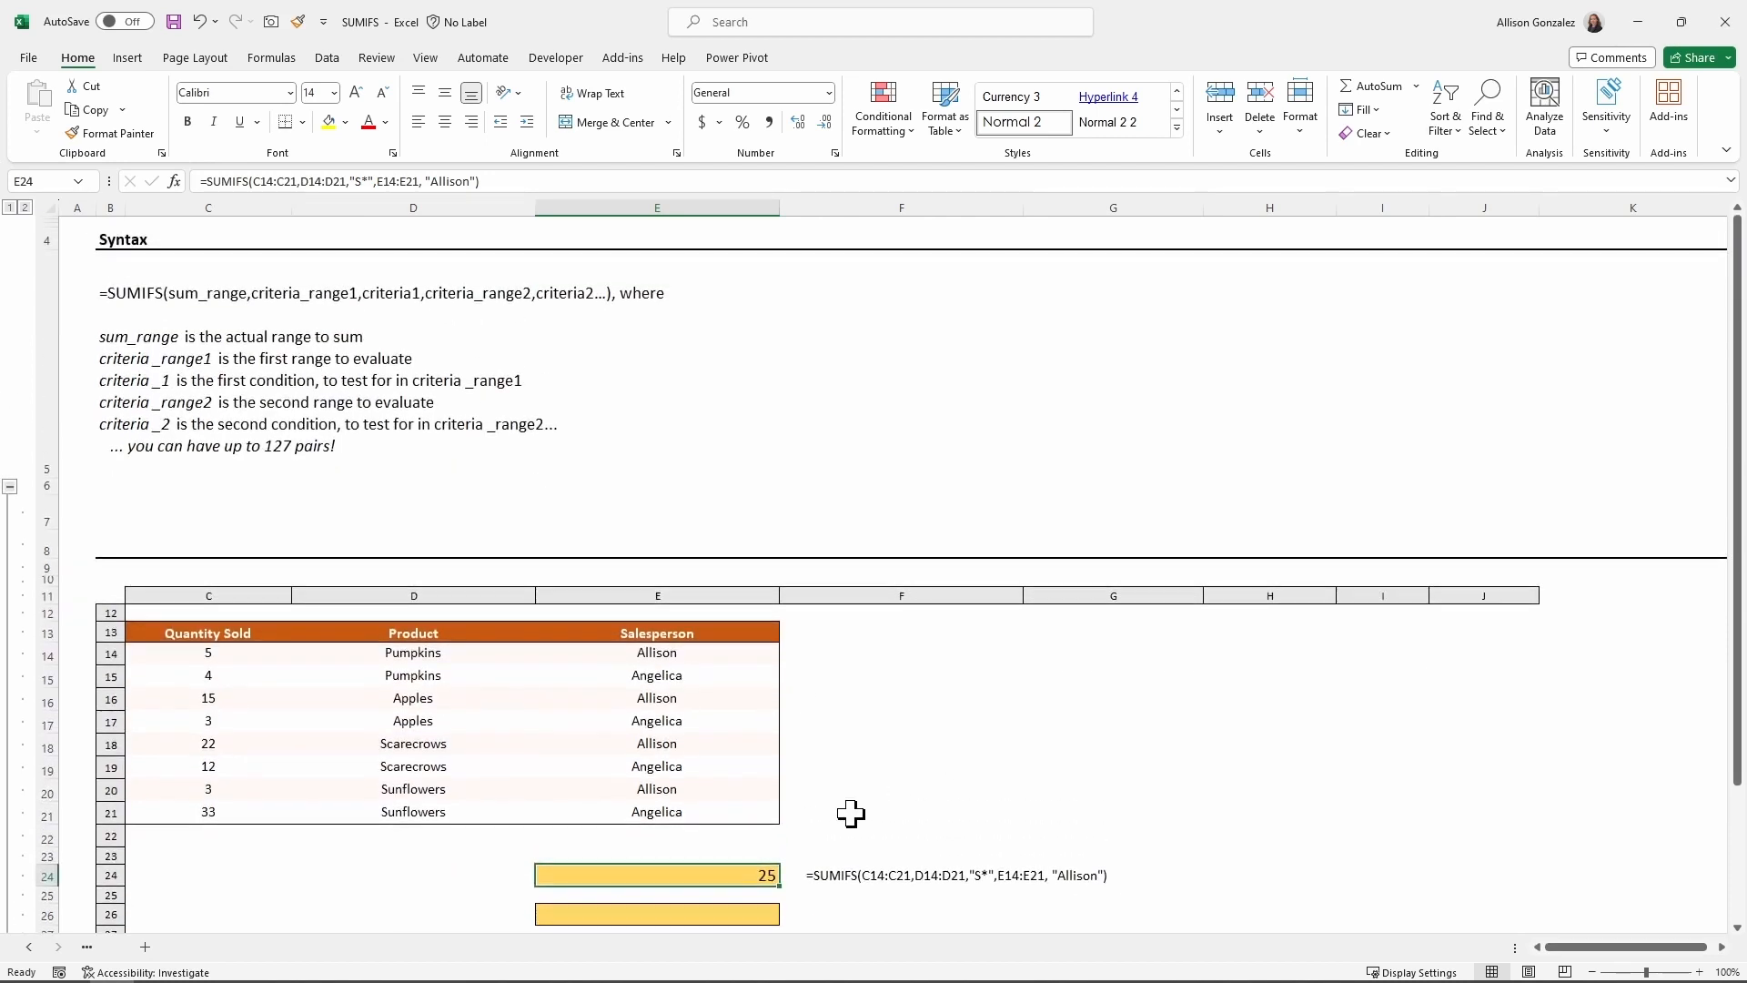
pyautogui.click(735, 919)
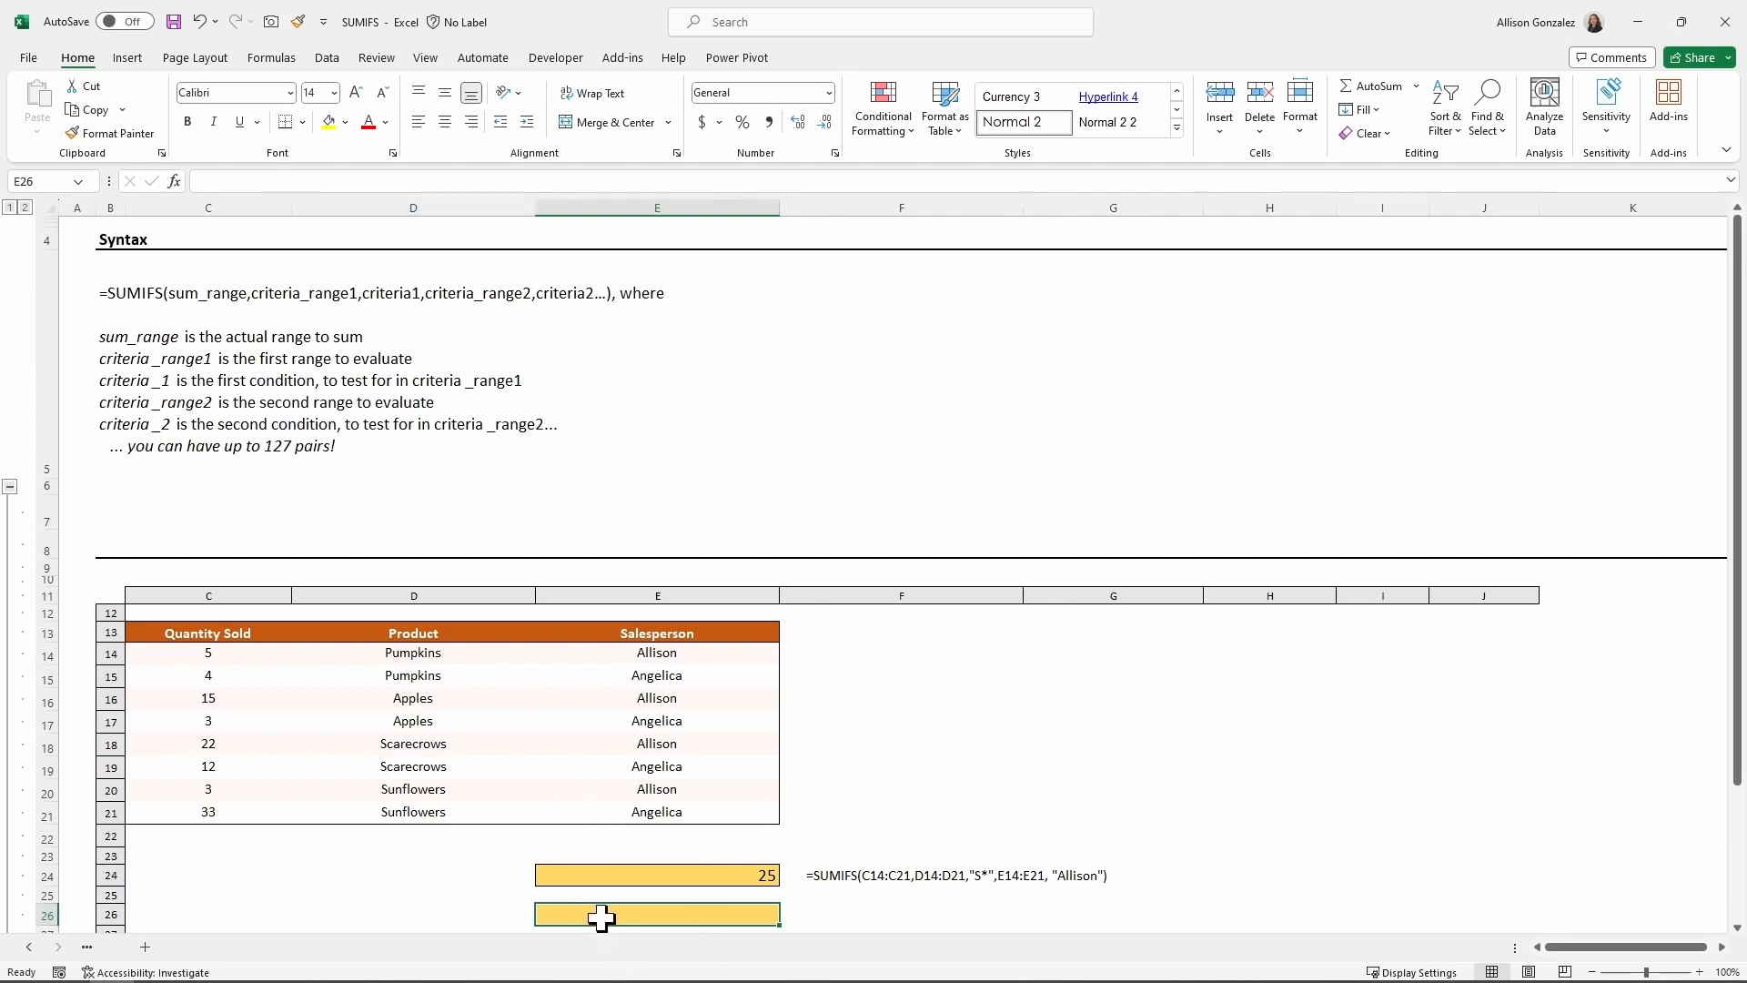
pyautogui.click(212, 182)
pyautogui.write('=sumif')
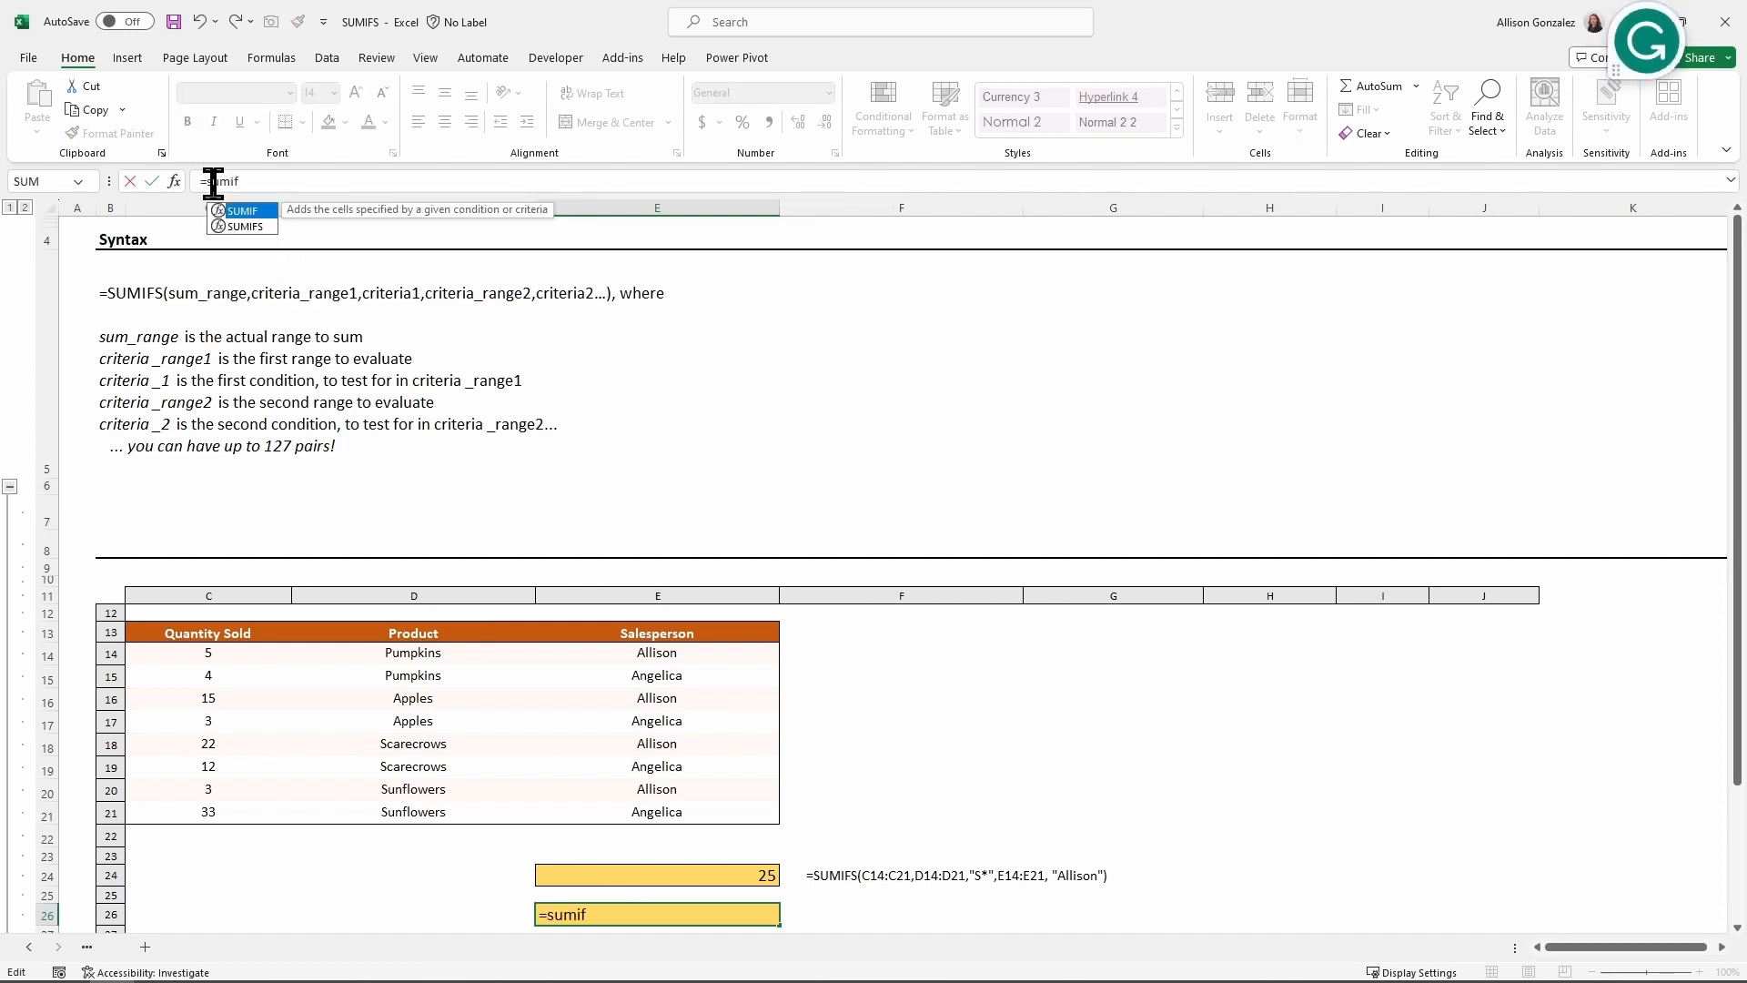
pyautogui.press('Down')
pyautogui.press('Tab')
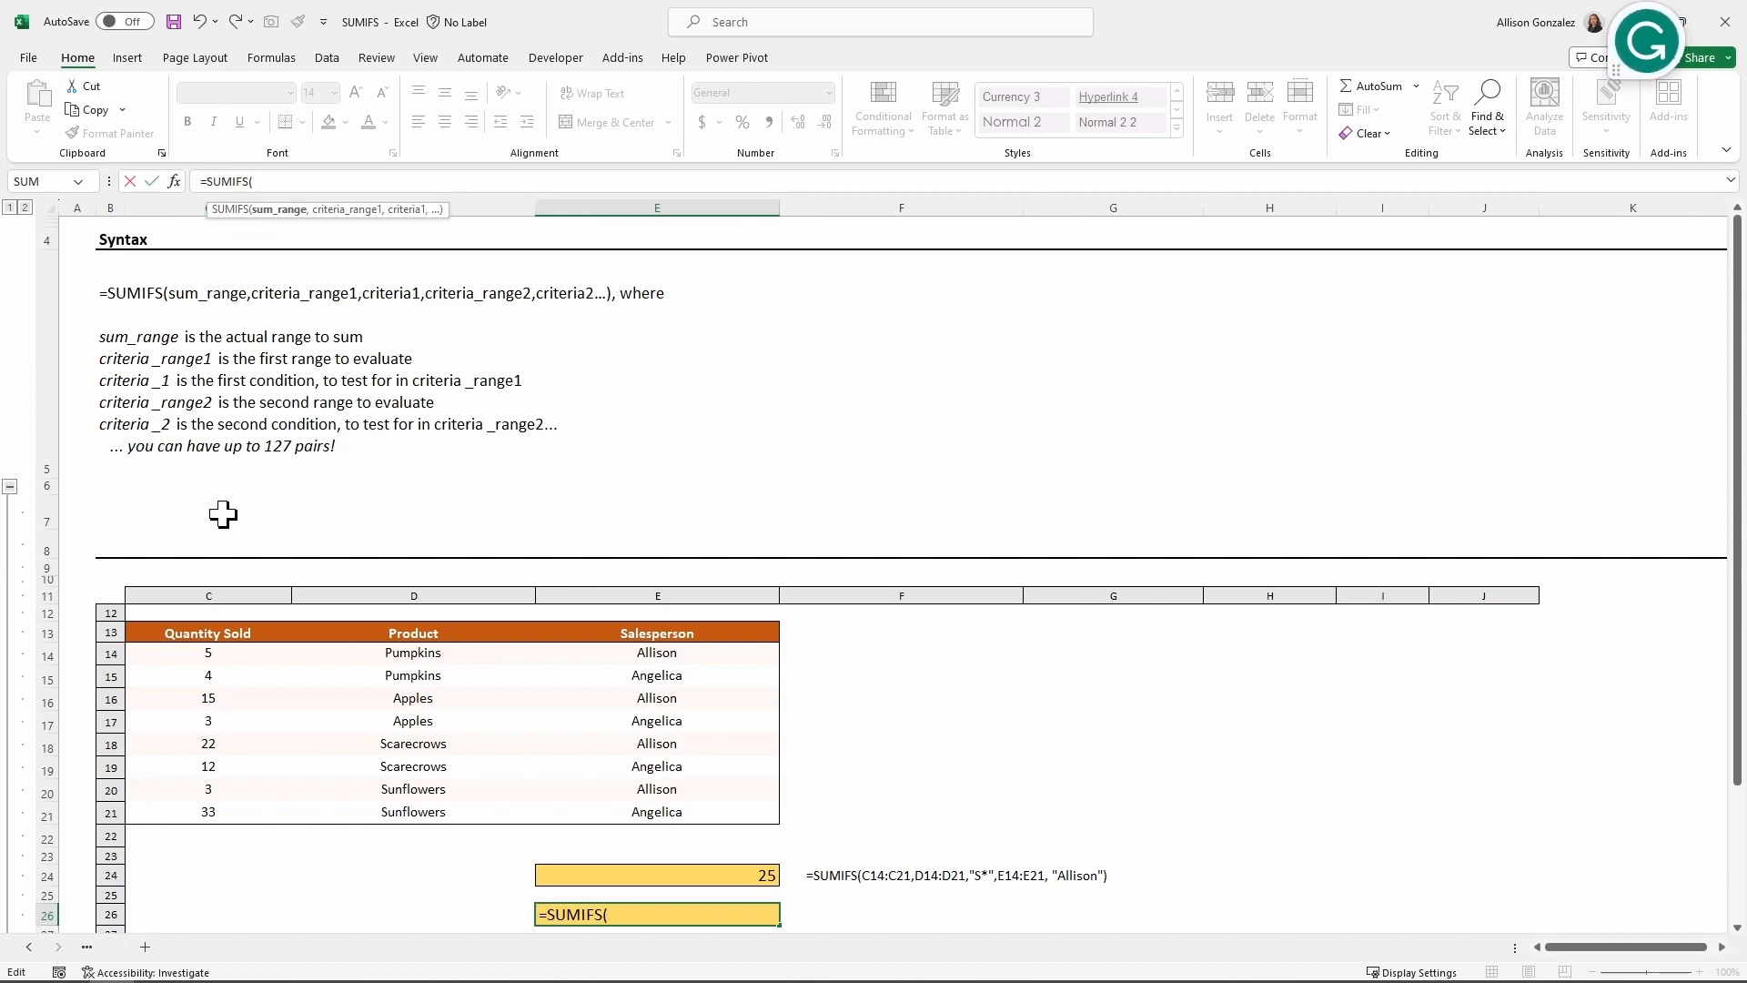
pyautogui.click(218, 653)
pyautogui.moveTo(219, 653); pyautogui.dragTo(242, 807)
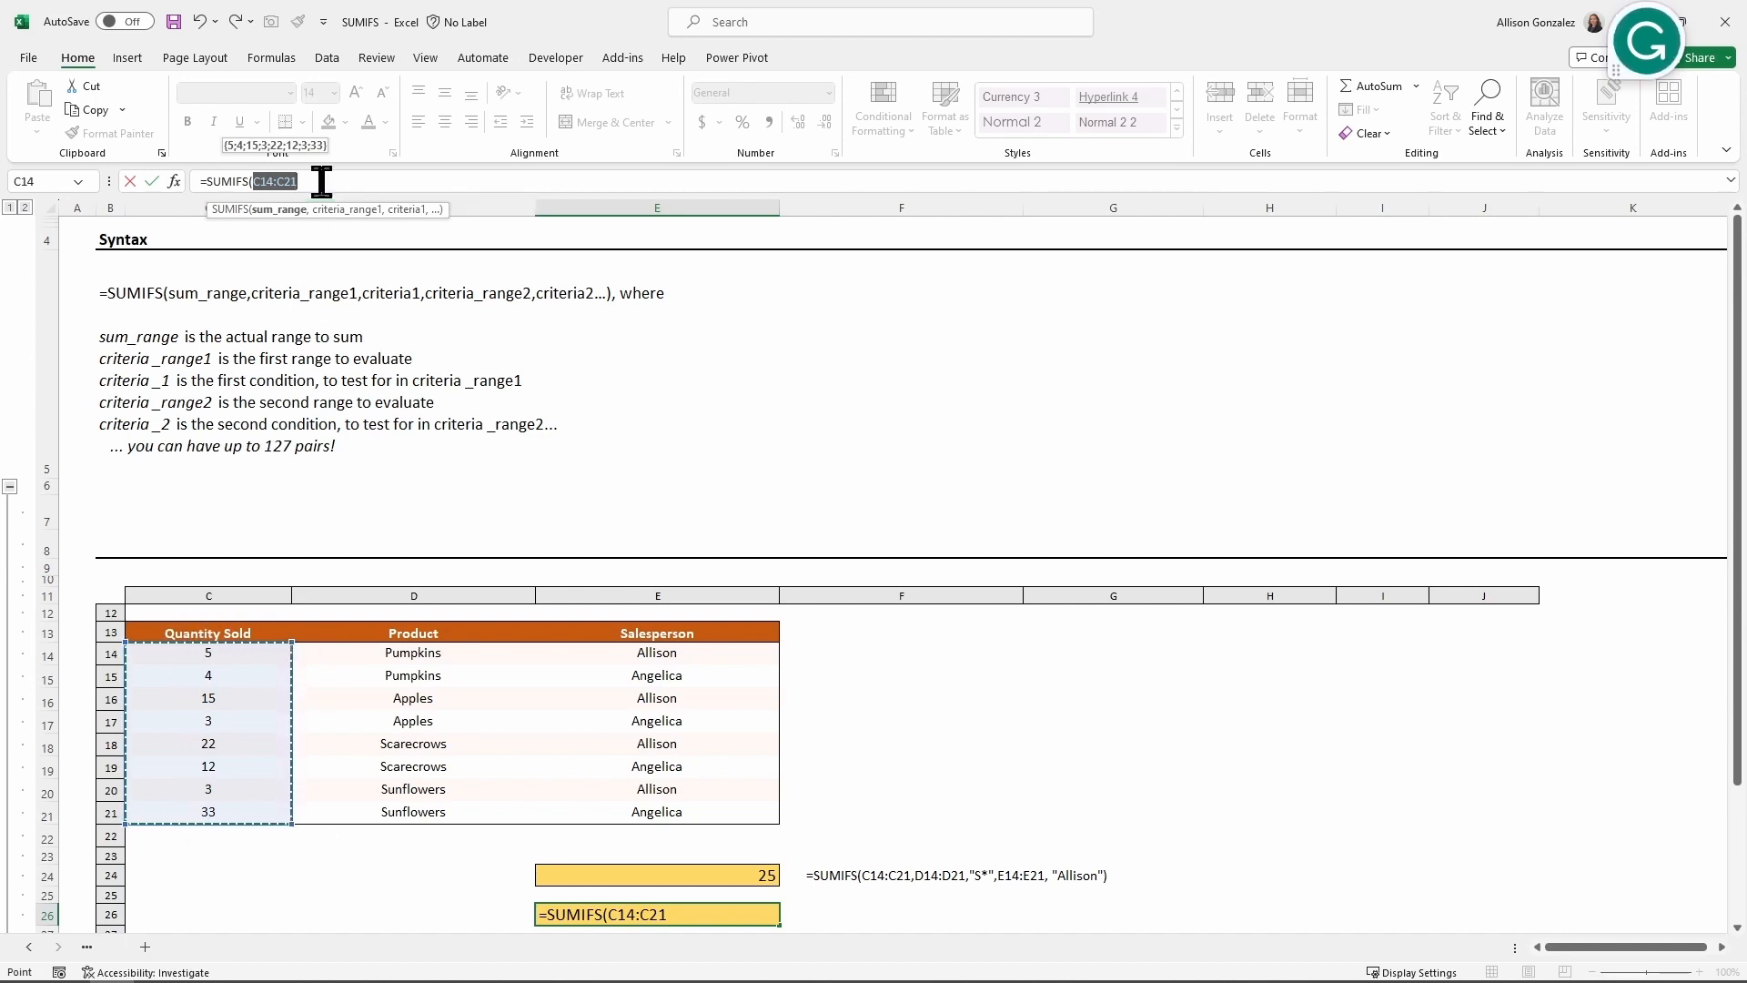
pyautogui.write(',')
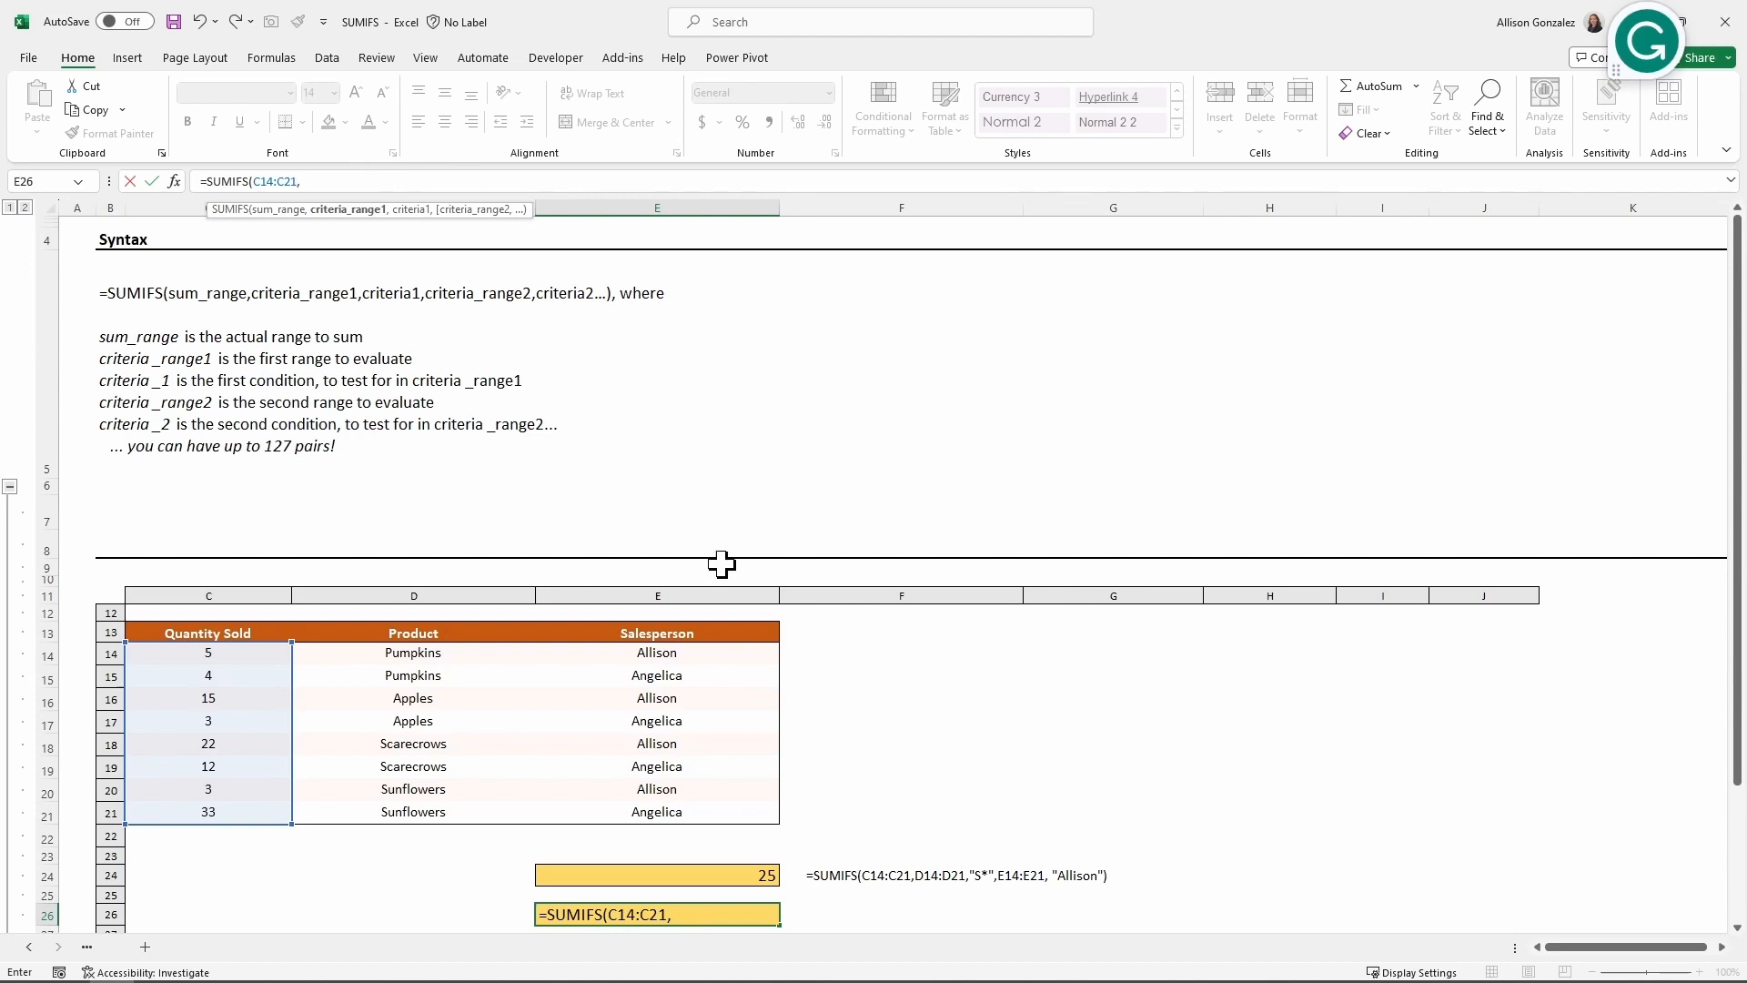
# - Add first criteria range E14:E21 to the E26 formula, with the salesperson's name shown in E14 as its criterion
pyautogui.moveTo(686, 654); pyautogui.dragTo(697, 812)
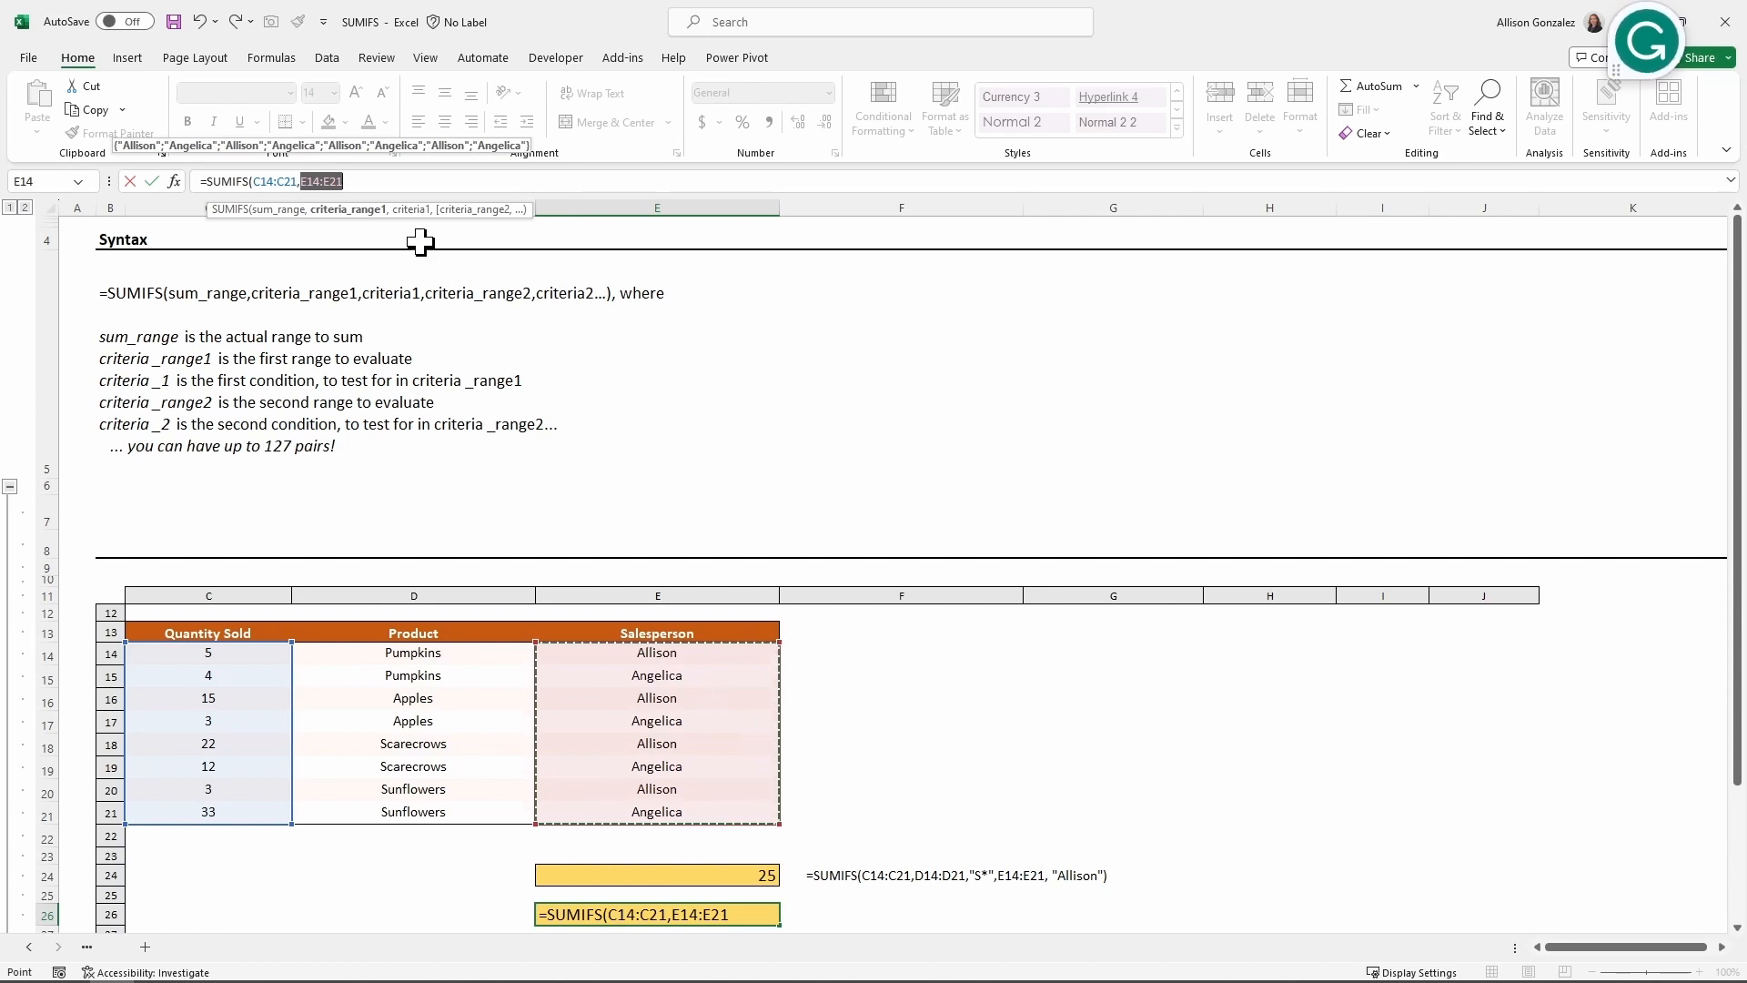
pyautogui.write(',"Al')
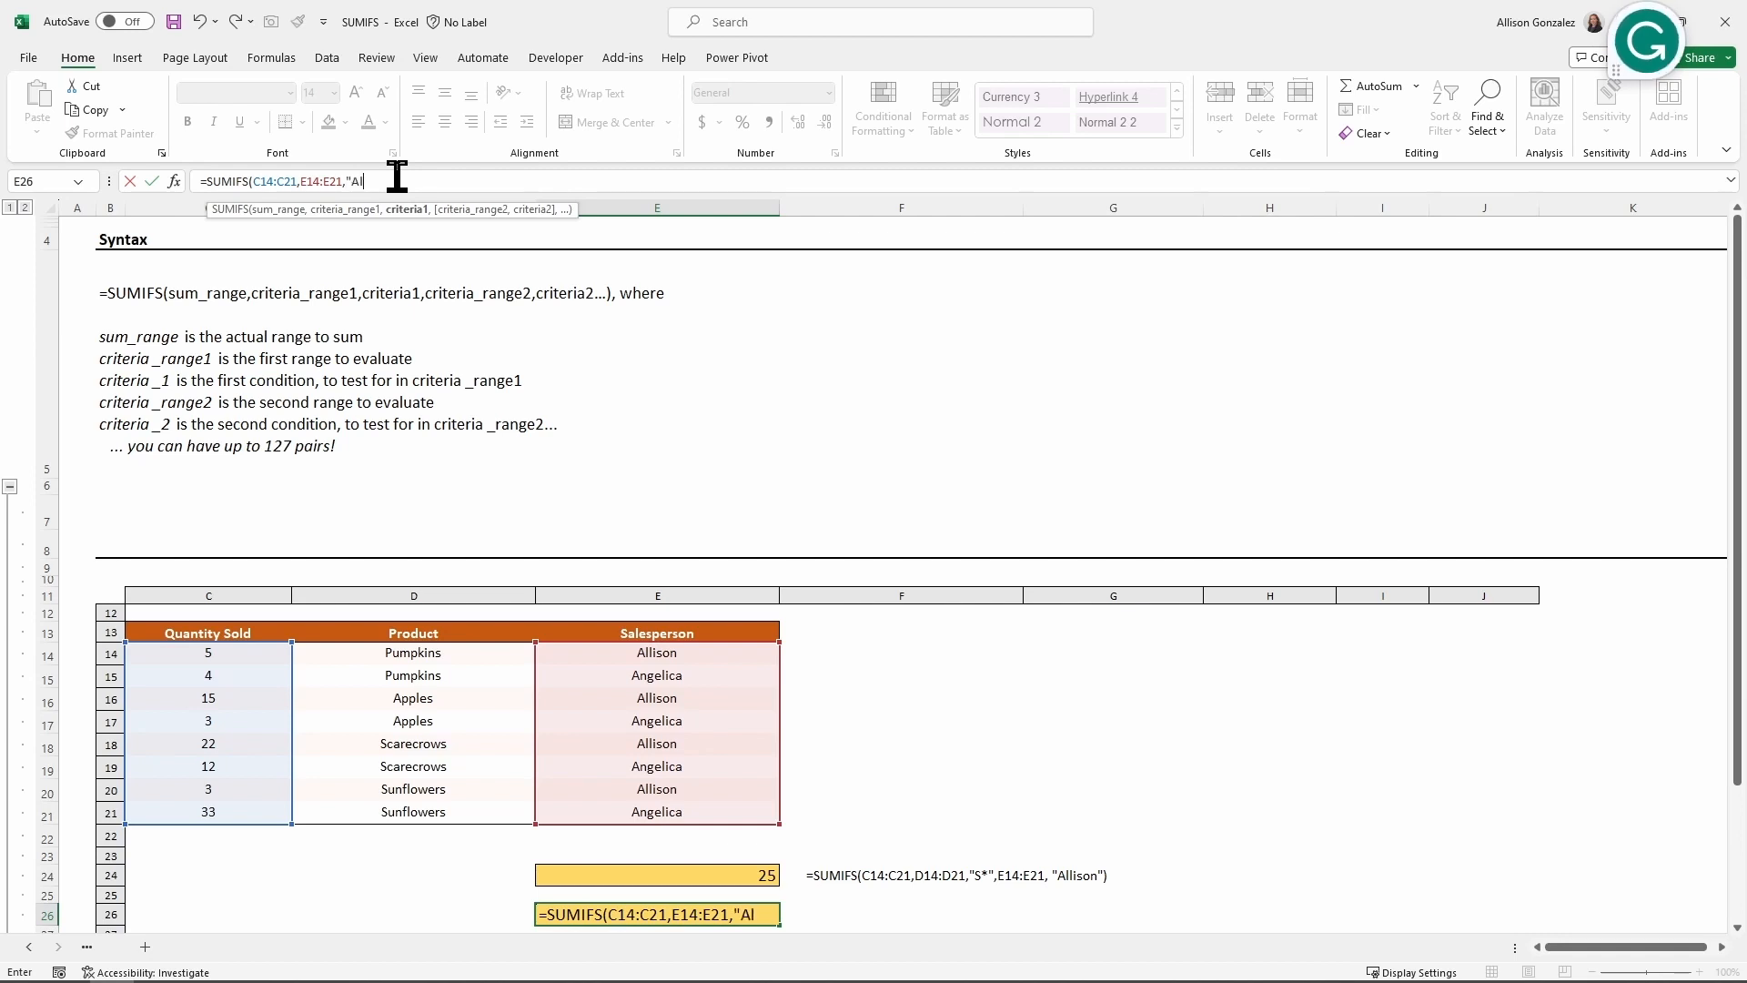
pyautogui.write('lison')
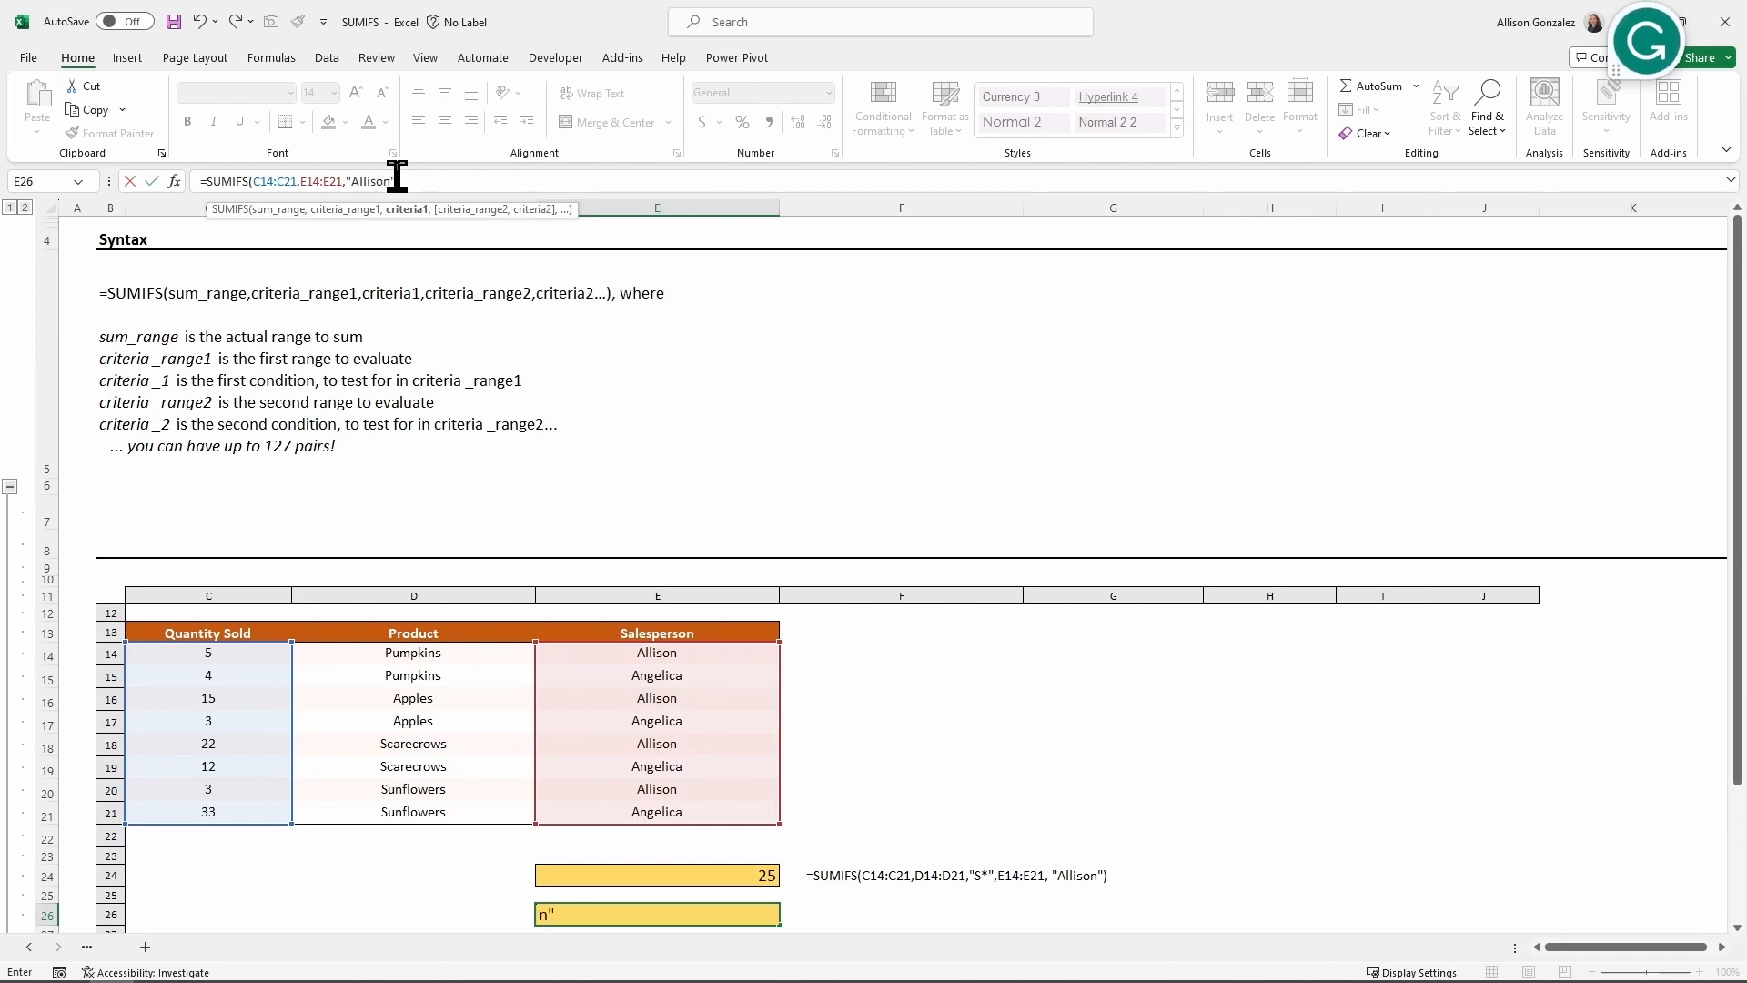
pyautogui.write('",')
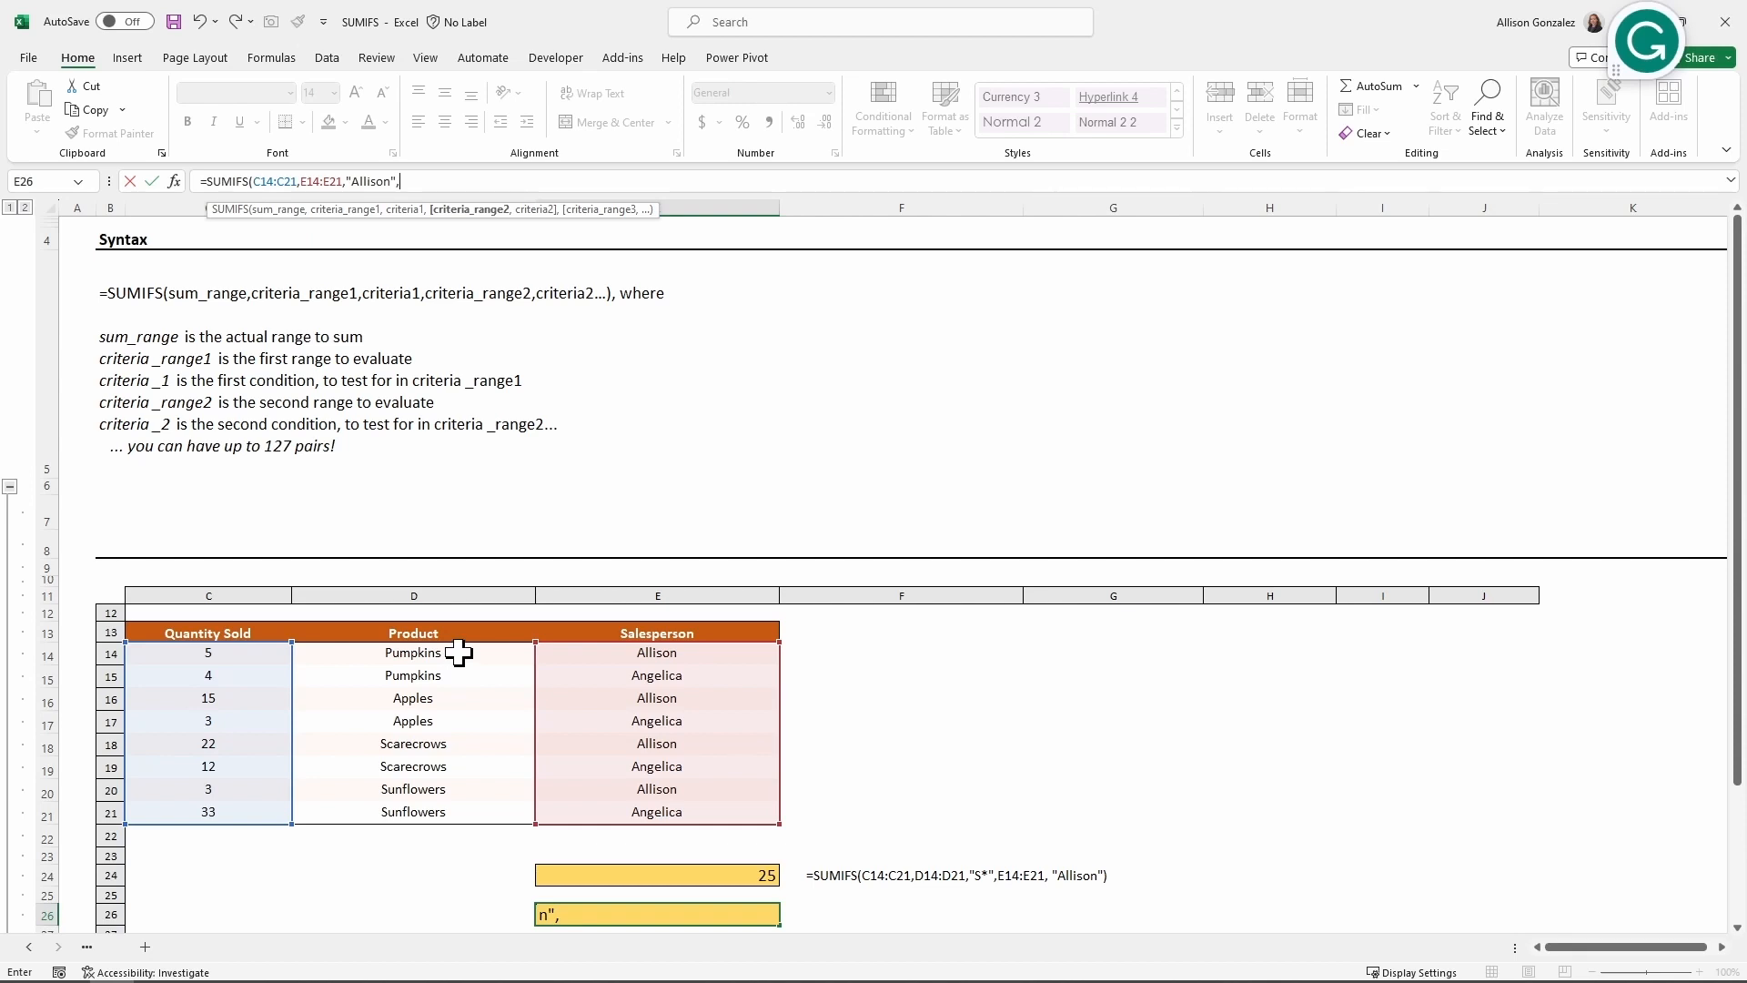
# - Complete the E26 formula with second criteria range D14:D21 and the exclusion criterion "<>Apples"
pyautogui.moveTo(431, 652); pyautogui.dragTo(437, 809)
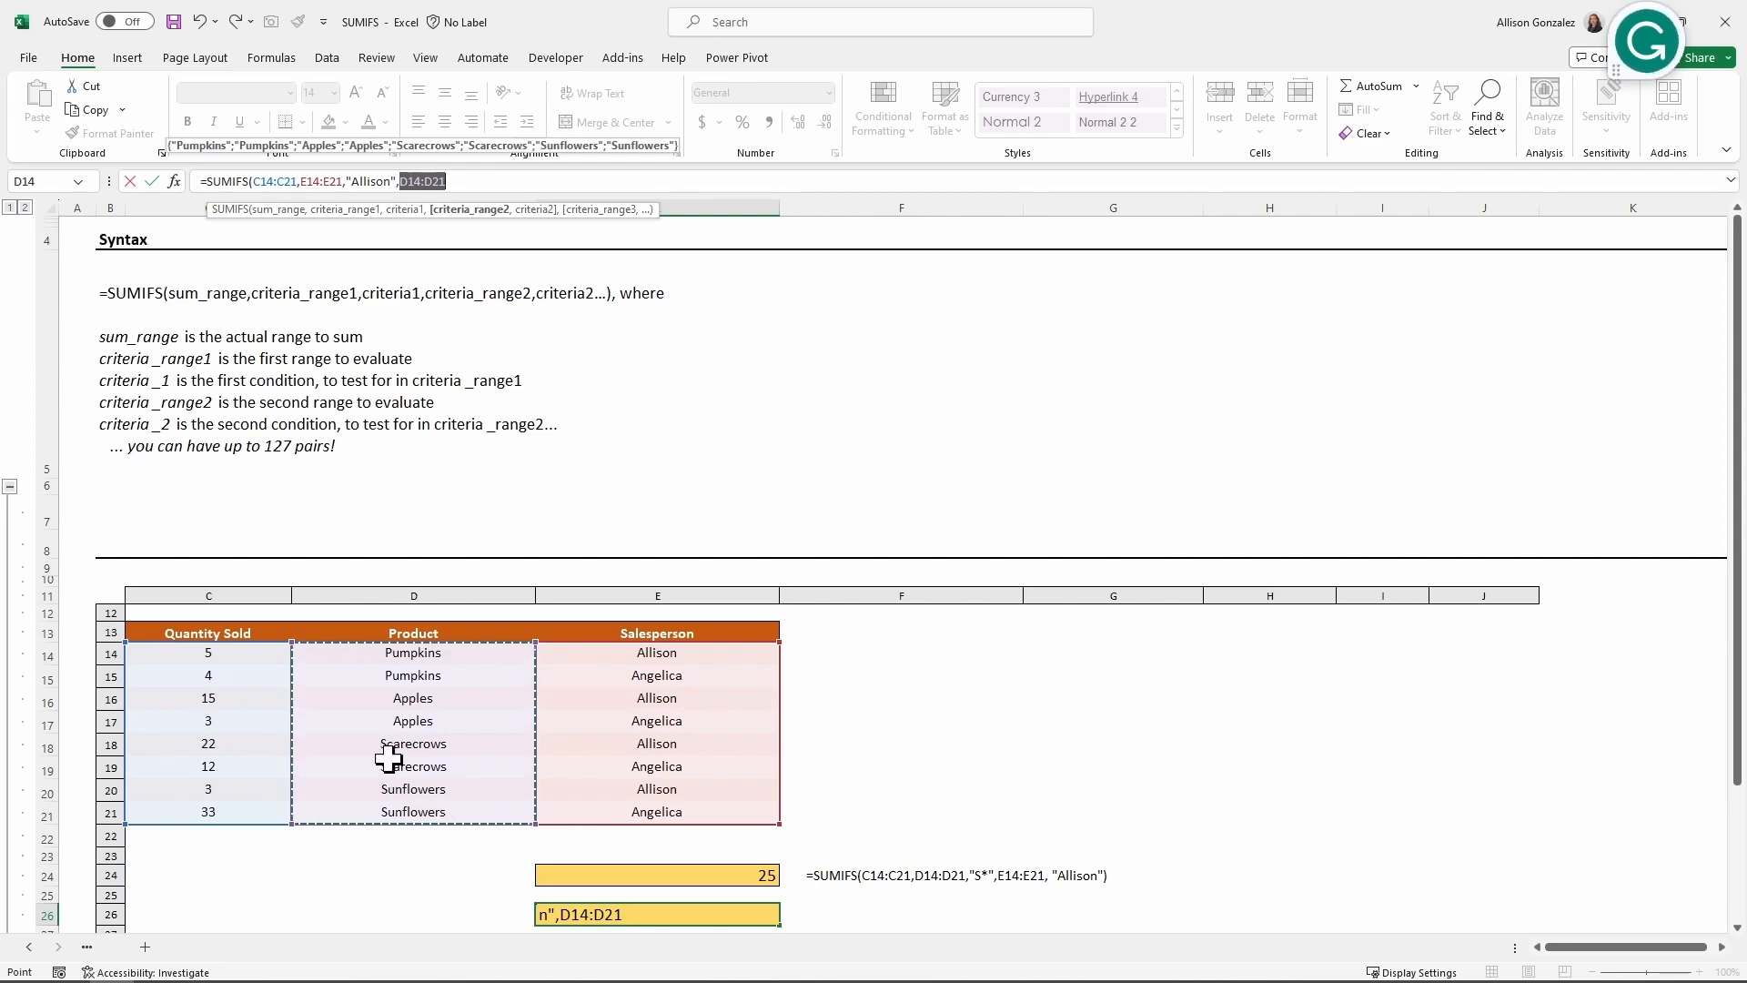
pyautogui.write(',')
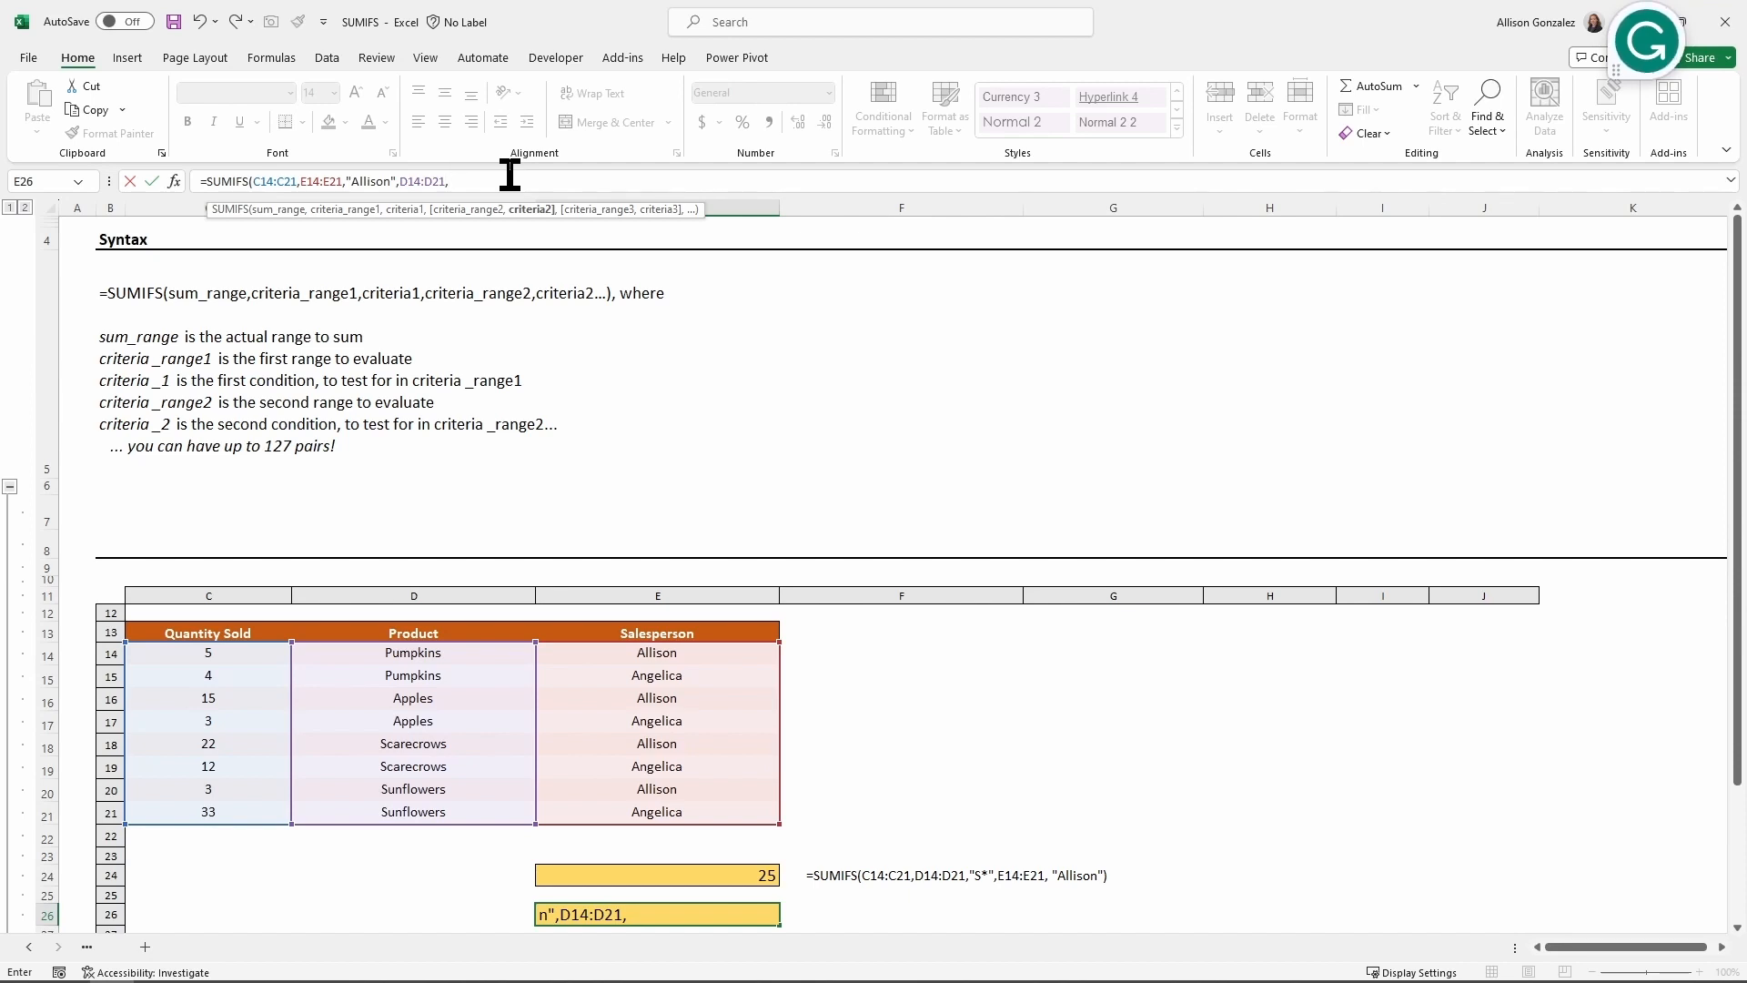
pyautogui.write('"')
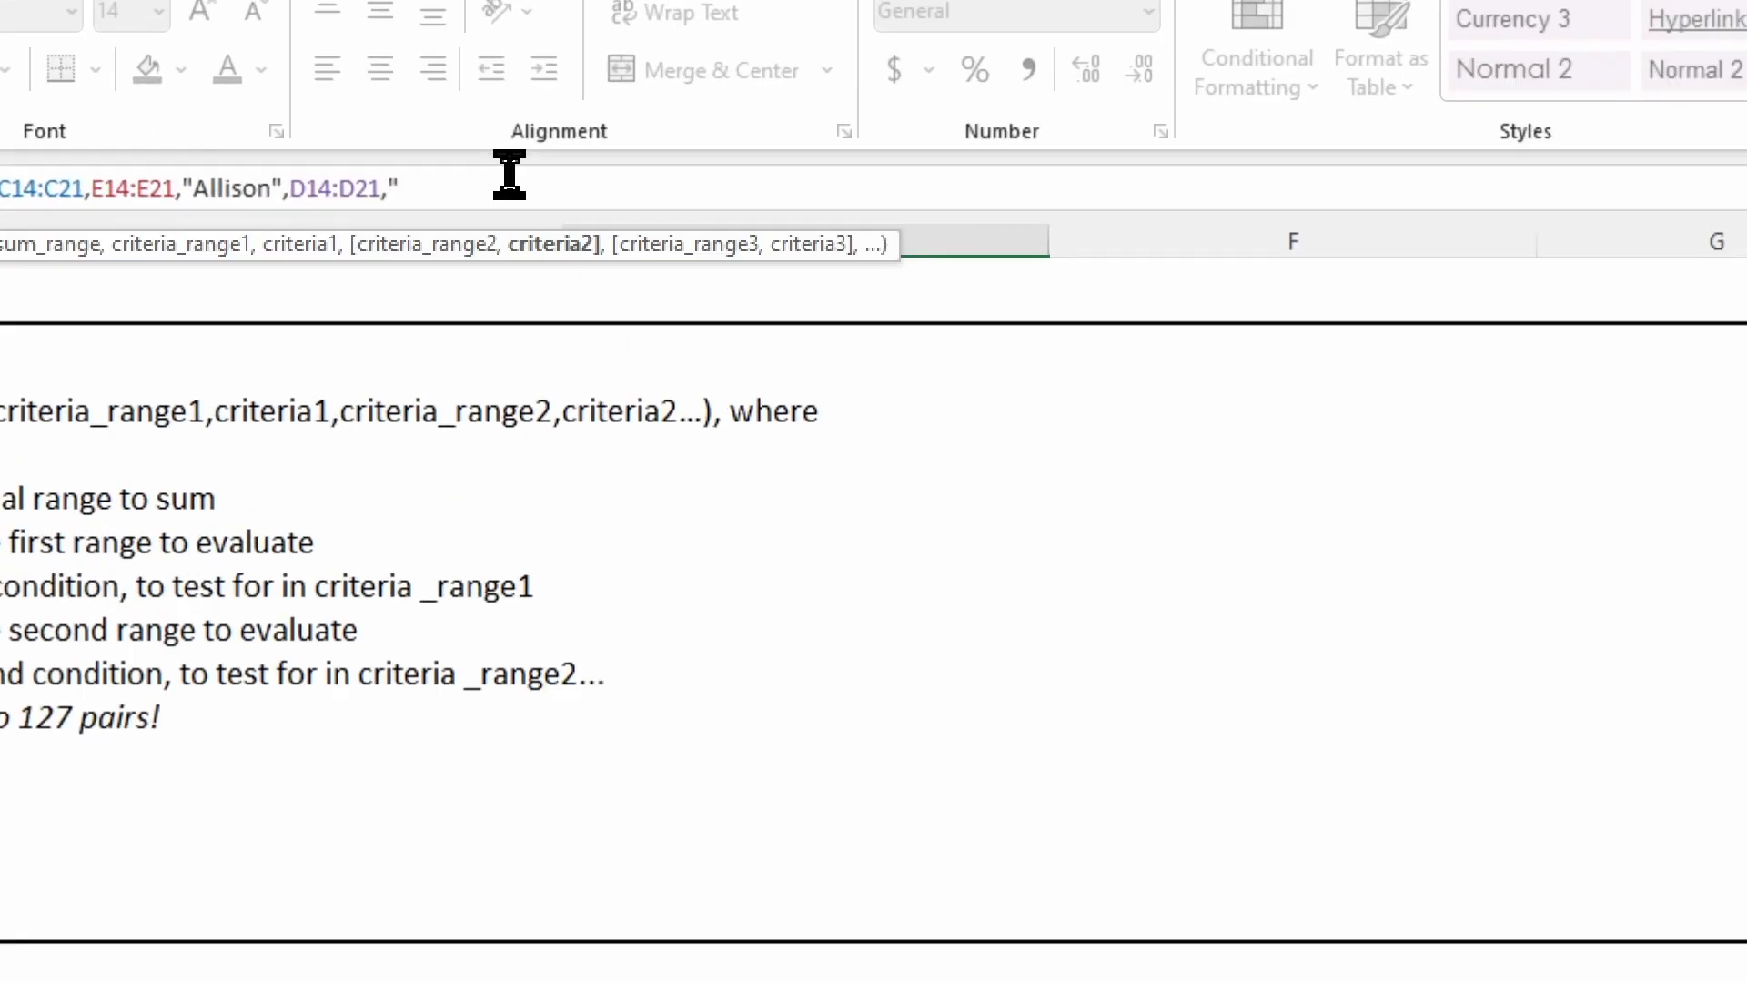
pyautogui.write('<>')
pyautogui.write('Apples')
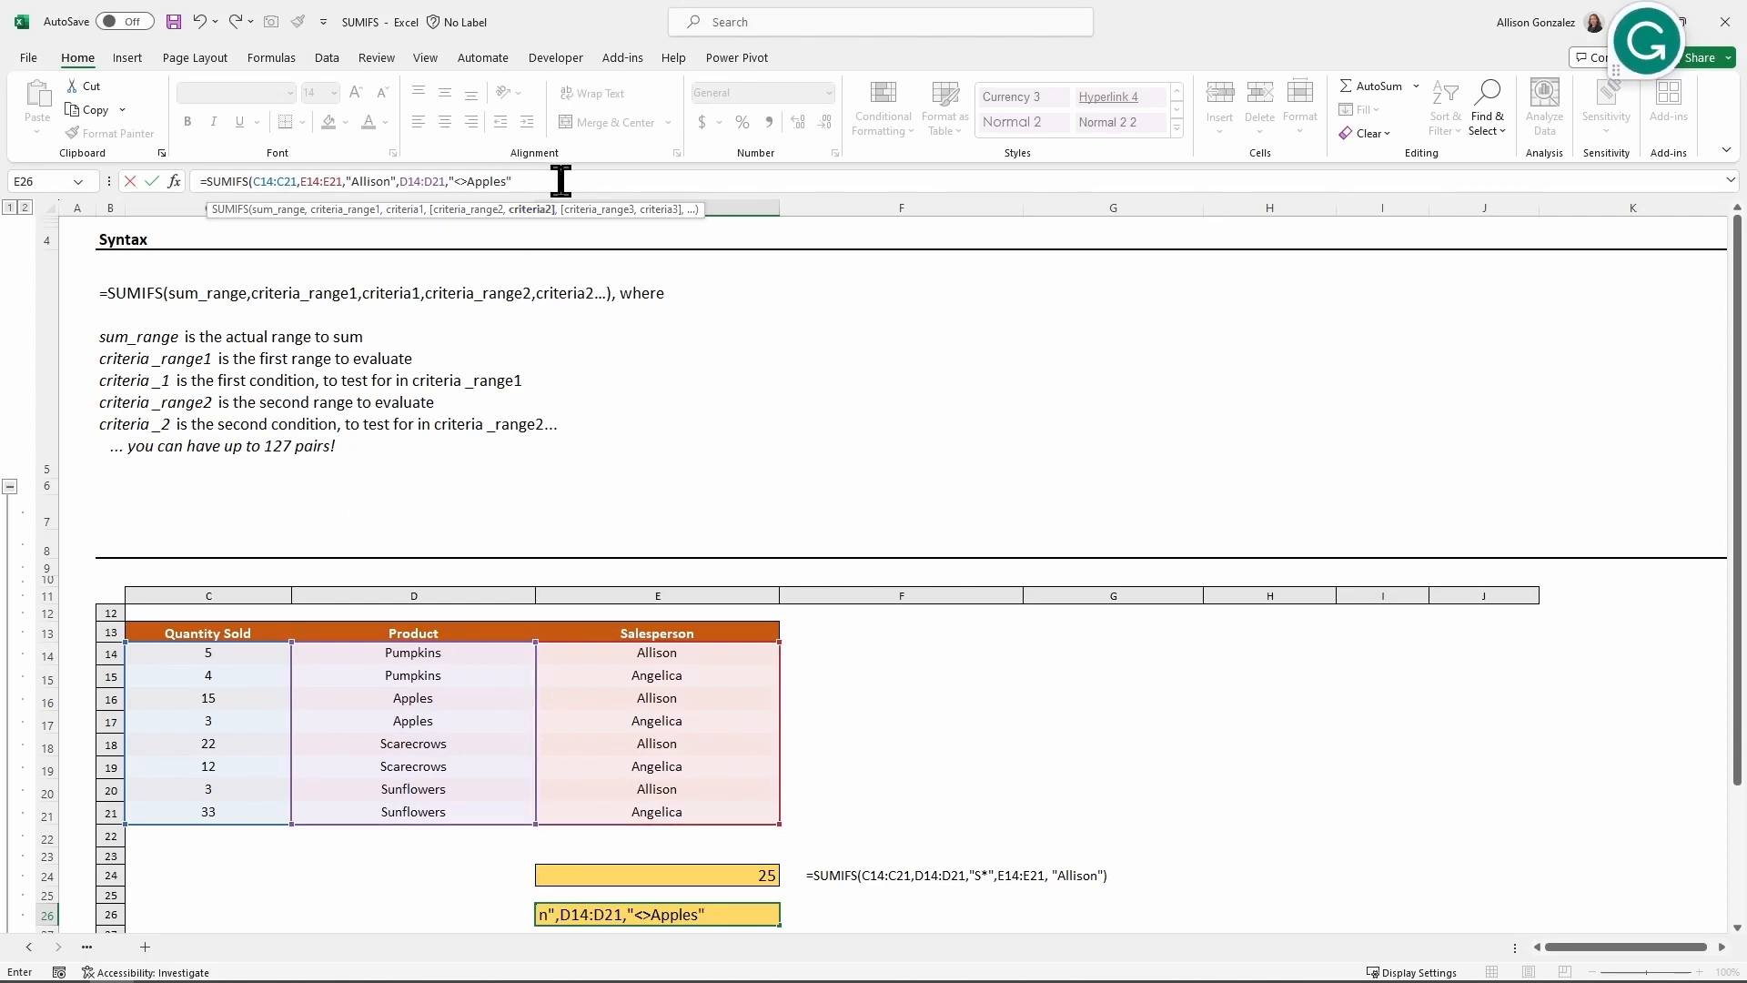
pyautogui.write(')')
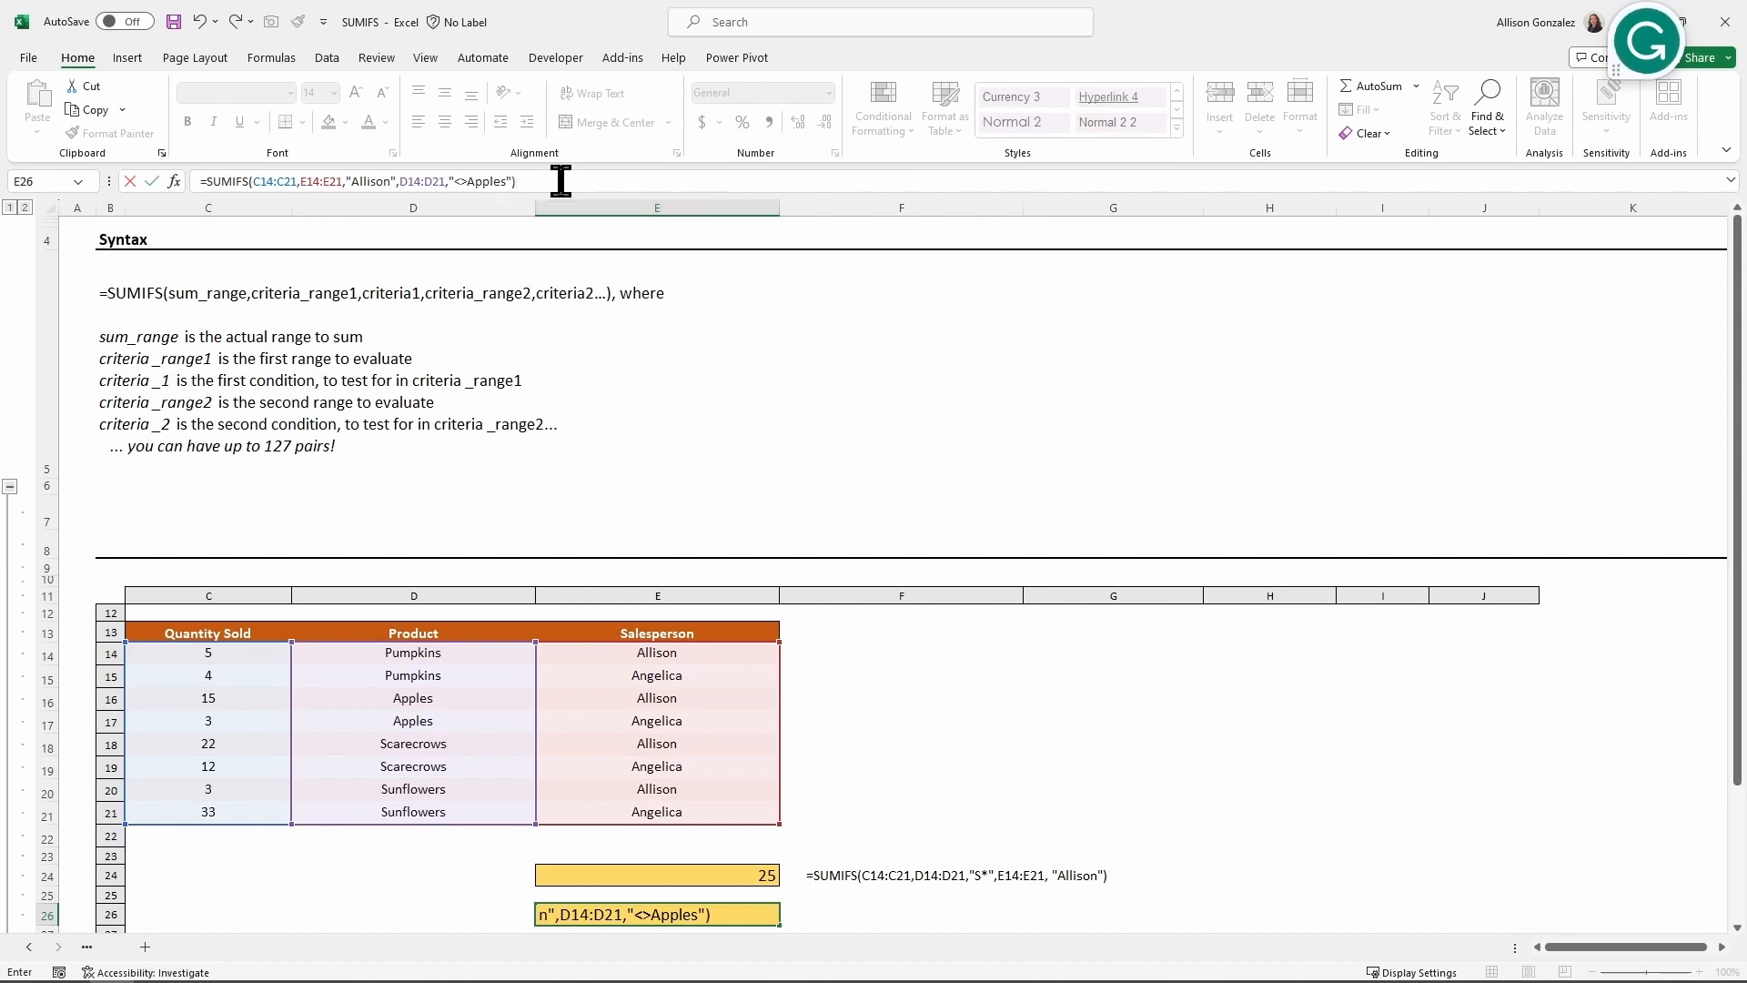
pyautogui.press('Return')
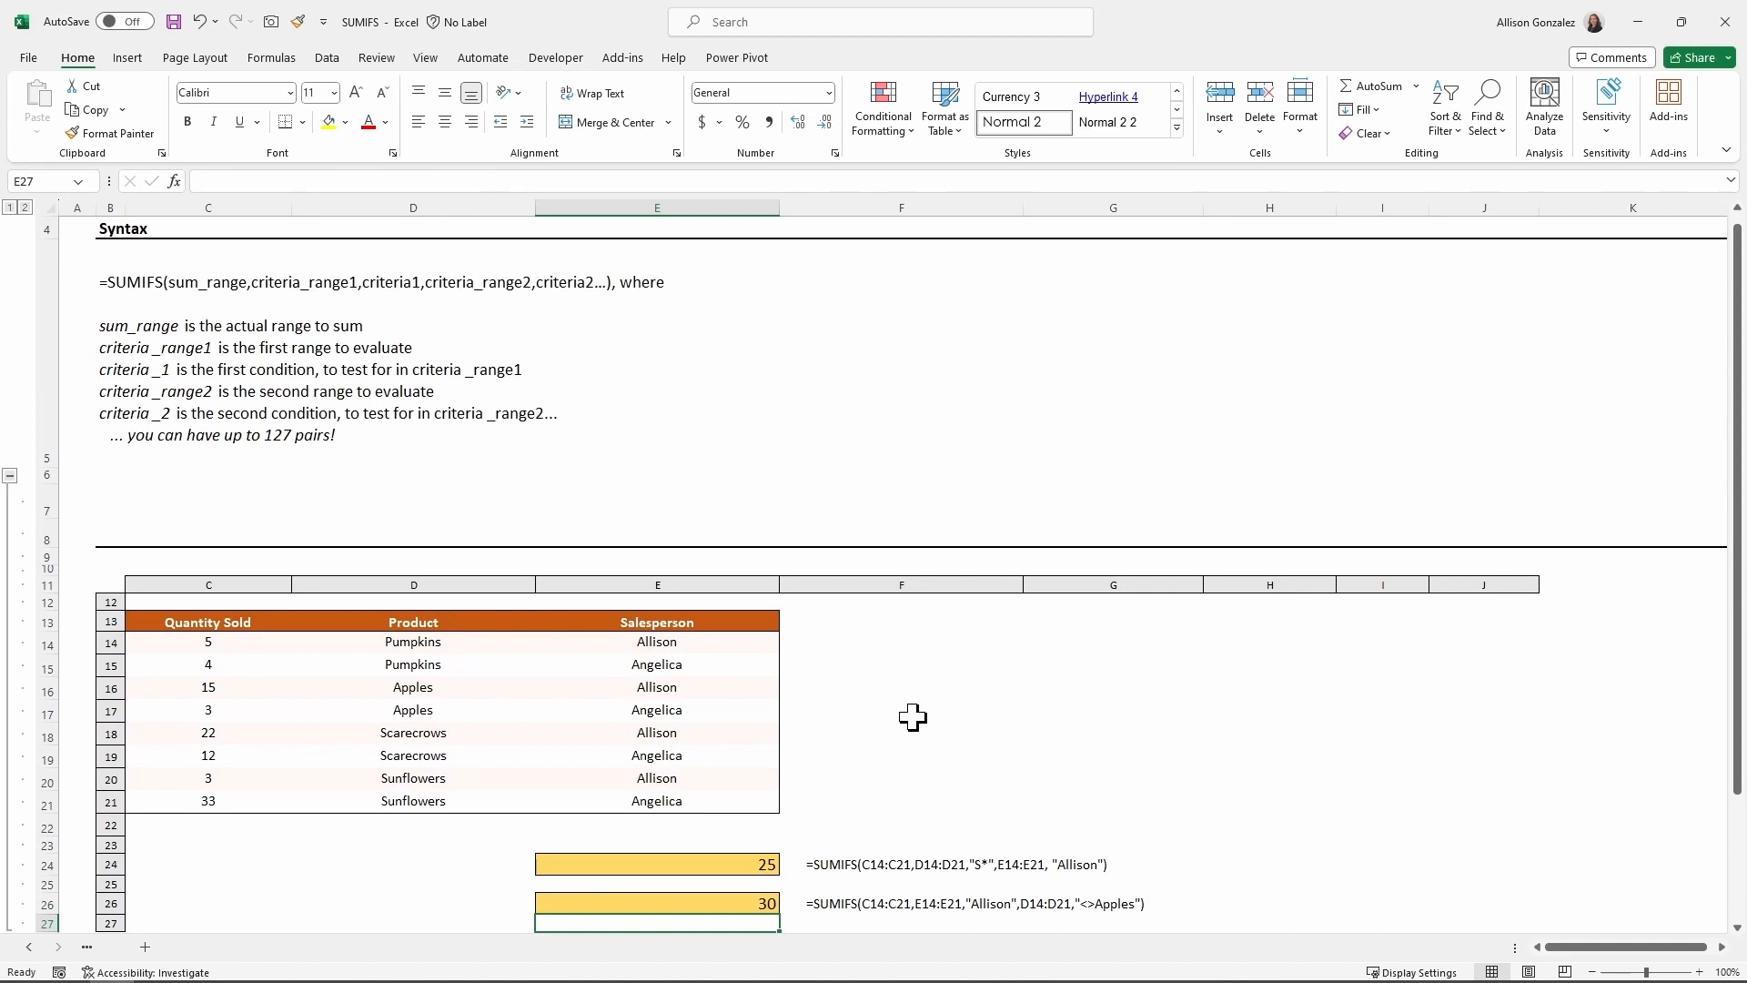
# - Select C14, C18 and C20 together to compare their sum with the E26 result
pyautogui.click(210, 643)
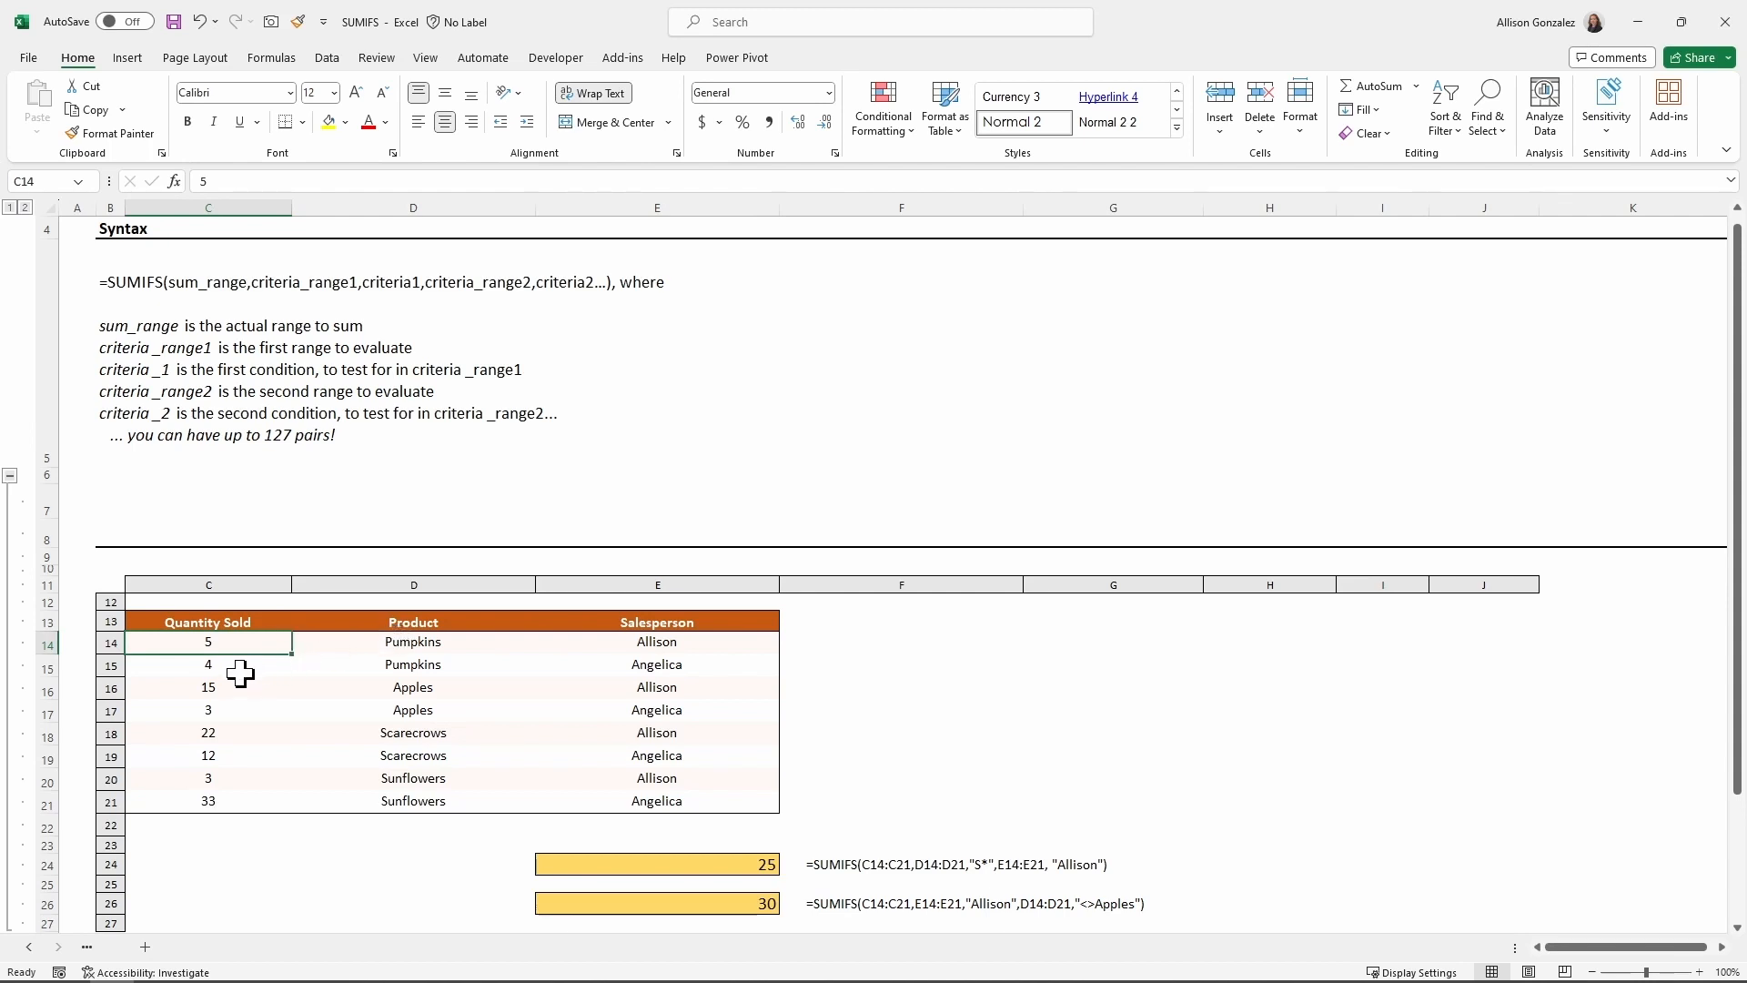
pyautogui.keyDown('ctrl'); pyautogui.click(212, 734); pyautogui.keyUp('ctrl')
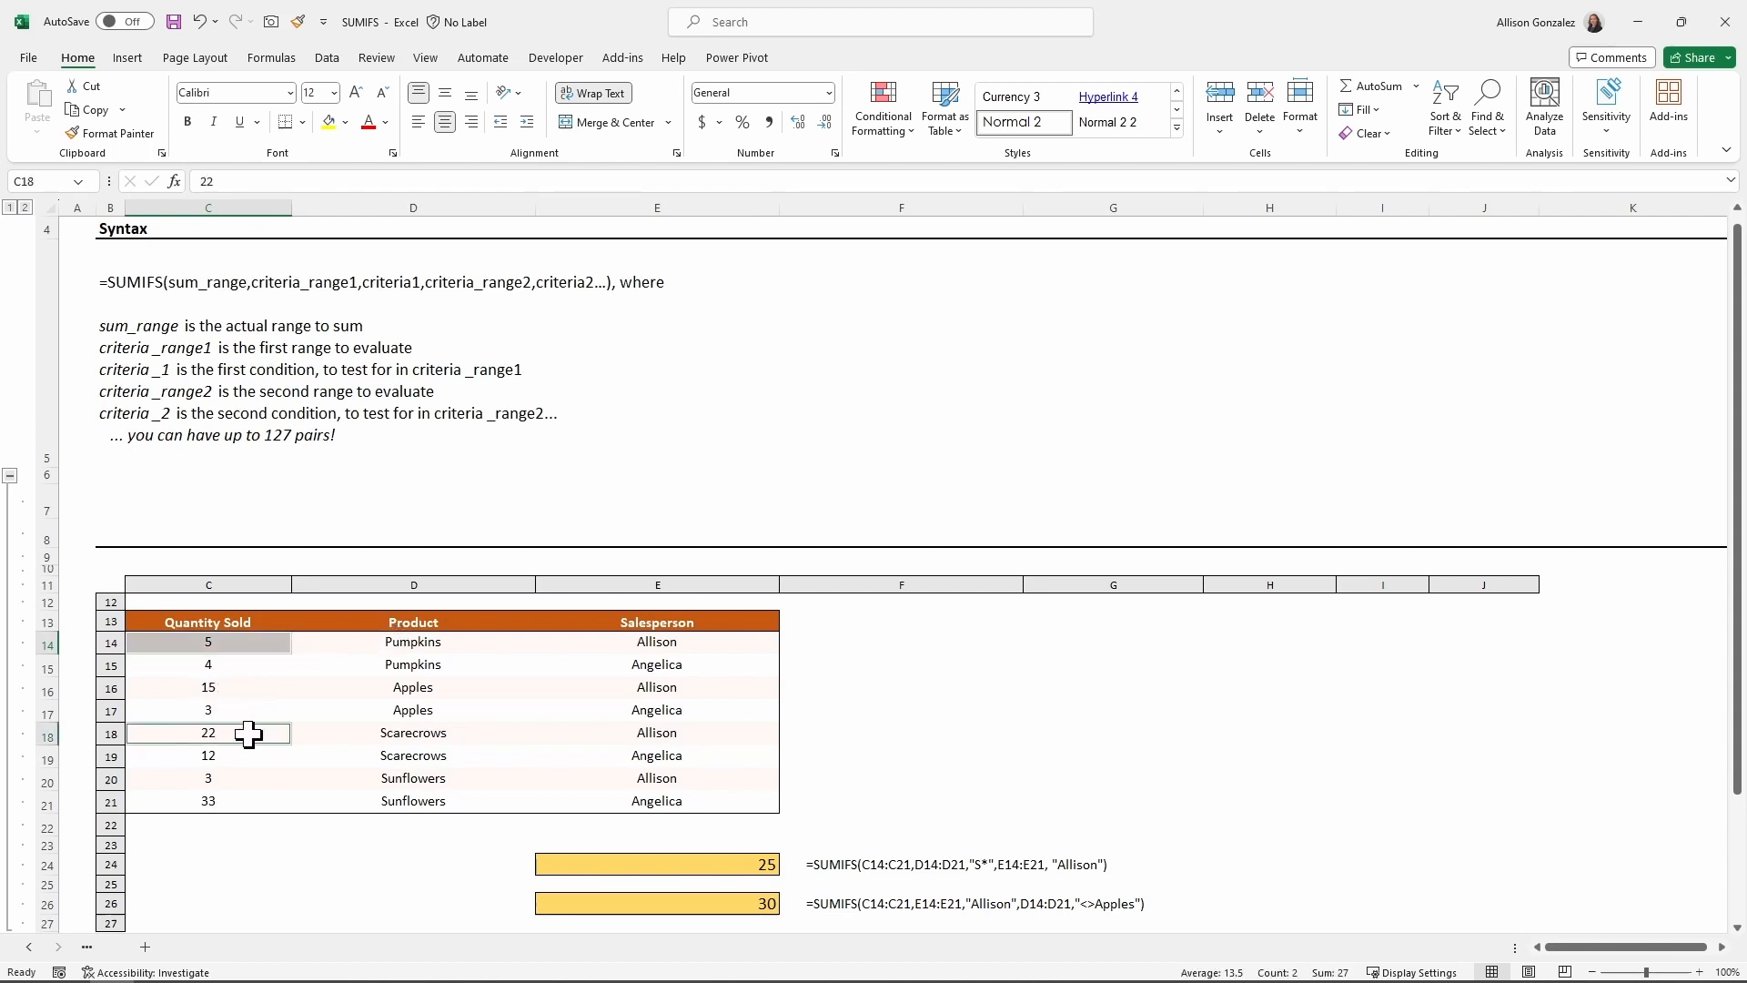
pyautogui.keyDown('ctrl'); pyautogui.click(210, 785); pyautogui.keyUp('ctrl')
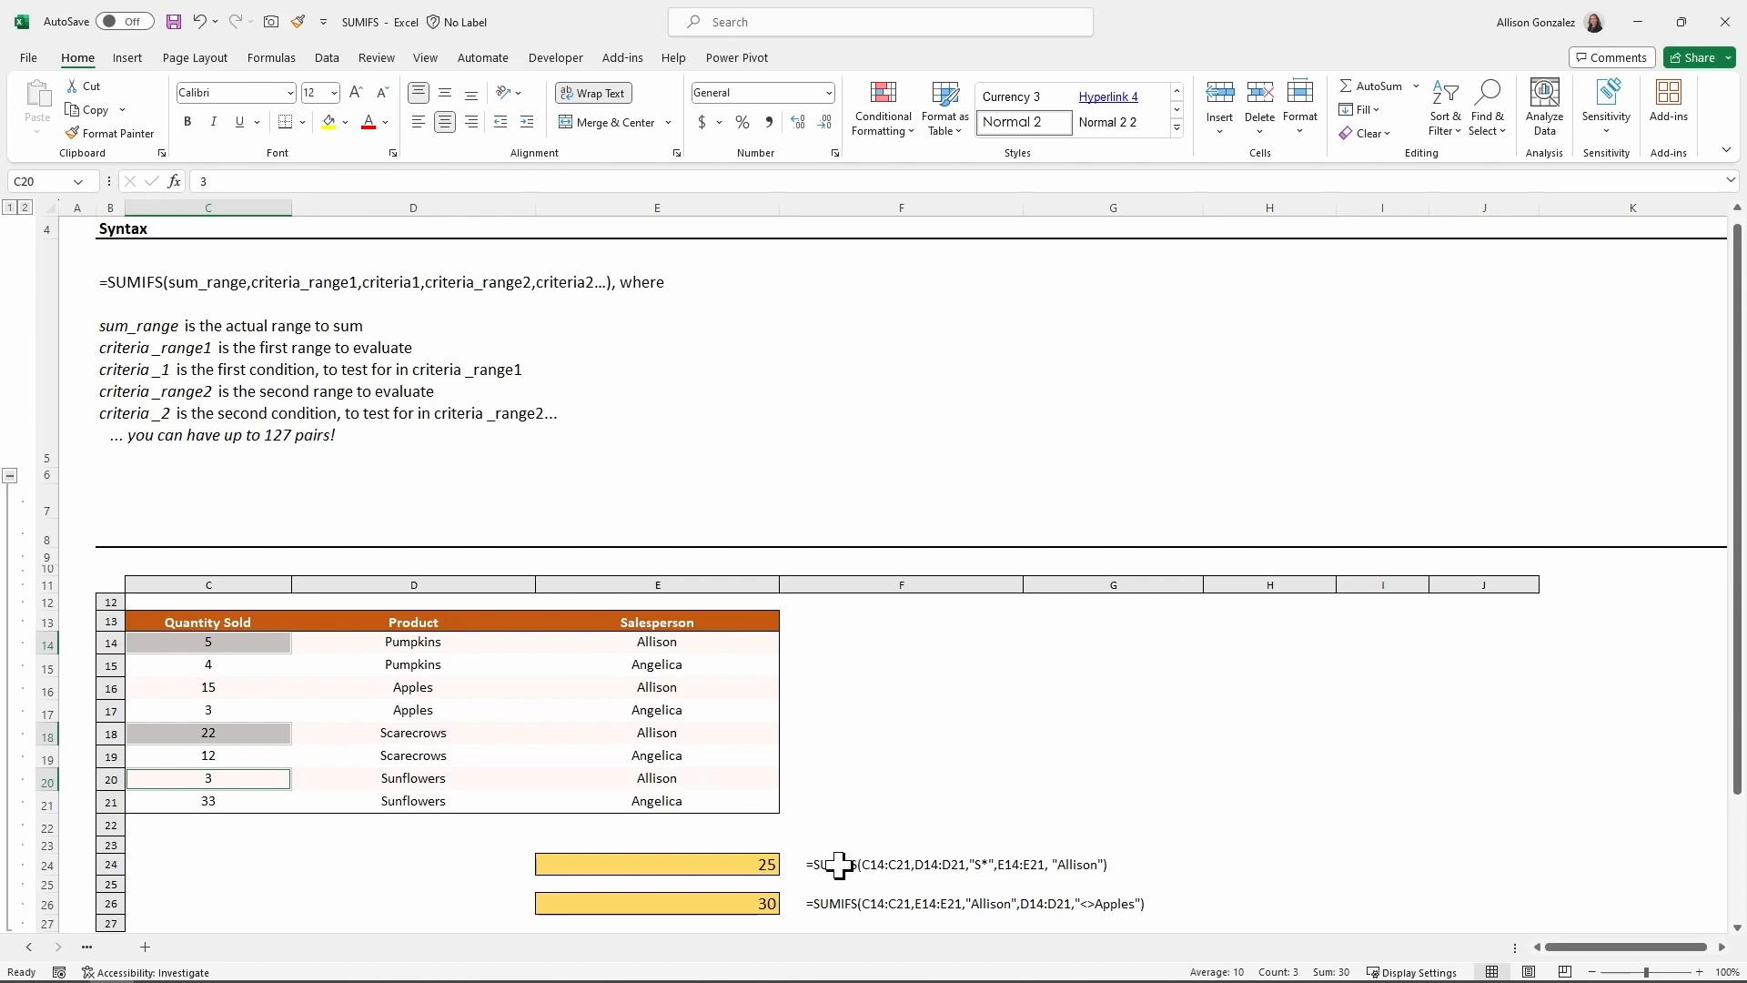
pyautogui.click(736, 908)
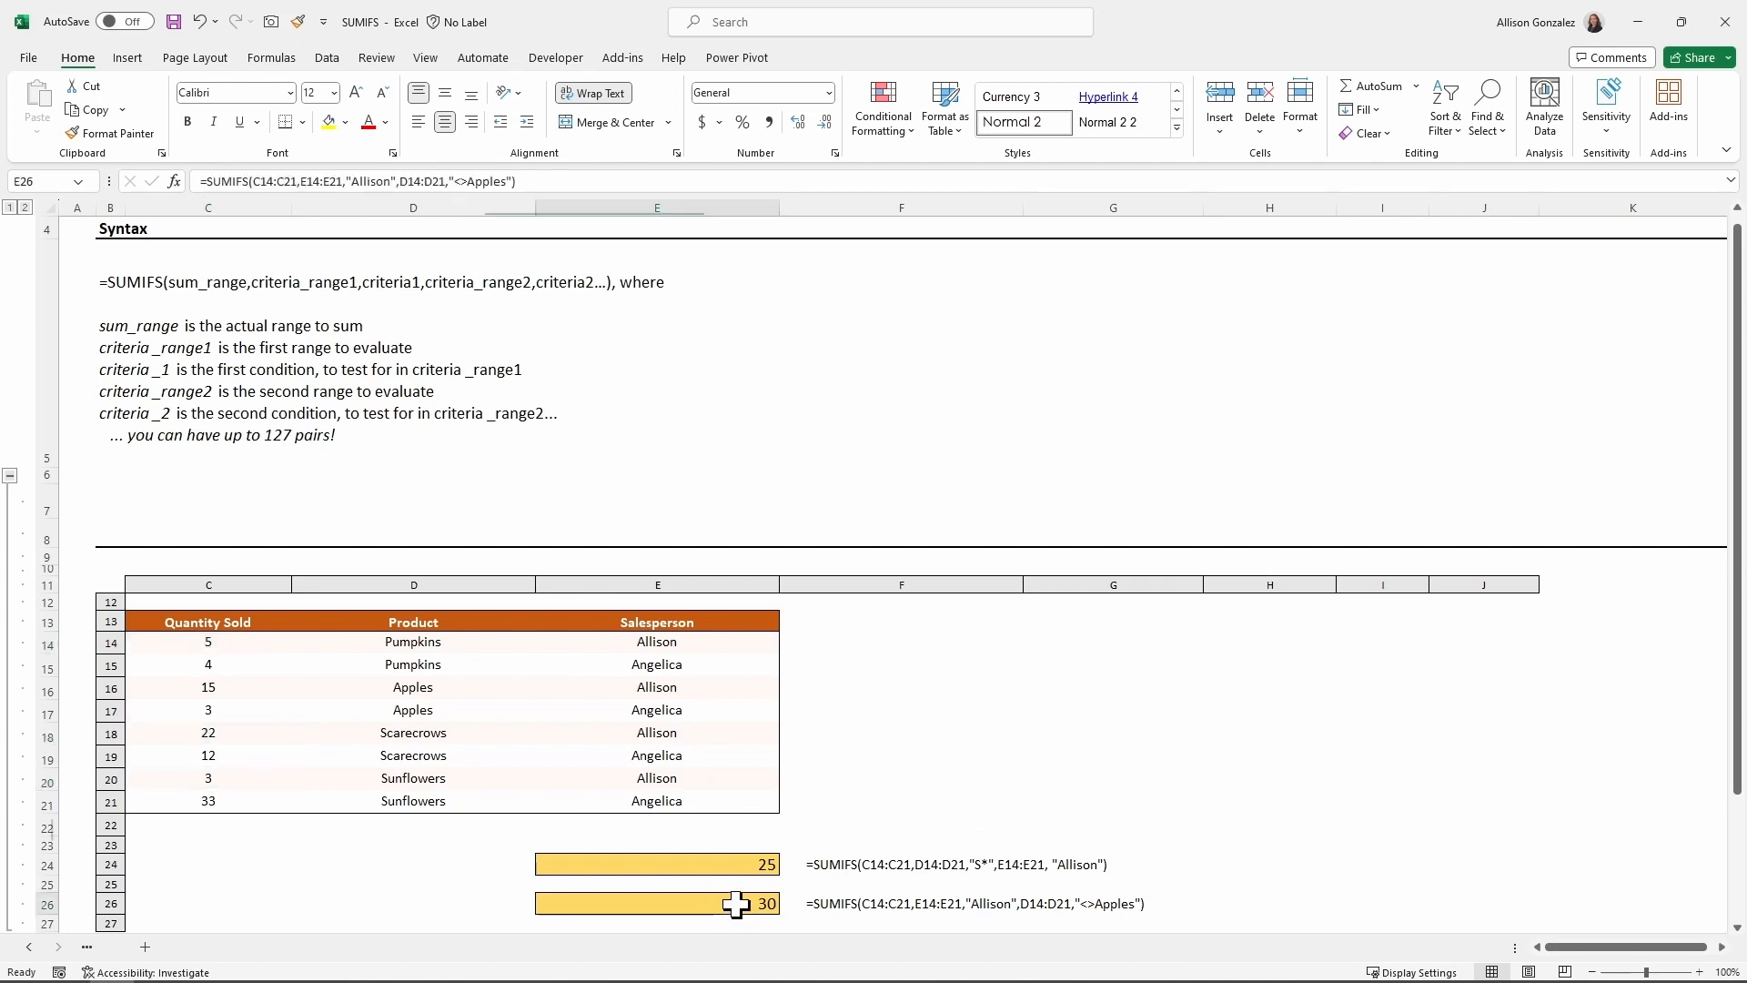